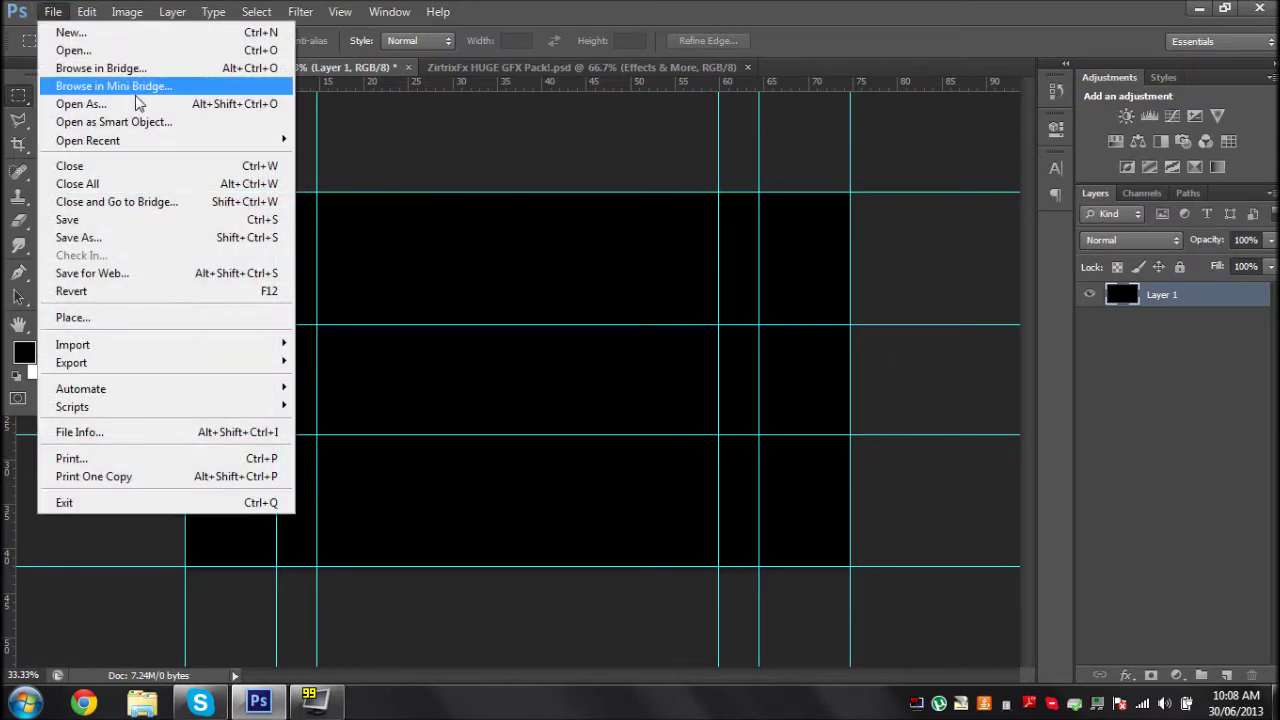
- Open Lava Texture - LightRoom - SymmetryHD.png and copy its FRISKEE text artwork into the channel template as a new layer
click(137, 51)
double_click(825, 300)
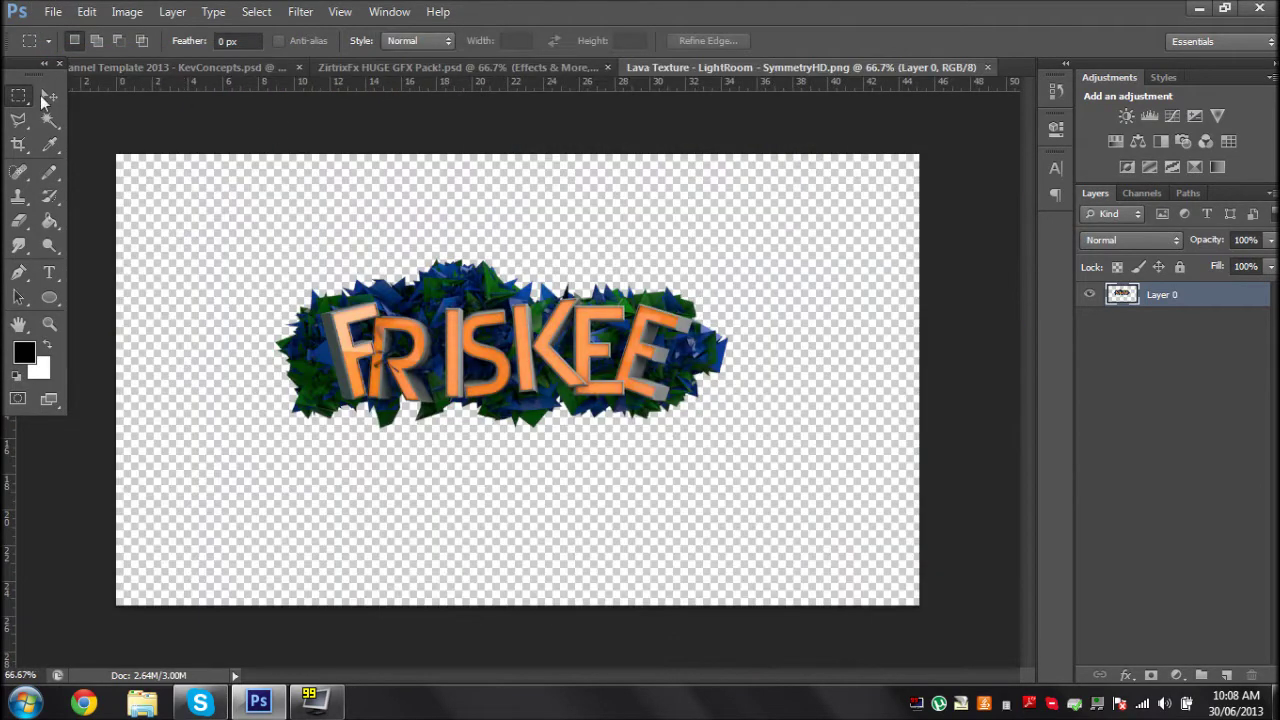
drag(227, 219, 788, 477)
click(87, 11)
click(137, 121)
click(110, 67)
click(87, 11)
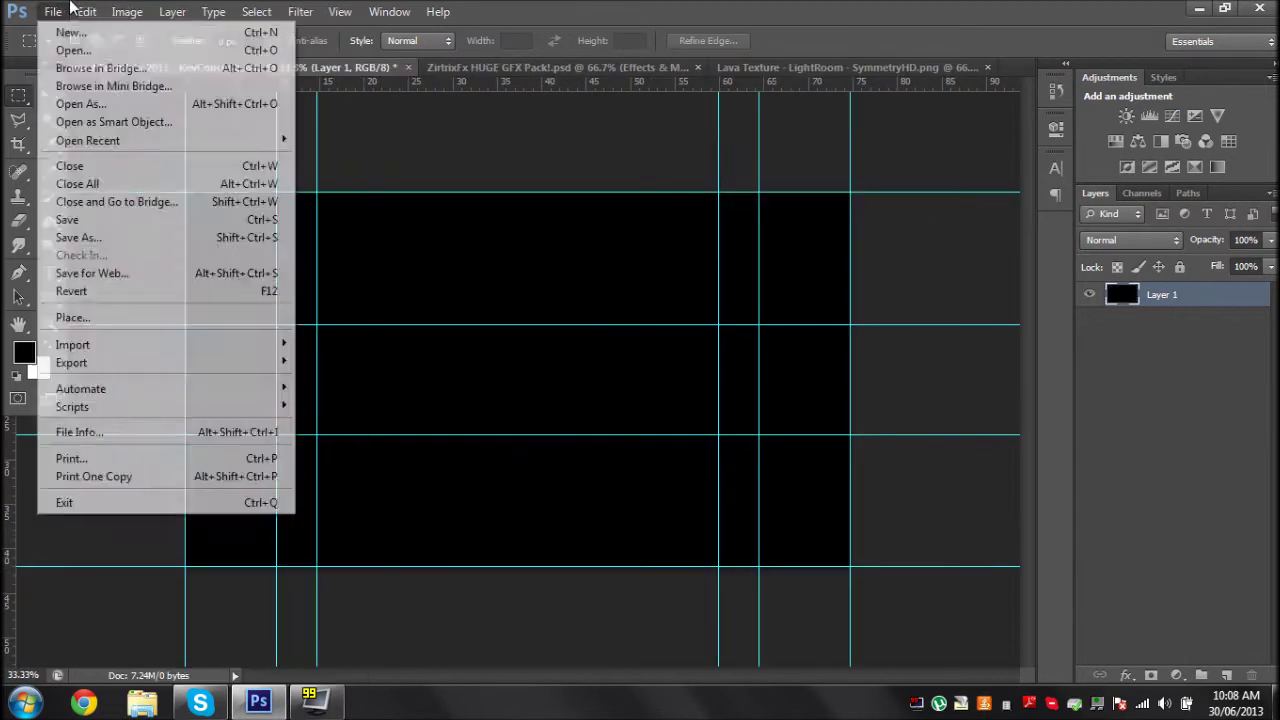
click(195, 160)
- Scale the FRISKEE artwork to about 131% width and 124% height, rotate it about -7.5°, and place it in the central guide area
click(49, 94)
click(87, 11)
click(250, 343)
drag(645, 336, 690, 318)
drag(688, 371, 638, 382)
drag(576, 482, 601, 479)
drag(576, 404, 588, 444)
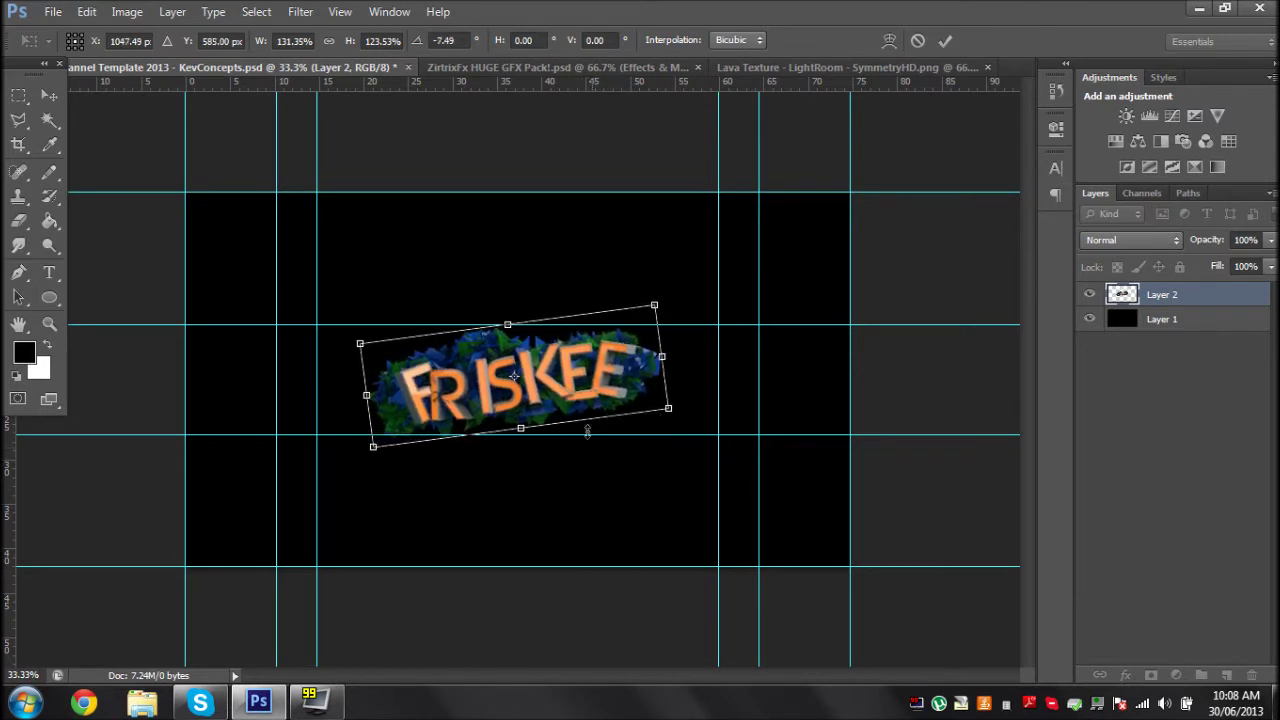
key(Return)
key(ctrl+j)
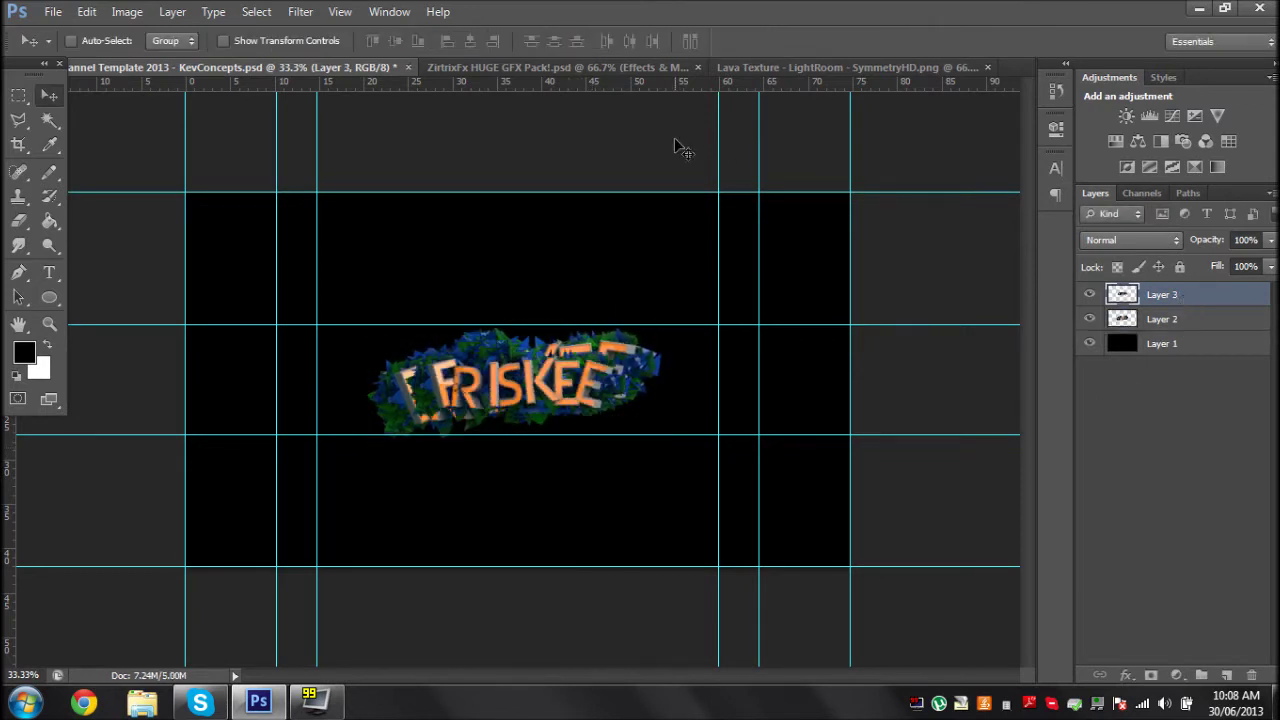
drag(580, 363, 548, 222)
click(300, 11)
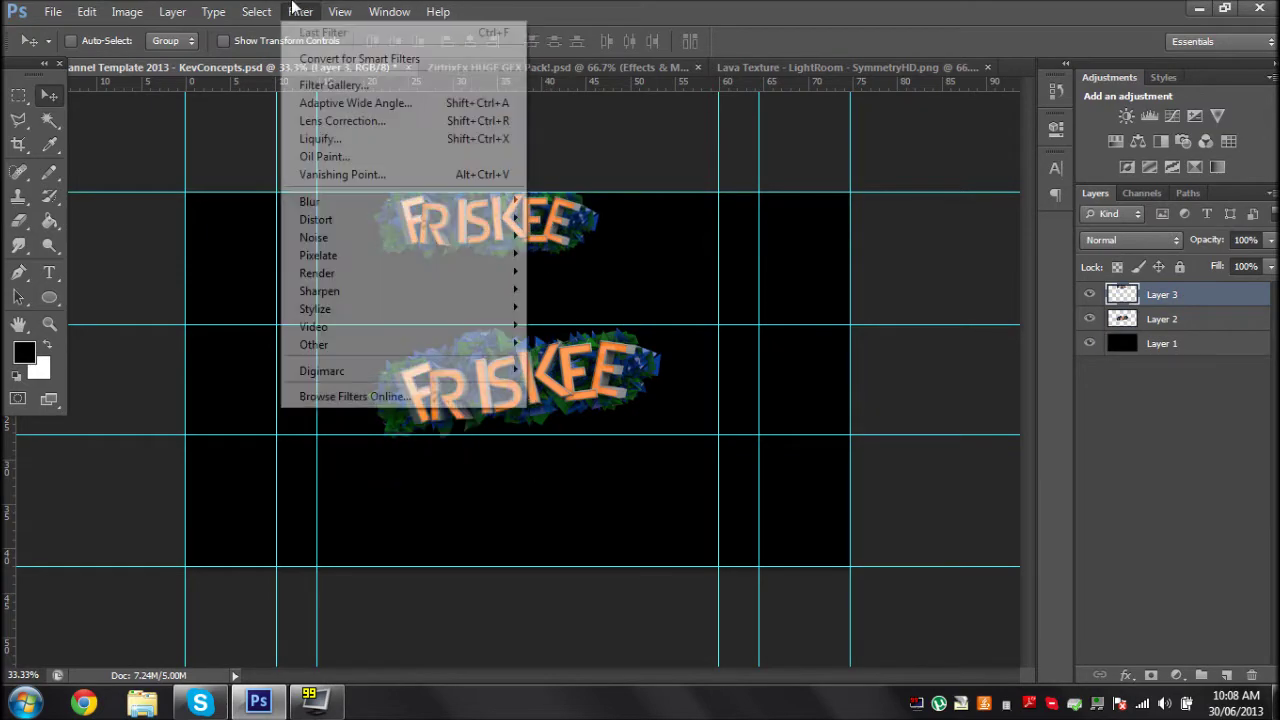
click(330, 83)
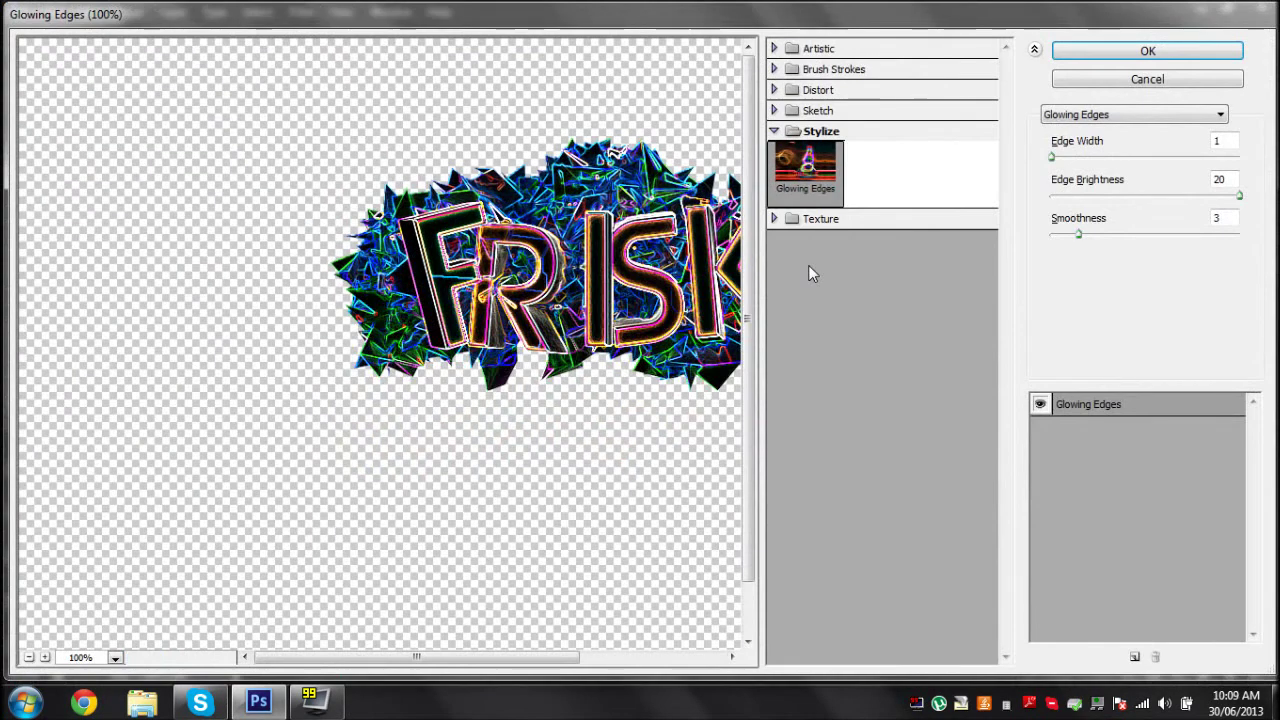
click(1141, 82)
key(Delete)
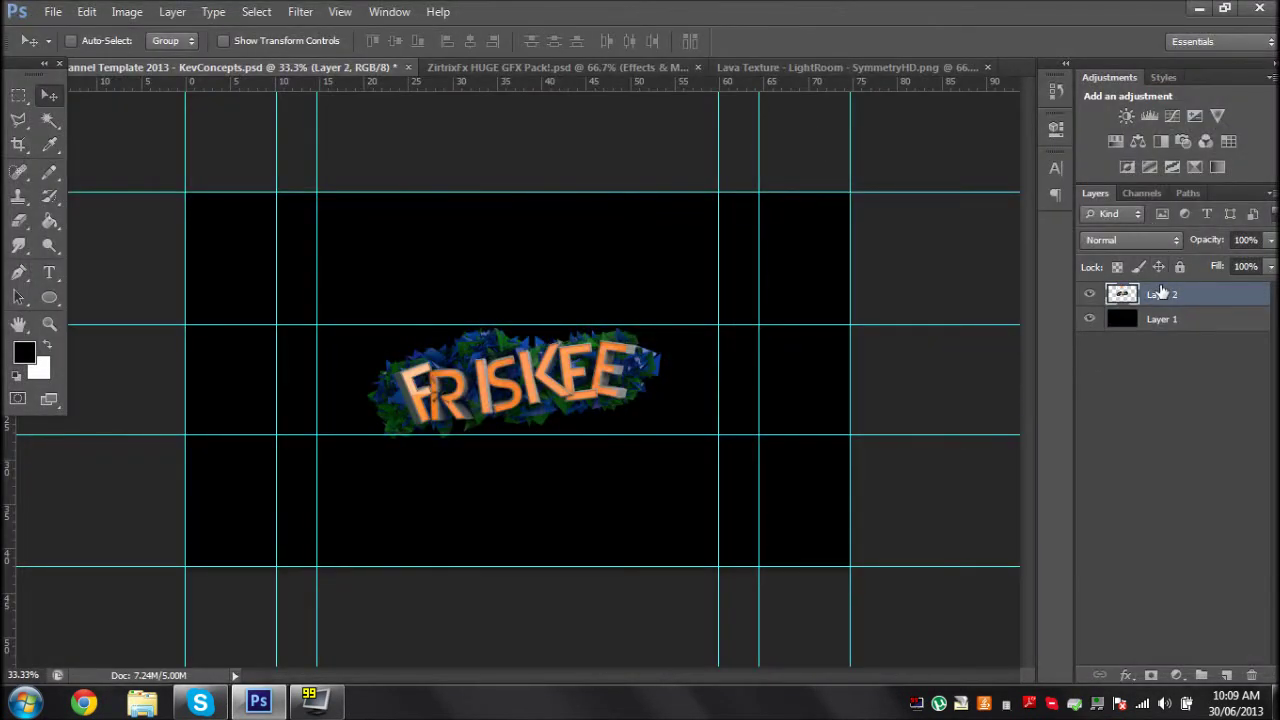
- Apply the Glowing Edges filter to the FRISKEE layer with edge width 1, edge brightness 20 and smoothness 3
click(300, 11)
click(338, 86)
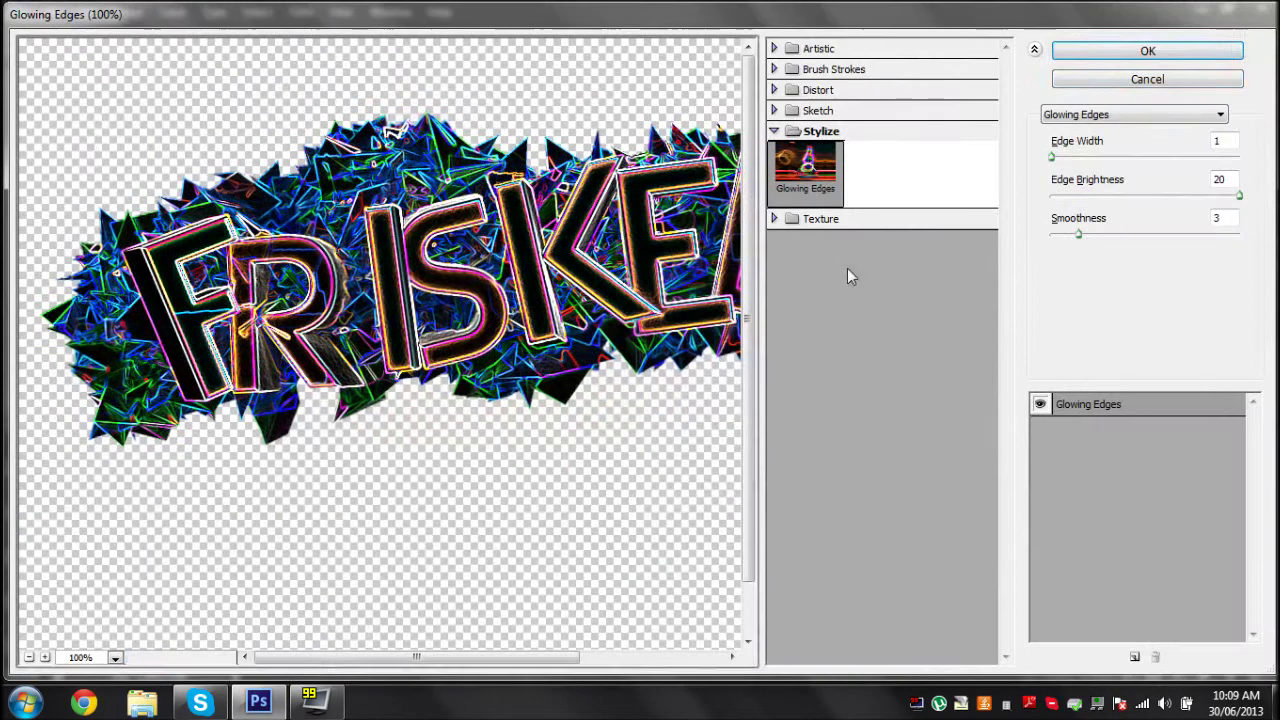
click(1072, 50)
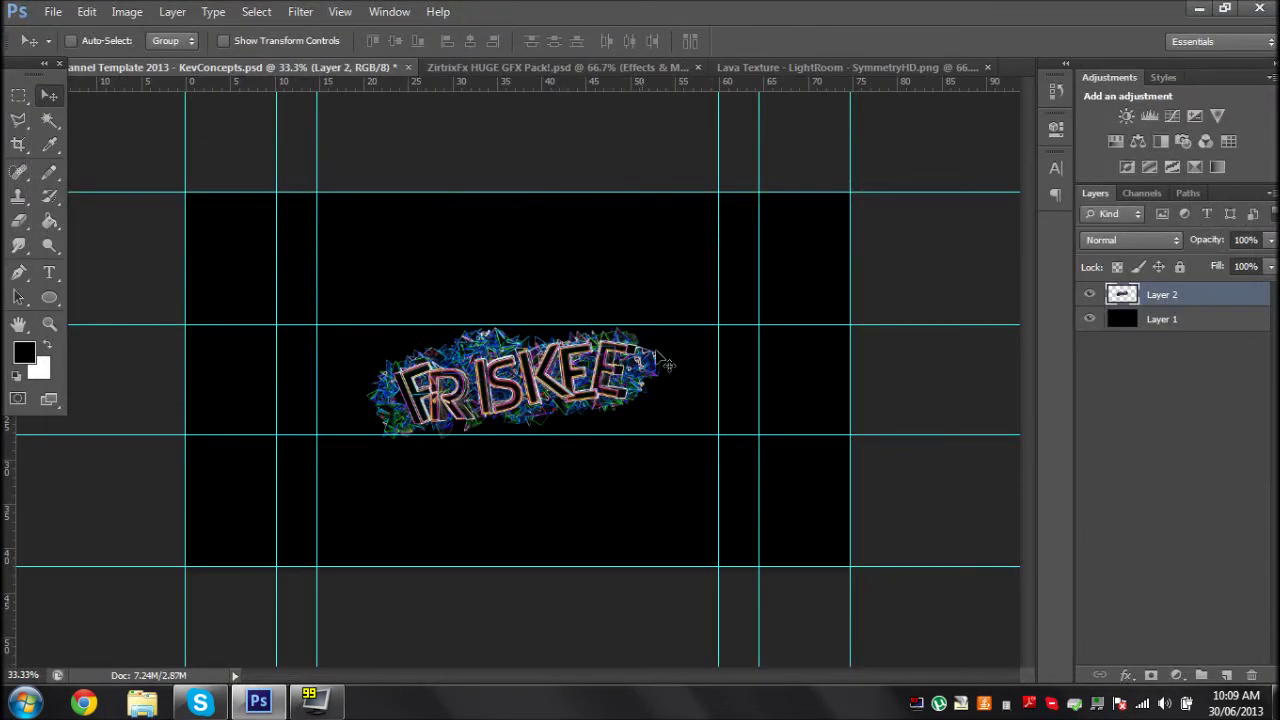
click(300, 11)
click(368, 158)
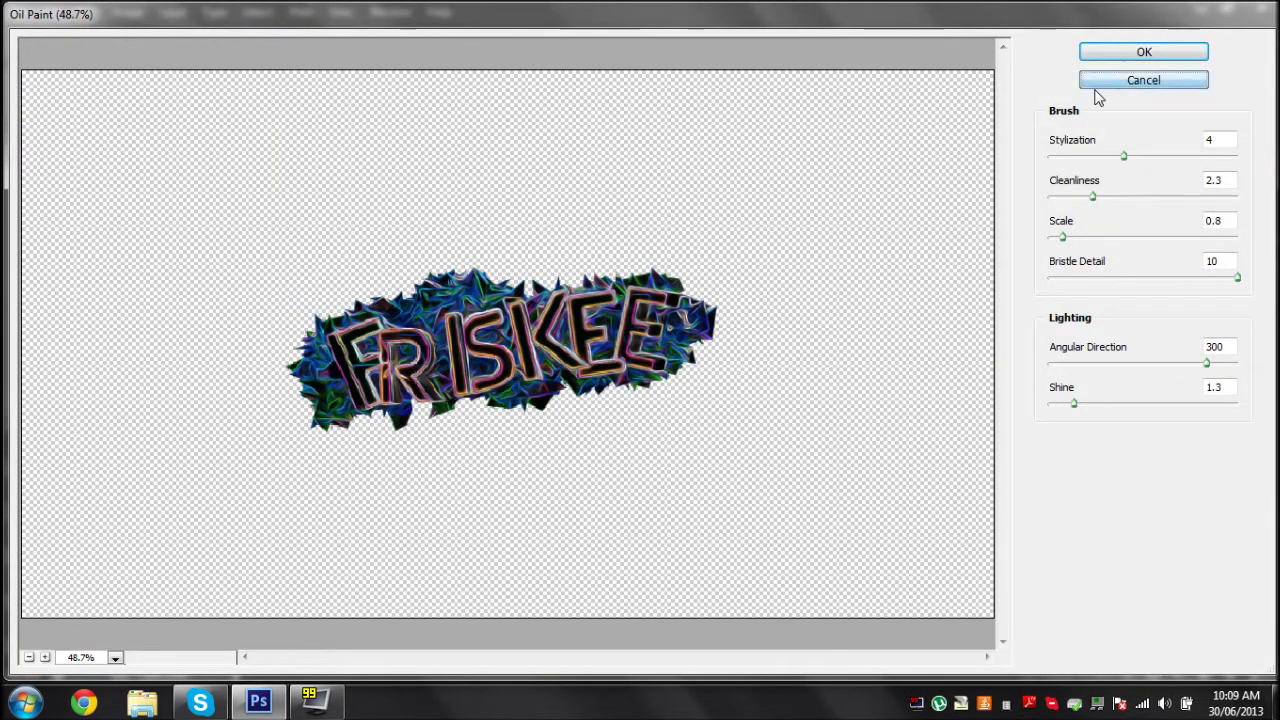
click(1097, 88)
- In ZirtrixFx HUGE GFX Pack!.psd, show layer 2 of the Particles group and draw a rectangular selection around its particles
click(528, 69)
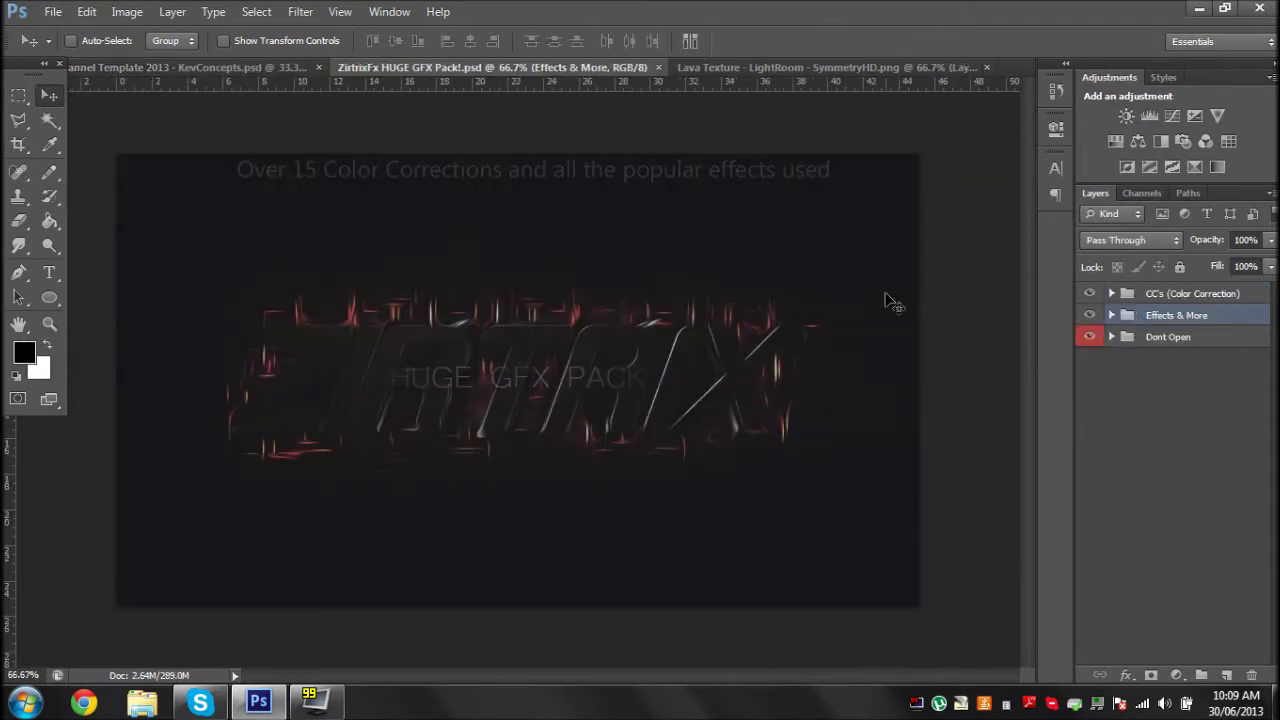
click(1128, 382)
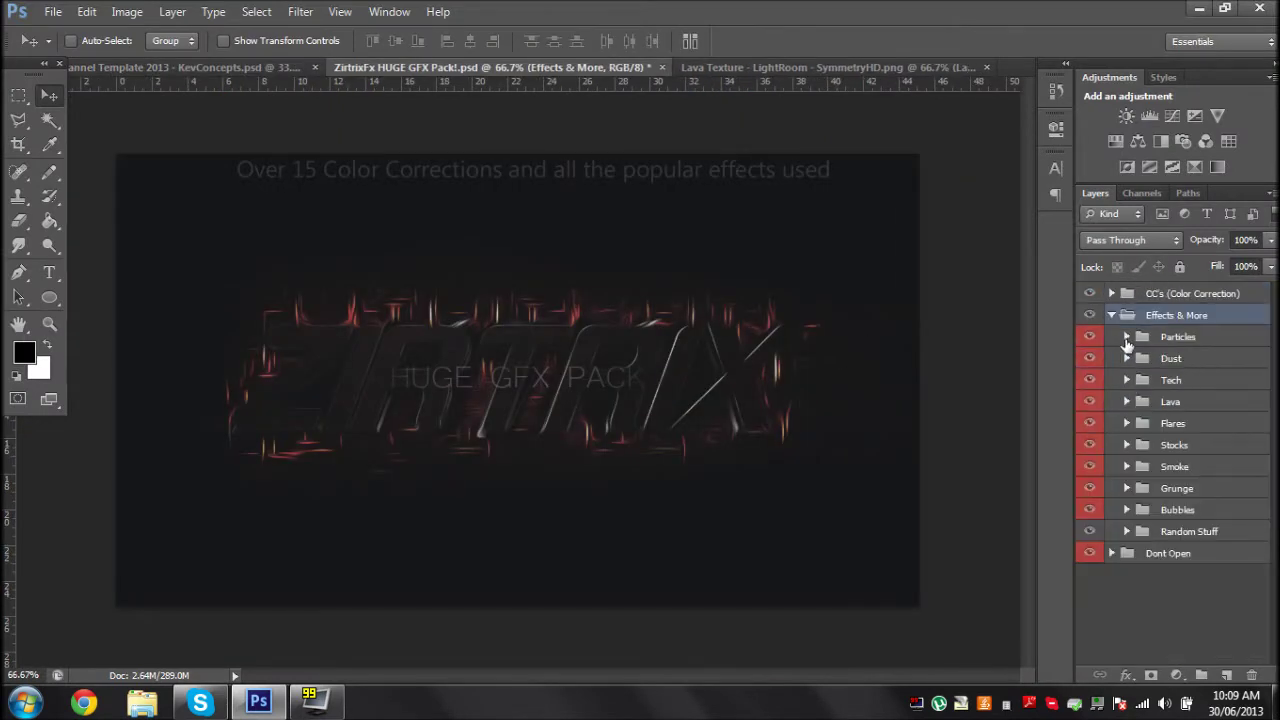
click(1124, 416)
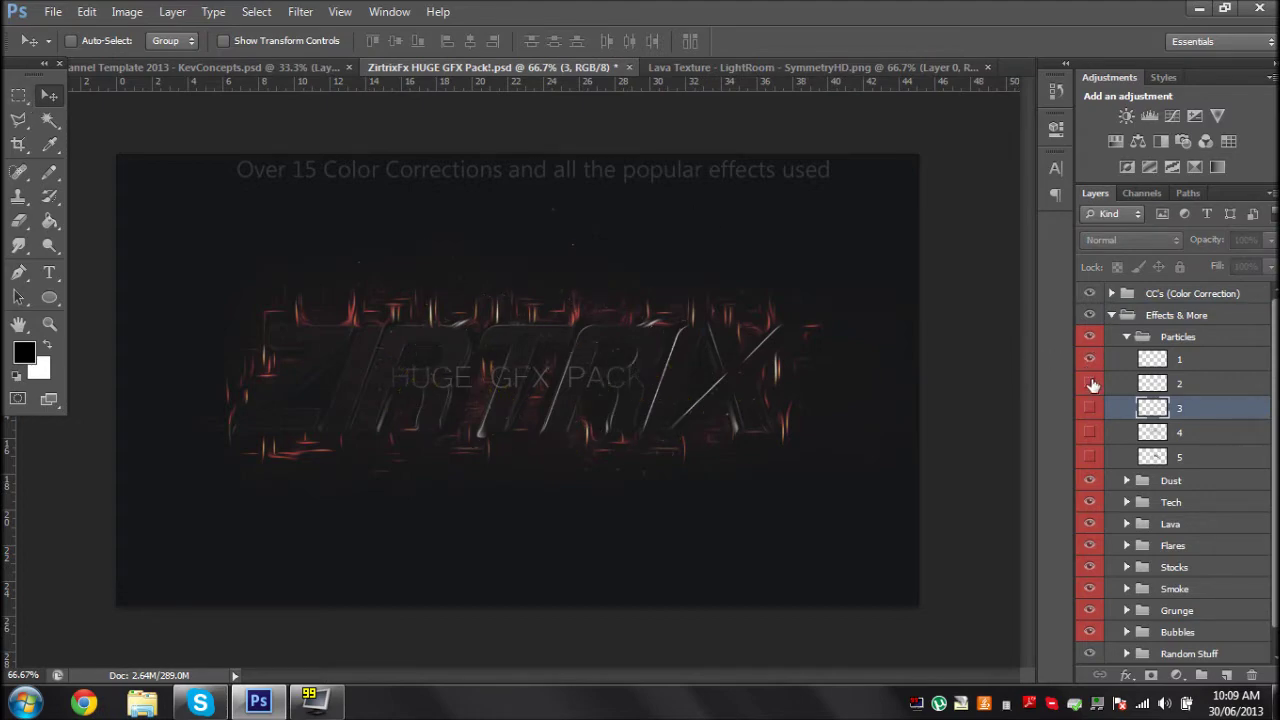
click(18, 95)
drag(338, 210, 822, 440)
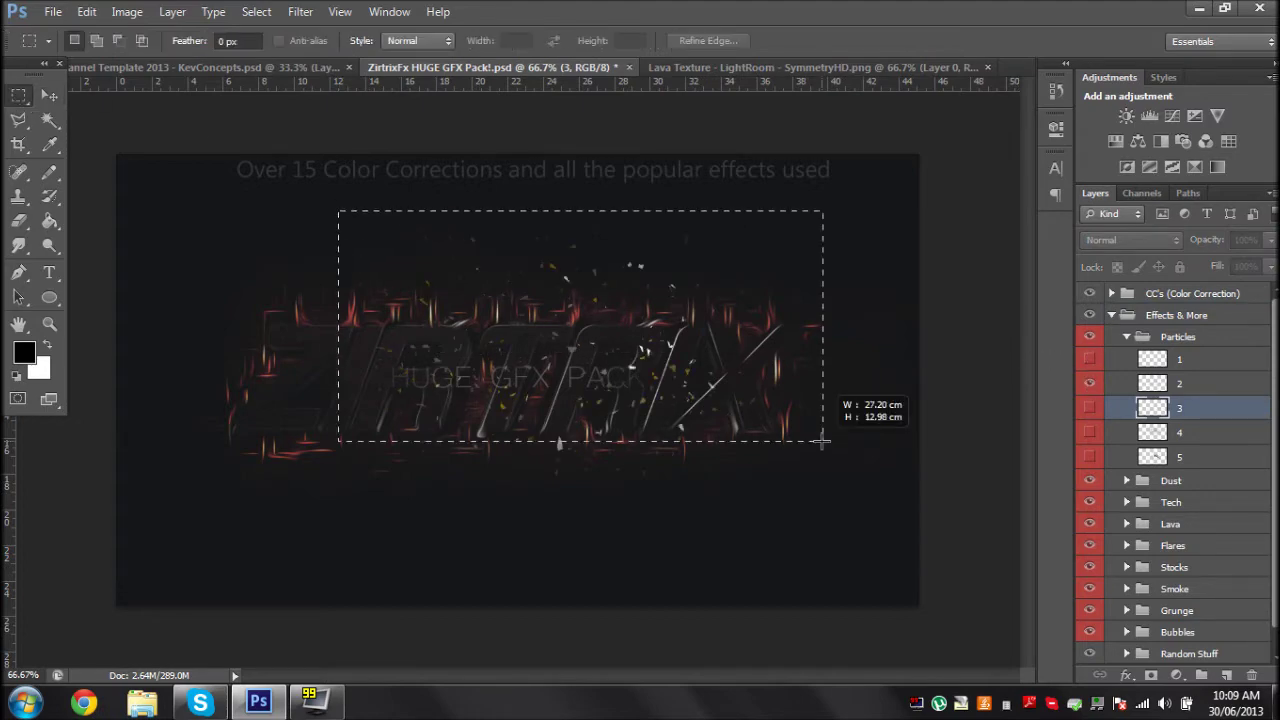
drag(803, 500, 807, 500)
- Copy the selected particles from layer 2 into the channel template and position them to the left of the FRISKEE text
click(87, 11)
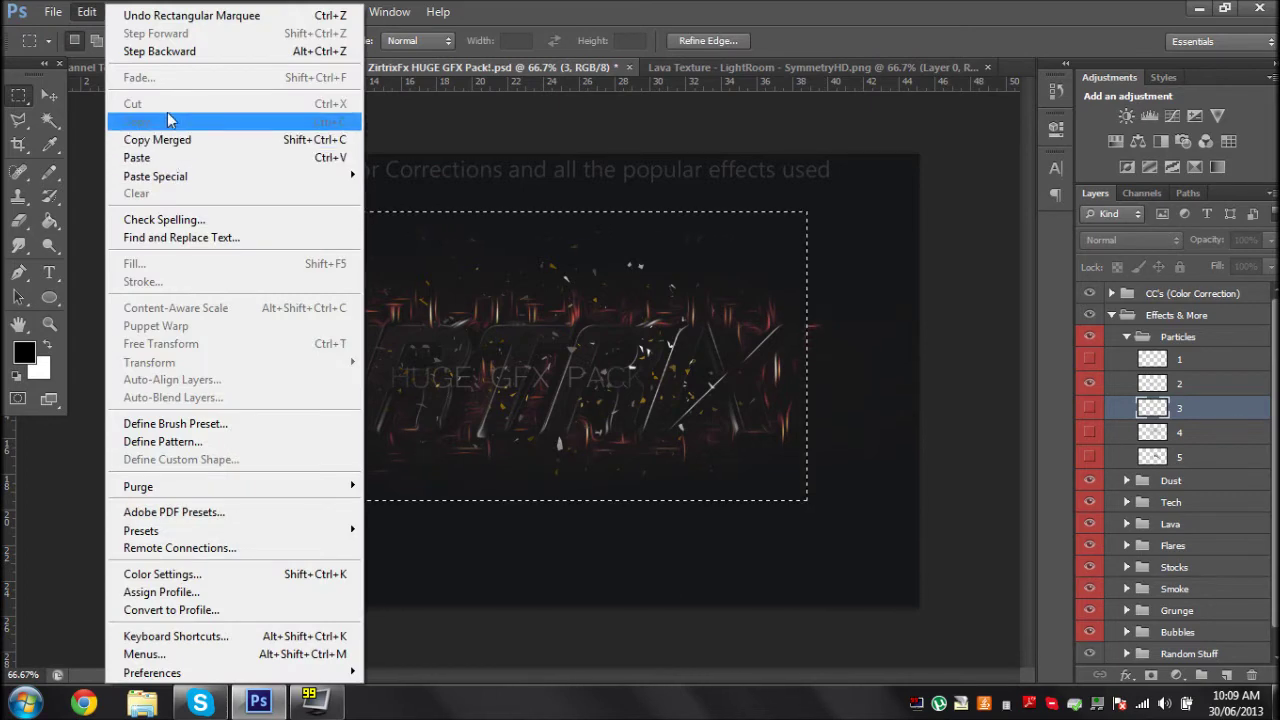
click(1200, 383)
click(1200, 383)
click(87, 11)
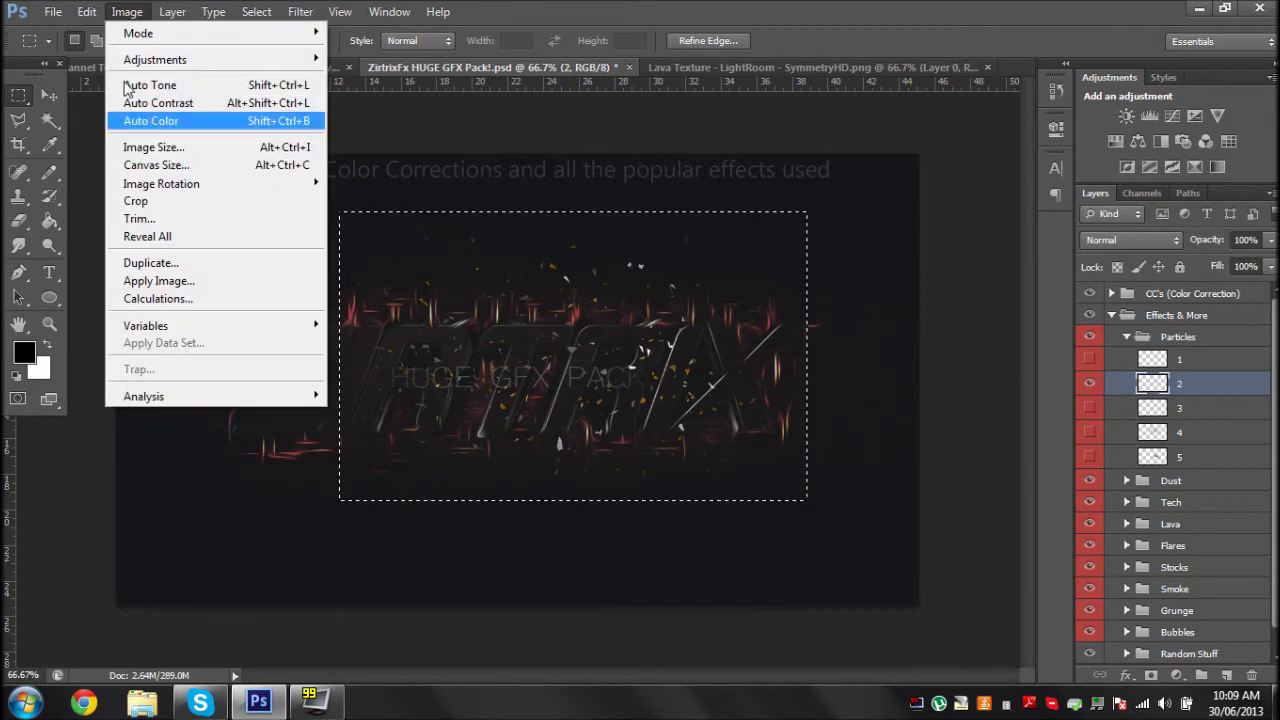
click(137, 122)
click(90, 67)
click(87, 11)
click(137, 157)
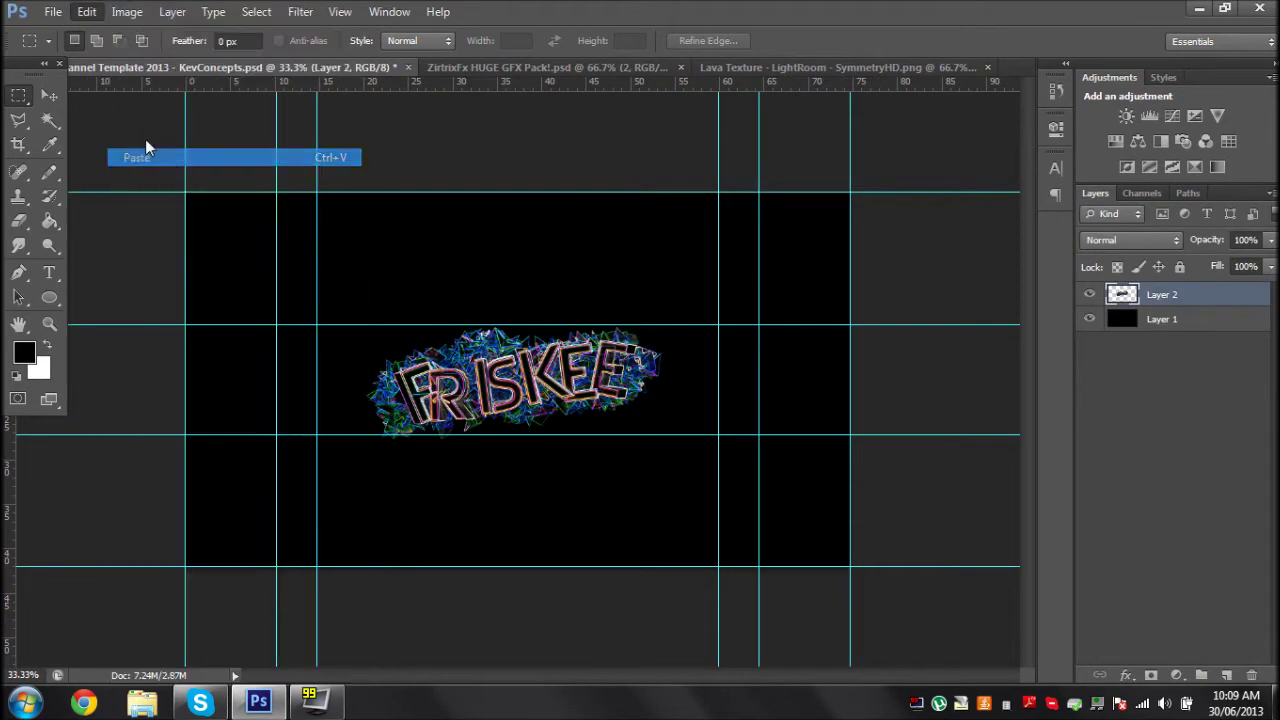
key(v)
drag(483, 398, 436, 525)
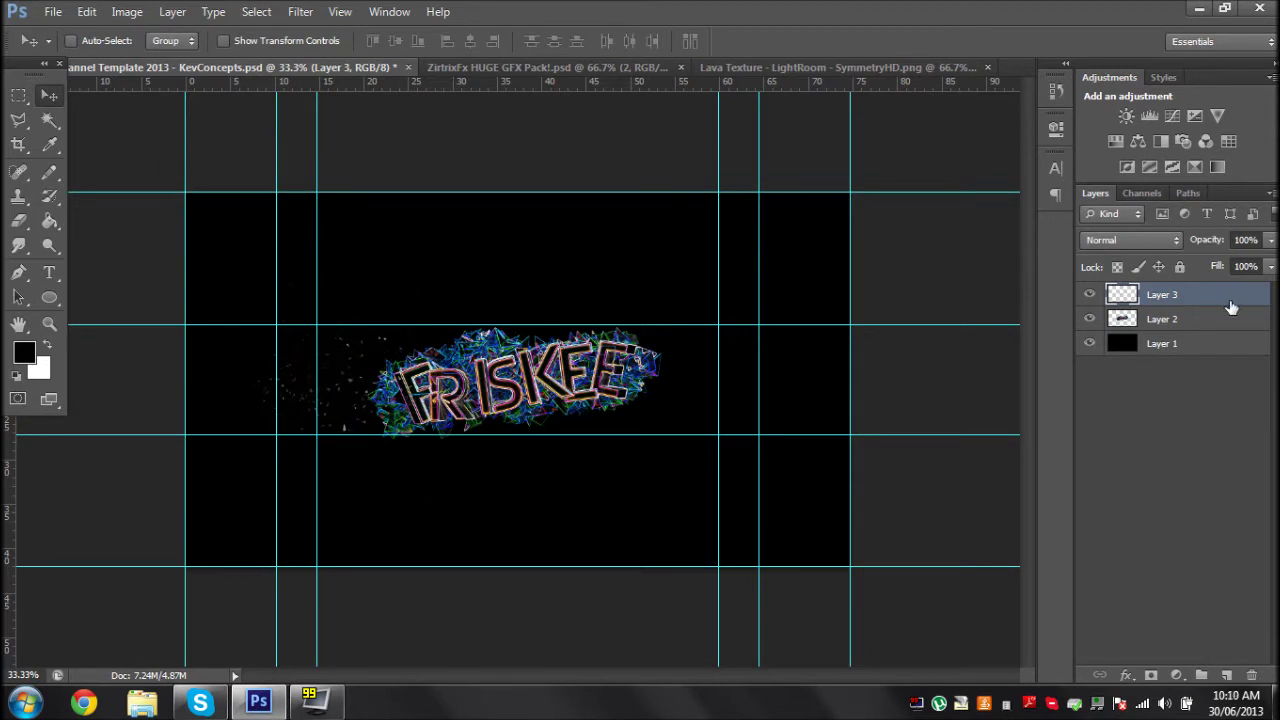
- Paste three more copies of the particles and spread them across and to the right of the FRISKEE text
key(ctrl+v)
drag(749, 500, 696, 485)
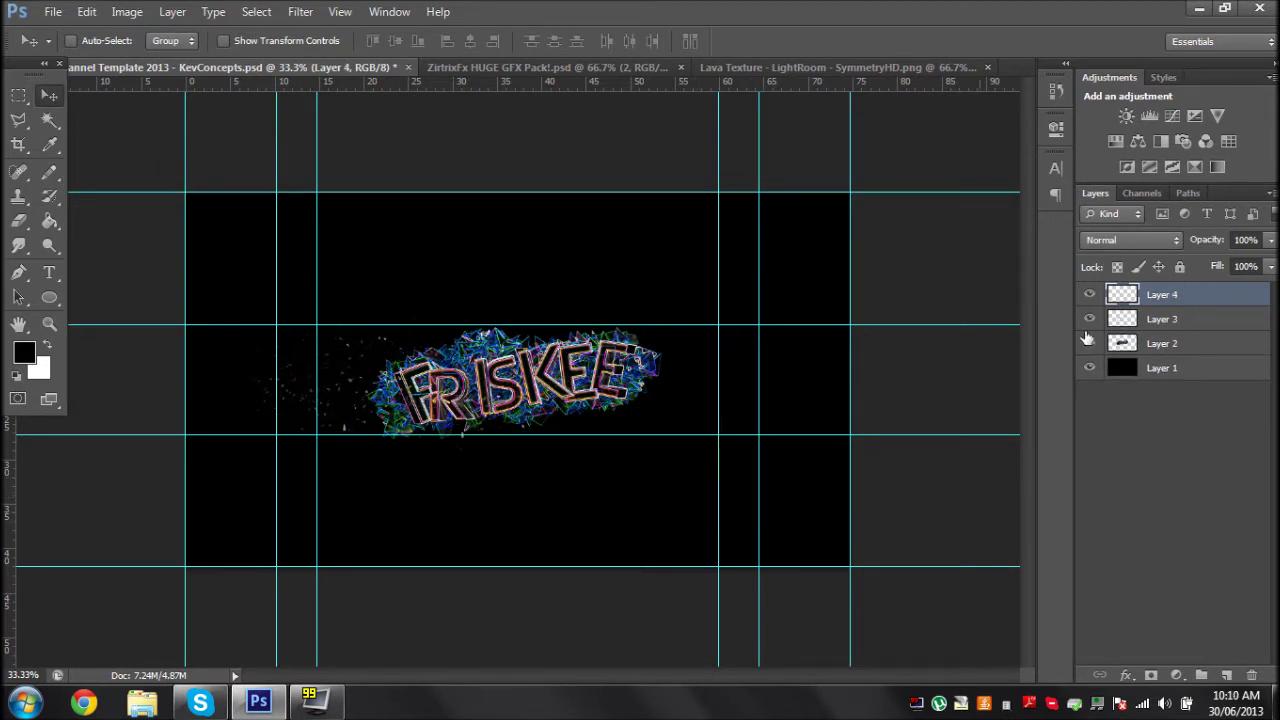
key(ctrl+v)
key(ctrl+v)
drag(903, 478, 1003, 484)
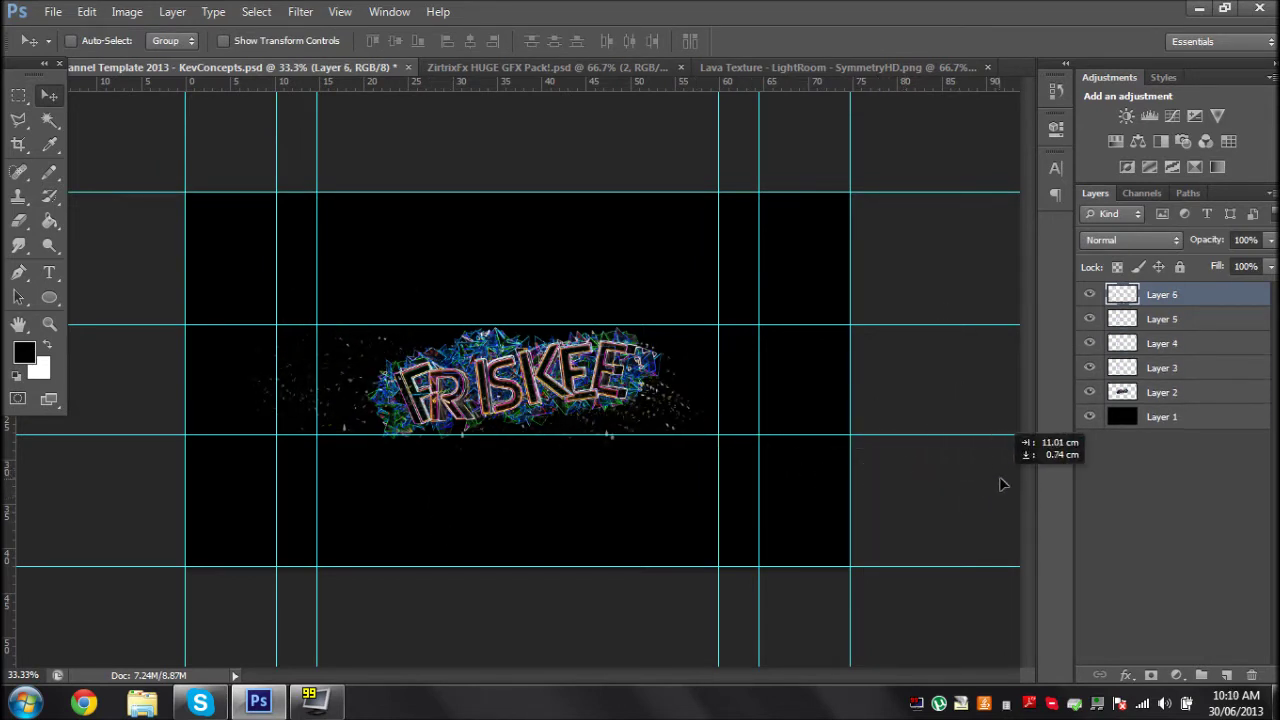
drag(729, 441, 641, 505)
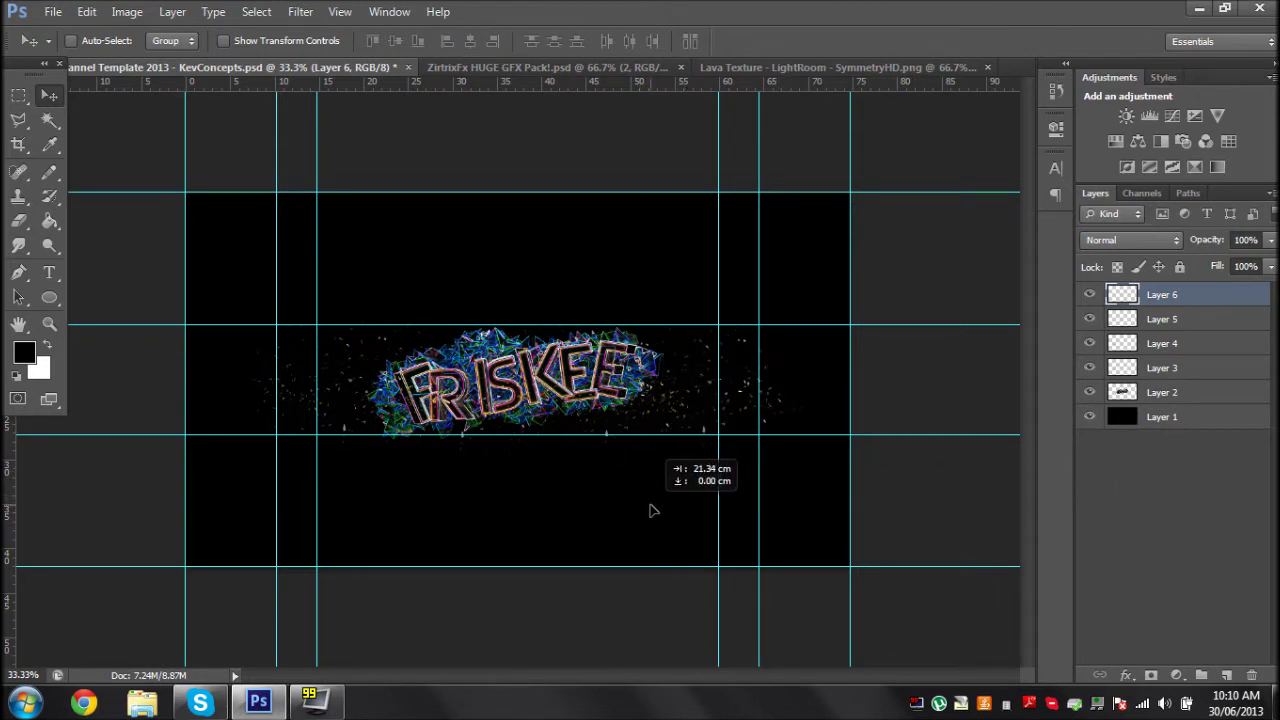
- Merge the four particle layers, Layer 3 through Layer 6, into one layer
click(1183, 466)
click(1151, 300)
shift+click(1163, 374)
right_click(1163, 374)
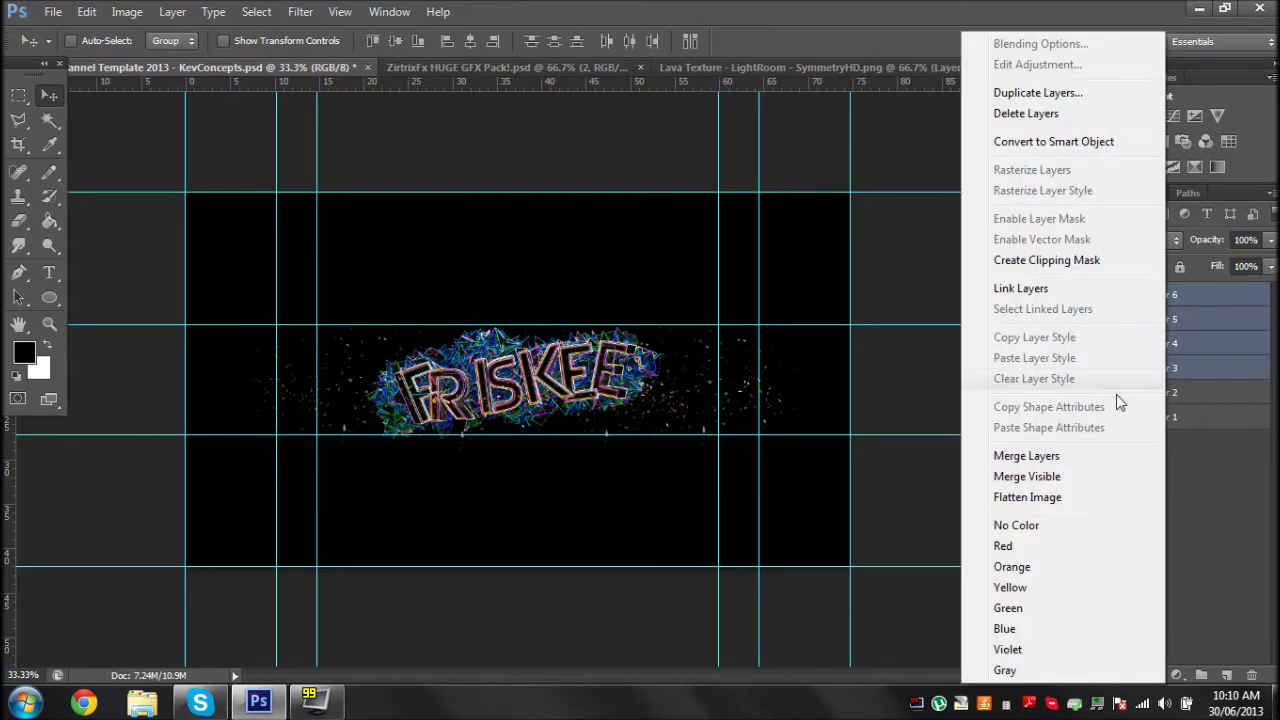
click(1033, 458)
- Close the Lava Texture image and show the Lava 1 layer in the GFX pack's Lava group
click(535, 71)
click(995, 67)
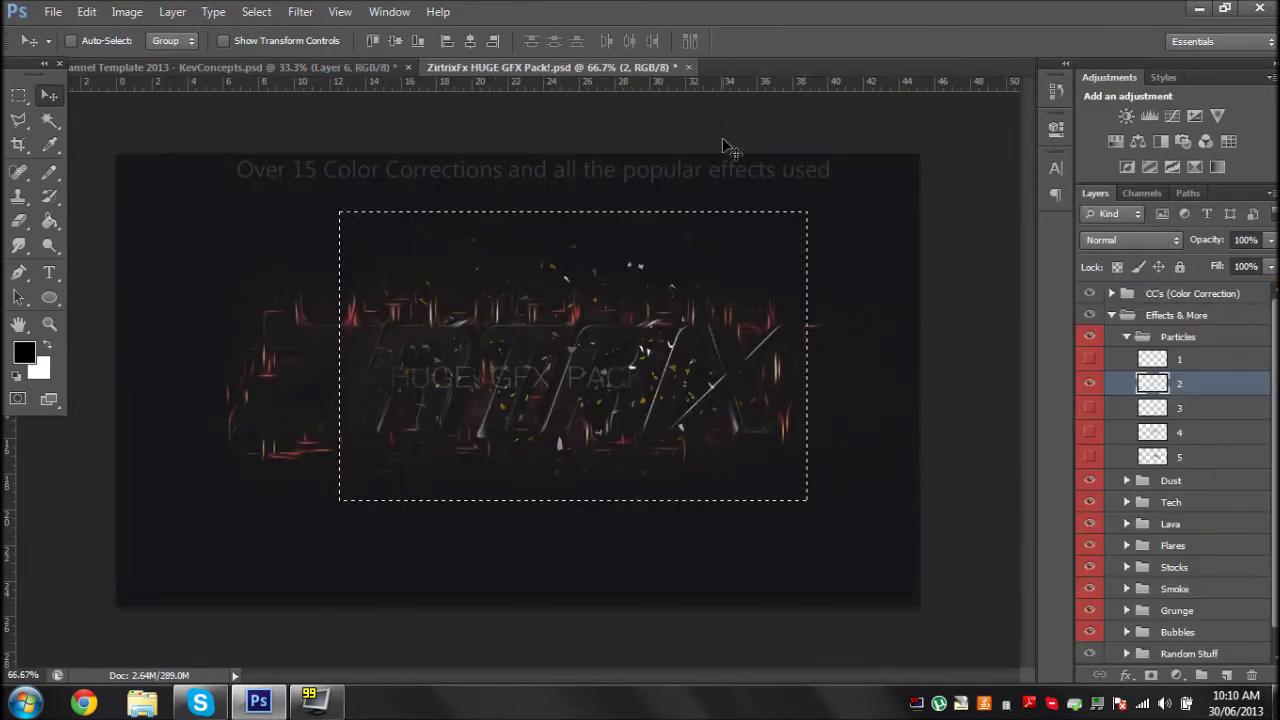
click(1127, 336)
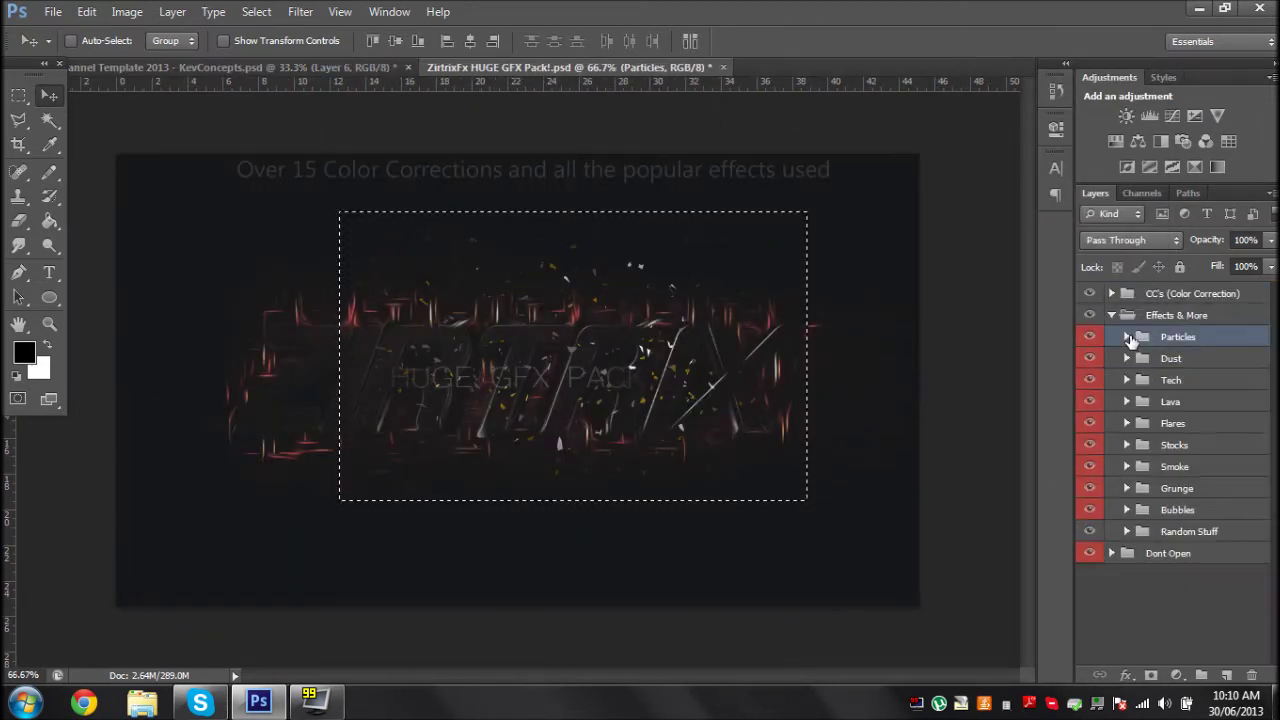
click(1127, 401)
click(1126, 422)
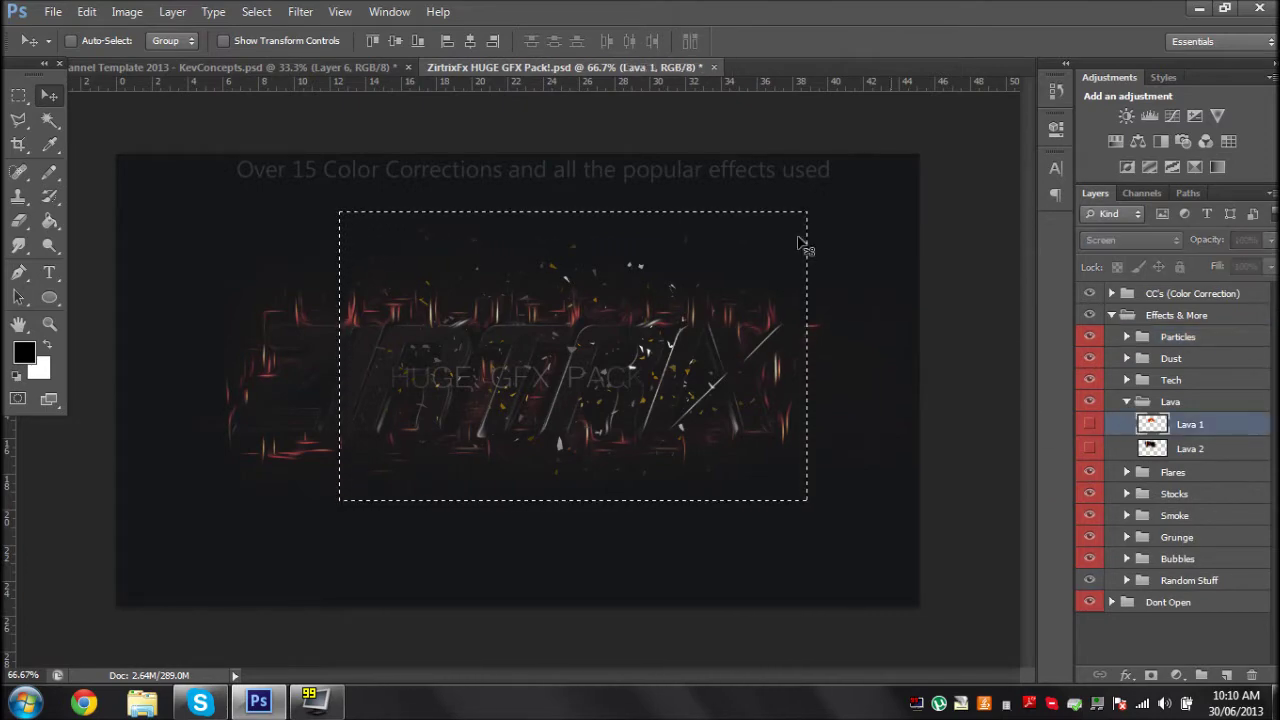
click(1089, 424)
- Copy the selected Lava 1 artwork into the channel template and place its layer beneath the FRISKEE layer
click(87, 11)
click(194, 136)
click(150, 68)
click(90, 12)
click(206, 155)
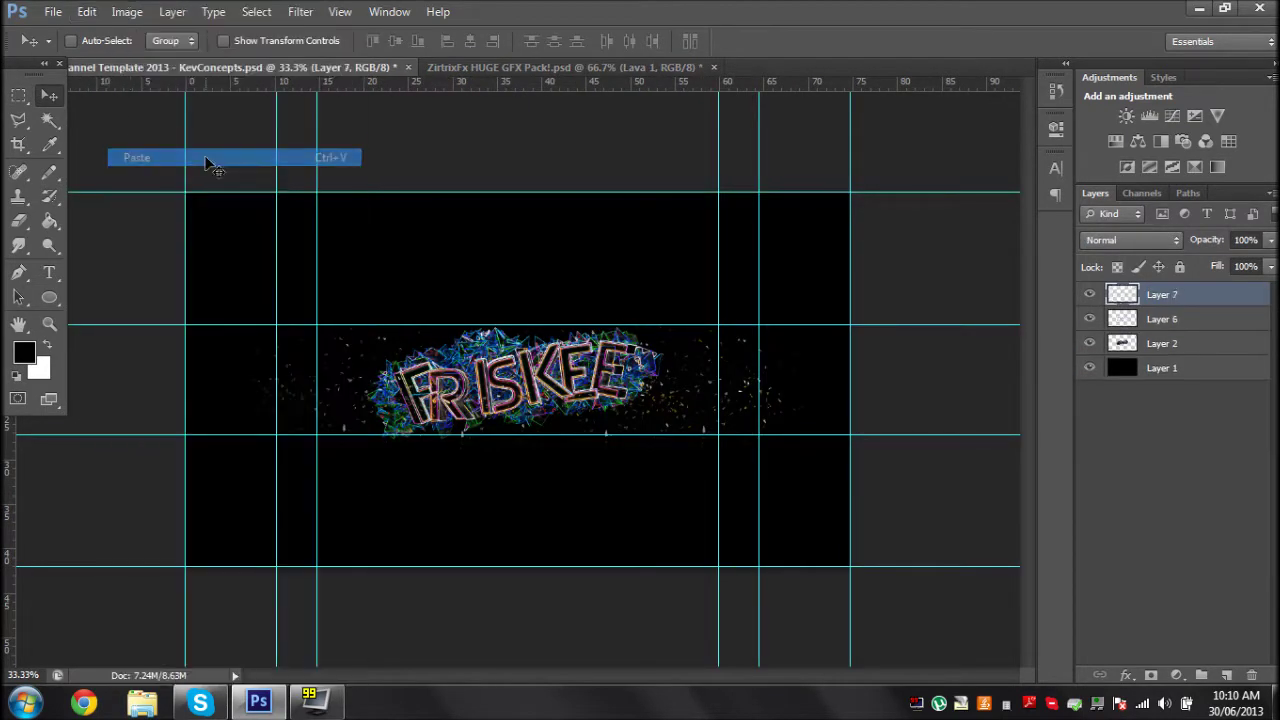
drag(1141, 303, 1140, 356)
- Scale the lava artwork to about 78%, rotate it about -110.5°, and position it behind the left end of the FRISKEE text
drag(530, 518, 633, 314)
click(87, 11)
click(186, 343)
drag(465, 462, 415, 431)
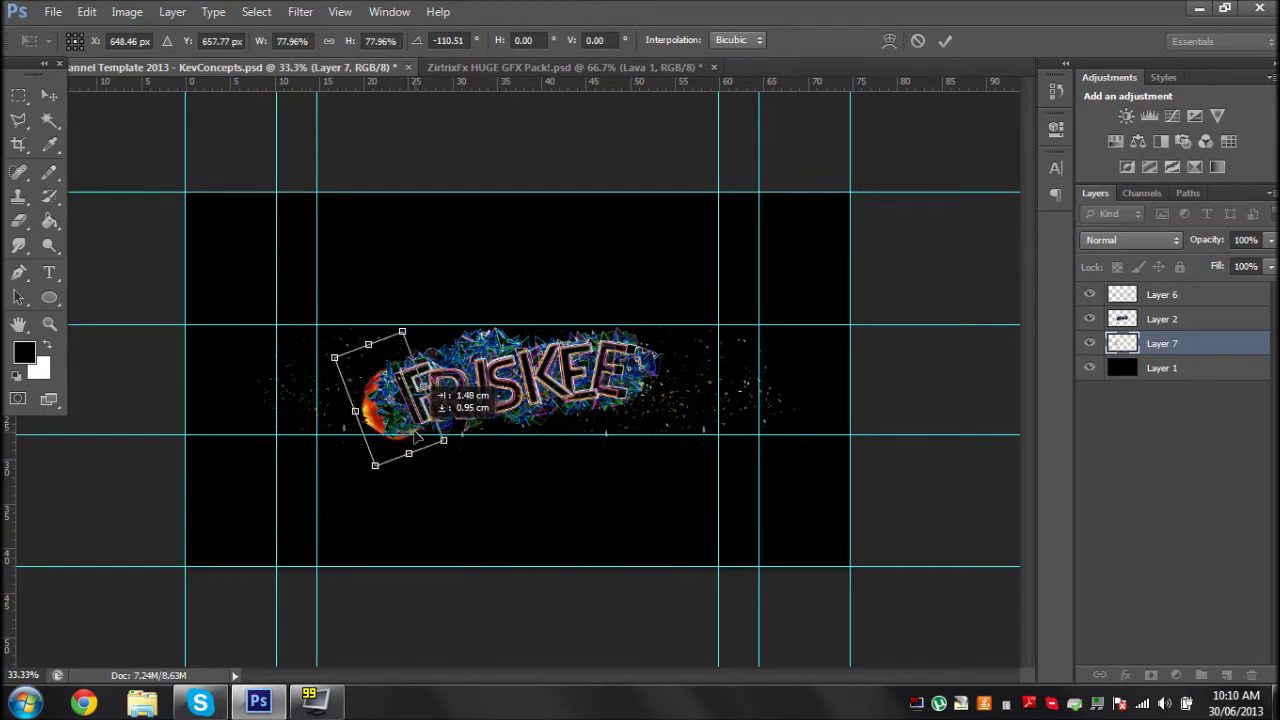
key(Return)
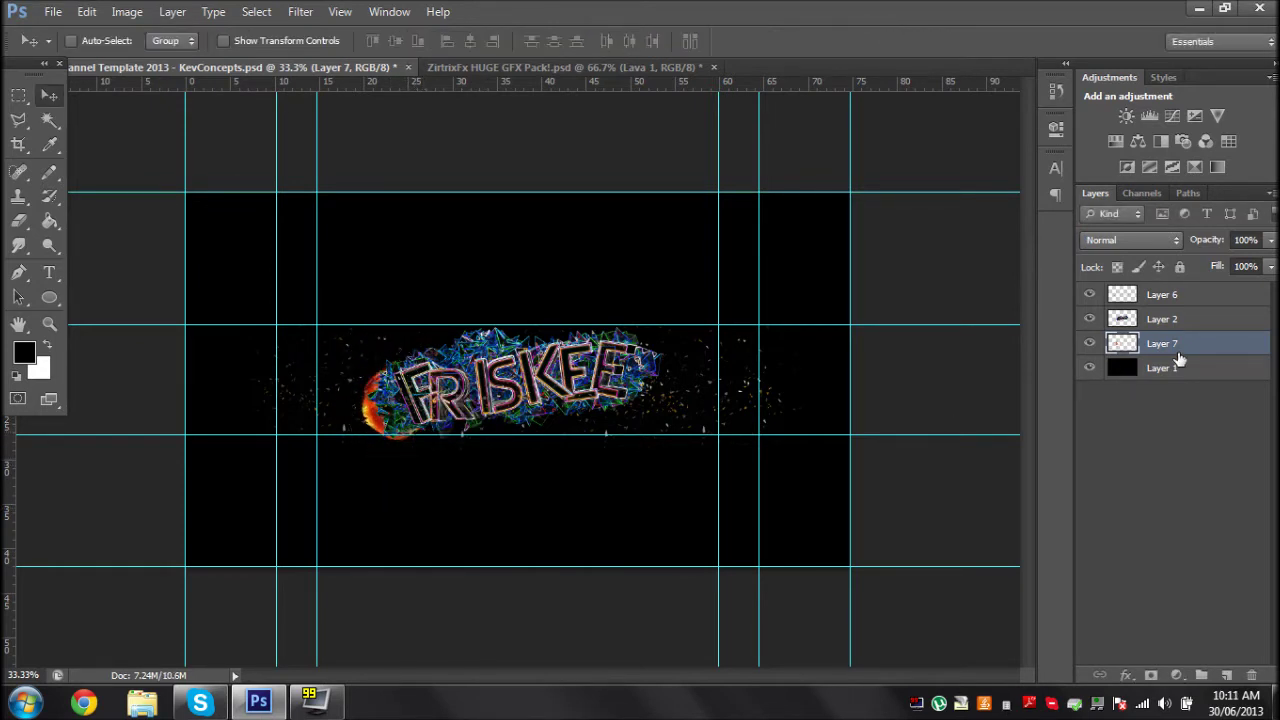
- Duplicate the lava artwork layer, Layer 7, within the channel template
right_click(1175, 343)
click(1040, 90)
key(Return)
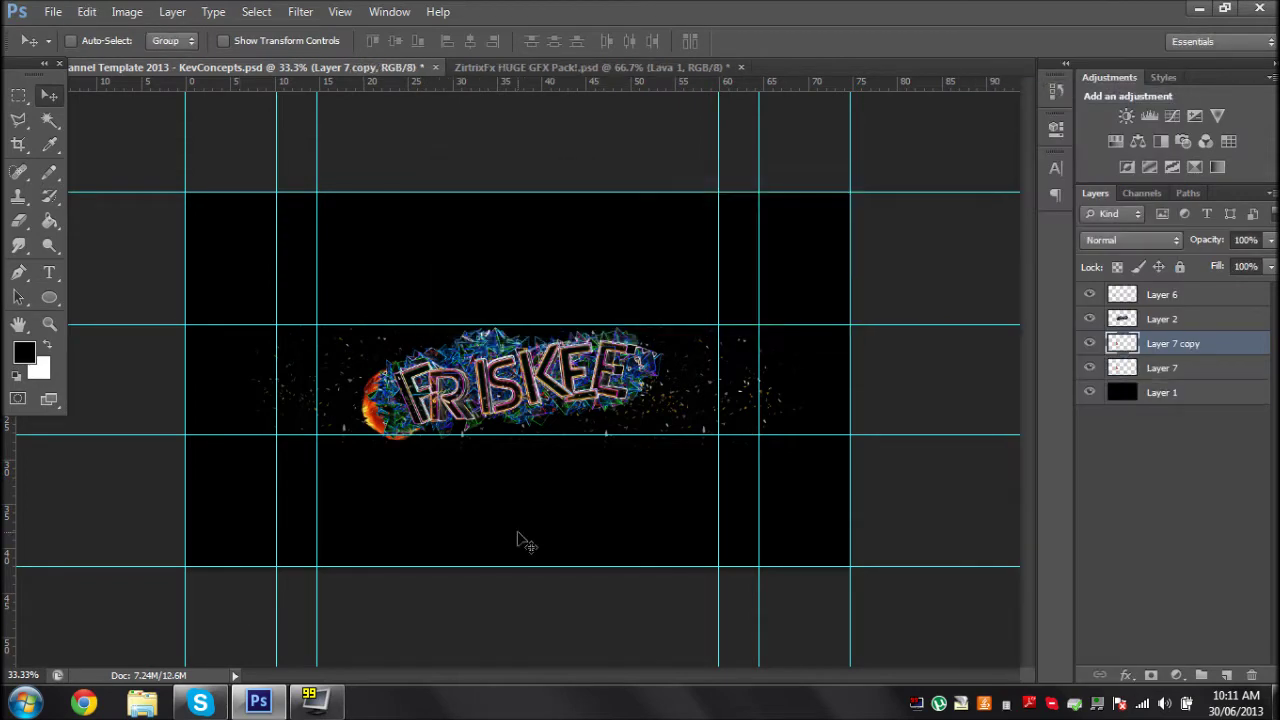
- Rotate the duplicated lava artwork to about -165.9° and position it behind the right end of the FRISKEE text
click(87, 11)
click(200, 340)
drag(614, 486, 519, 127)
drag(628, 340, 679, 384)
drag(710, 485, 665, 504)
drag(666, 432, 670, 415)
drag(694, 540, 664, 543)
drag(651, 391, 648, 390)
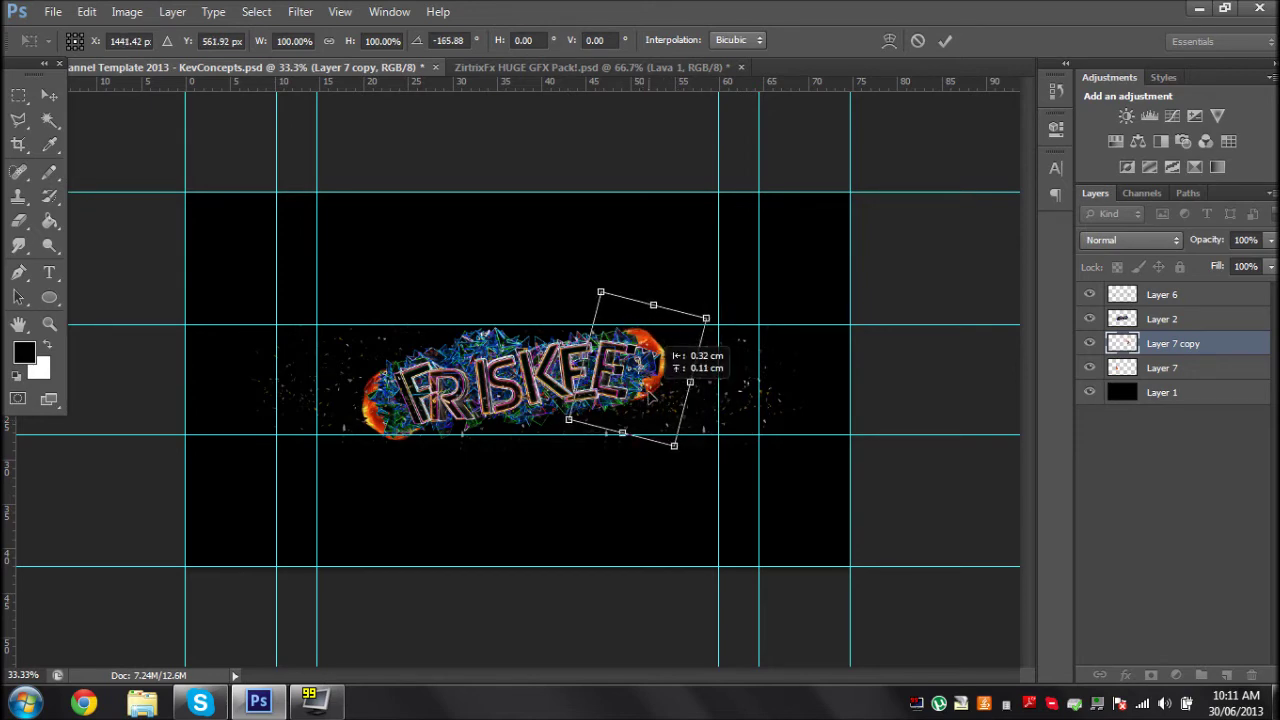
key(Return)
- Apply the Glowing Edges filter to both lava layers, Layer 7 copy and Layer 7
right_click(1147, 343)
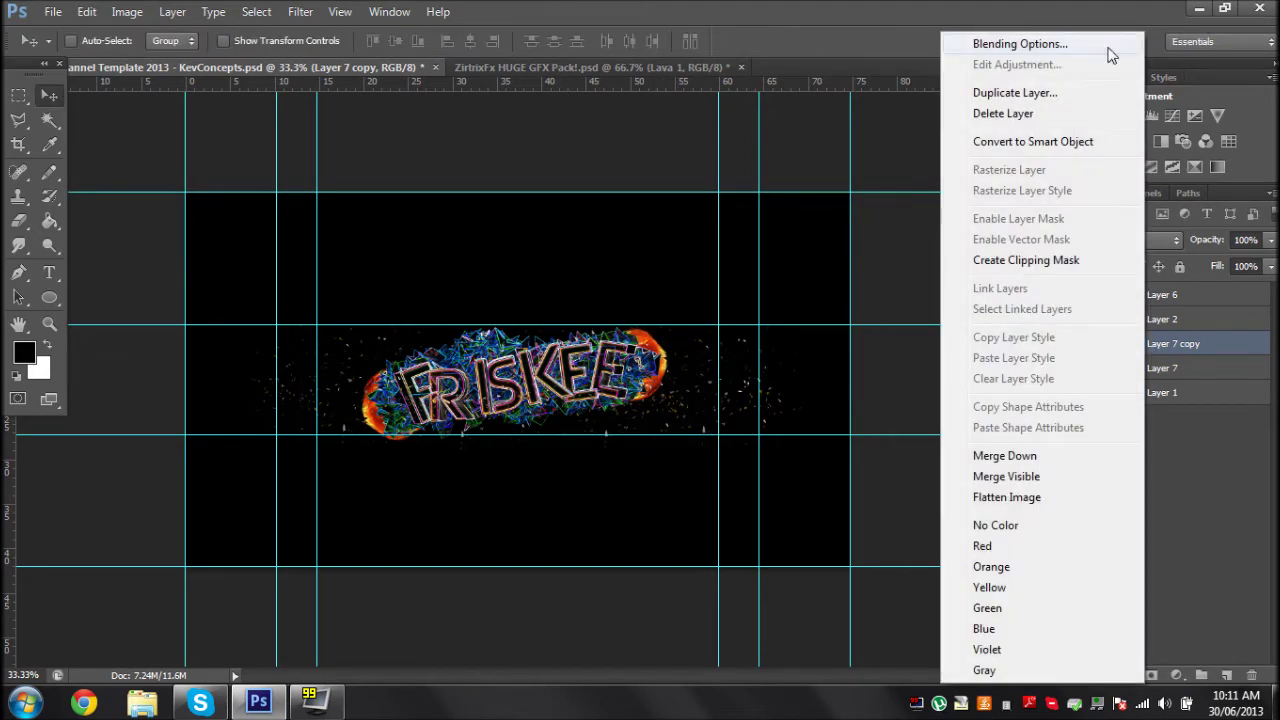
click(300, 11)
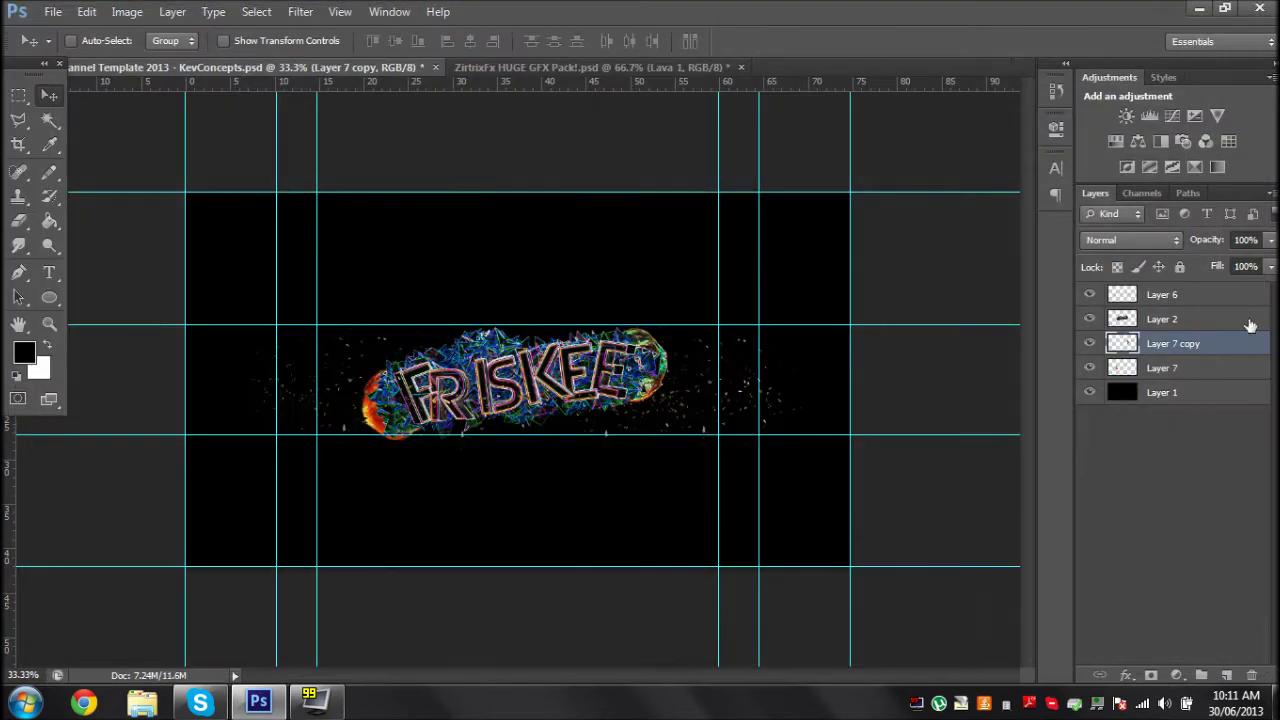
click(1162, 368)
click(300, 11)
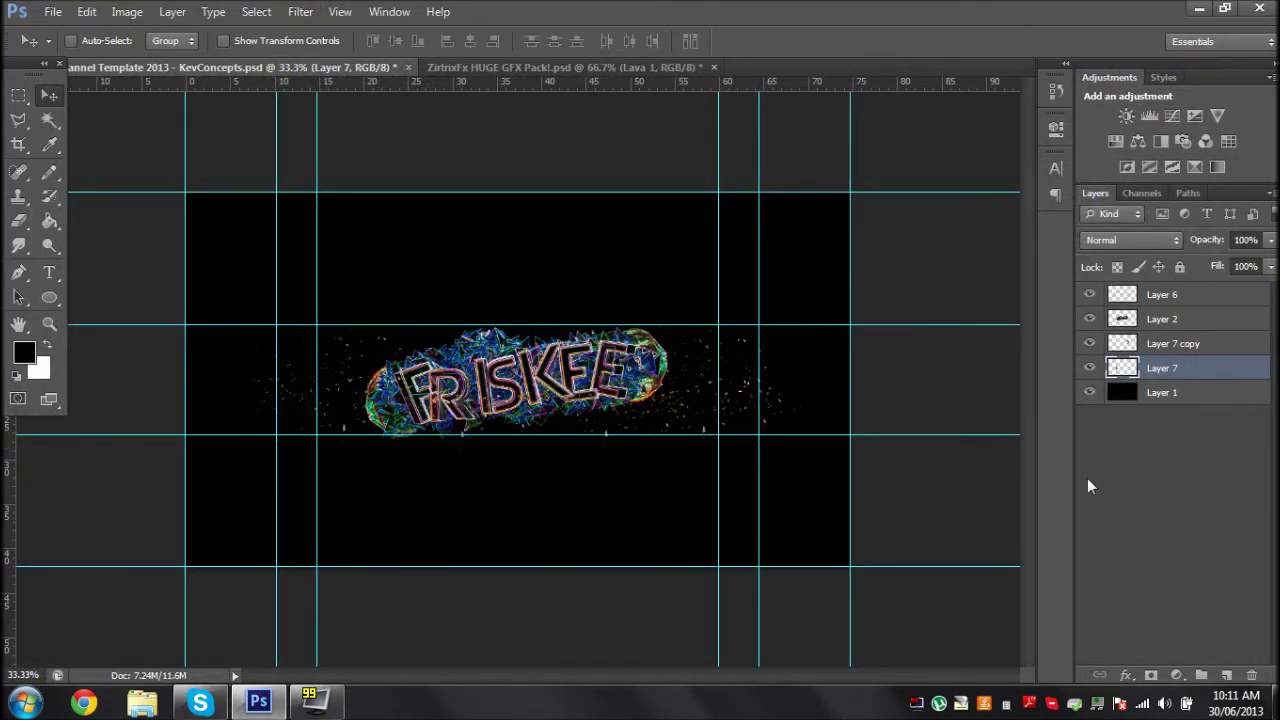
- Nudge both lava layers slightly to the left behind the FRISKEE text
click(1147, 343)
drag(931, 472, 940, 473)
click(1110, 483)
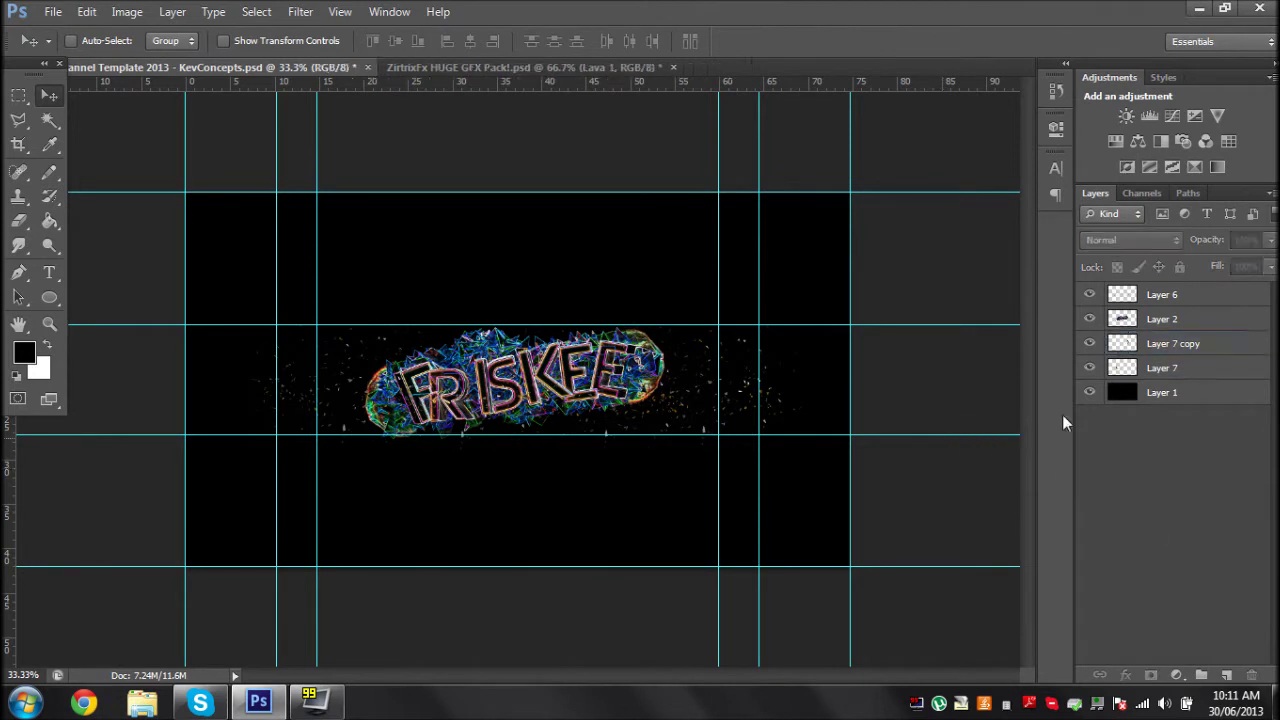
click(1192, 367)
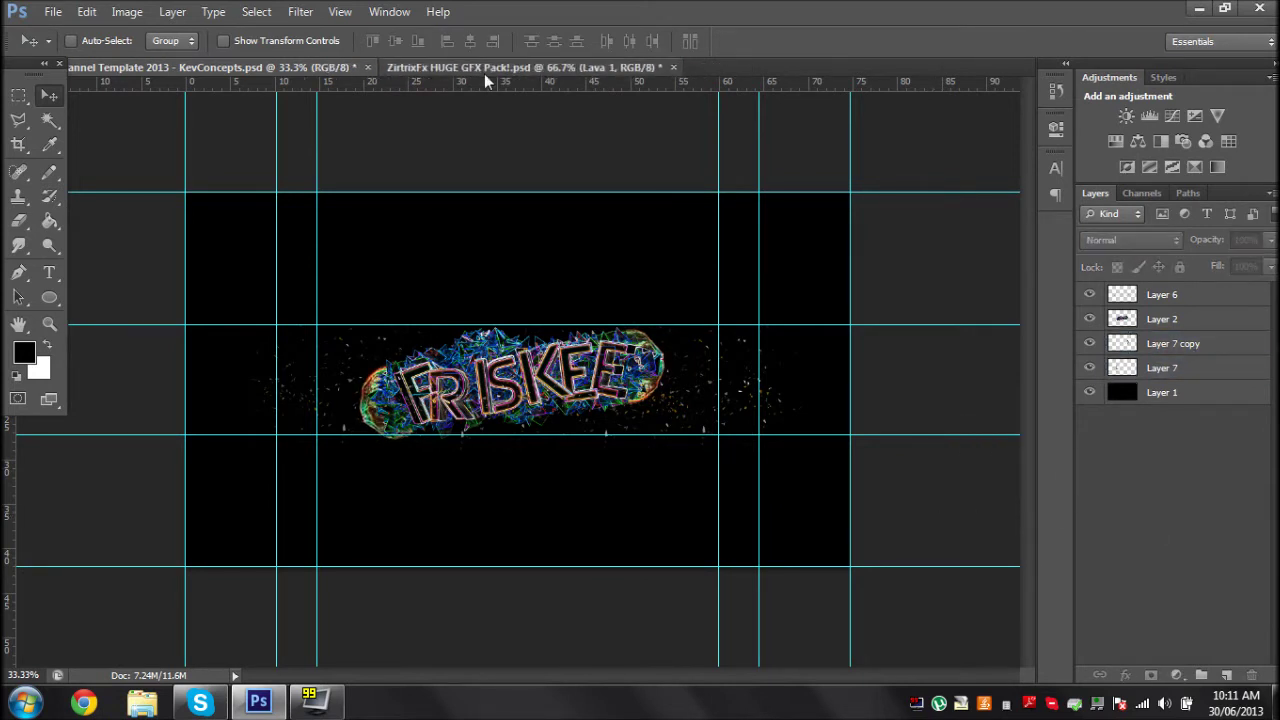
- Switch to the ZirtrixFx HUGE GFX Pack document and look through its Flares and Smoke groups
click(484, 68)
click(1089, 424)
click(1127, 401)
click(1127, 423)
click(1127, 423)
click(1127, 466)
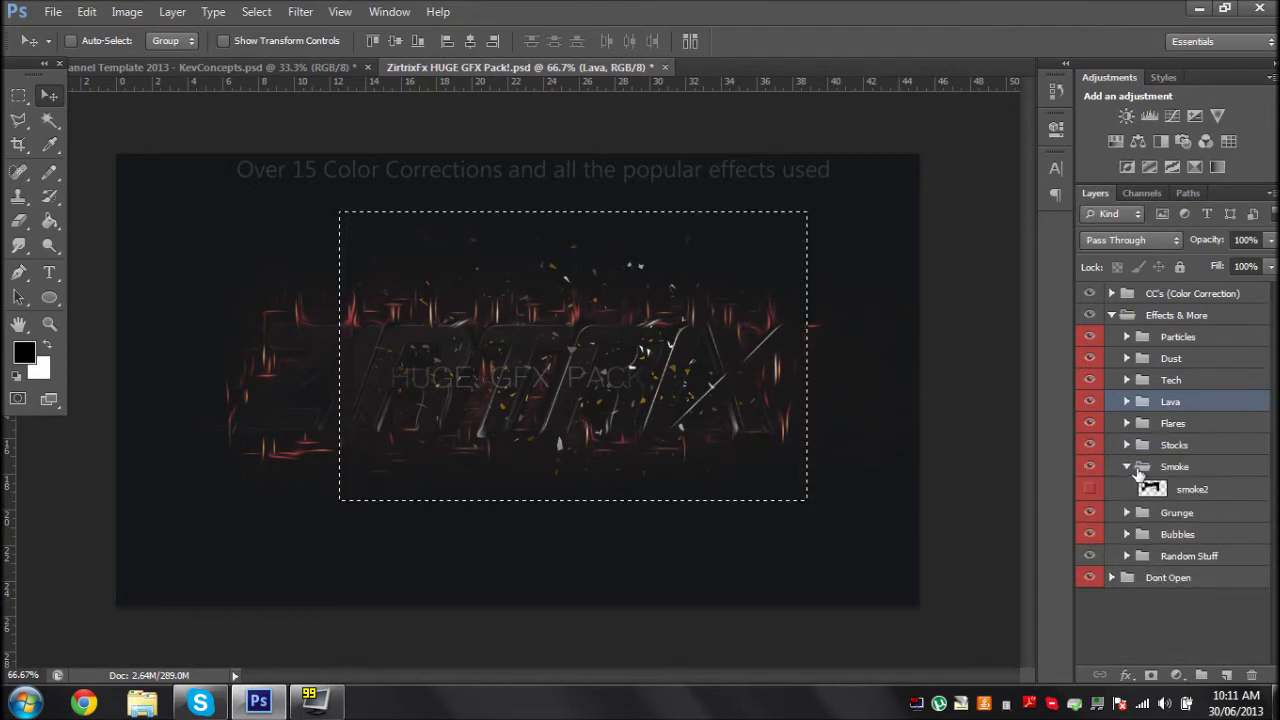
click(1128, 466)
- Preview the individual artwork layers in the Stocks group one after another
click(1127, 445)
click(1096, 470)
click(1096, 470)
click(1096, 499)
click(1096, 499)
click(1091, 519)
click(1091, 519)
click(1091, 539)
click(1091, 540)
scroll(1096, 566, down, 3)
click(1089, 487)
scroll(1095, 590, up, 5)
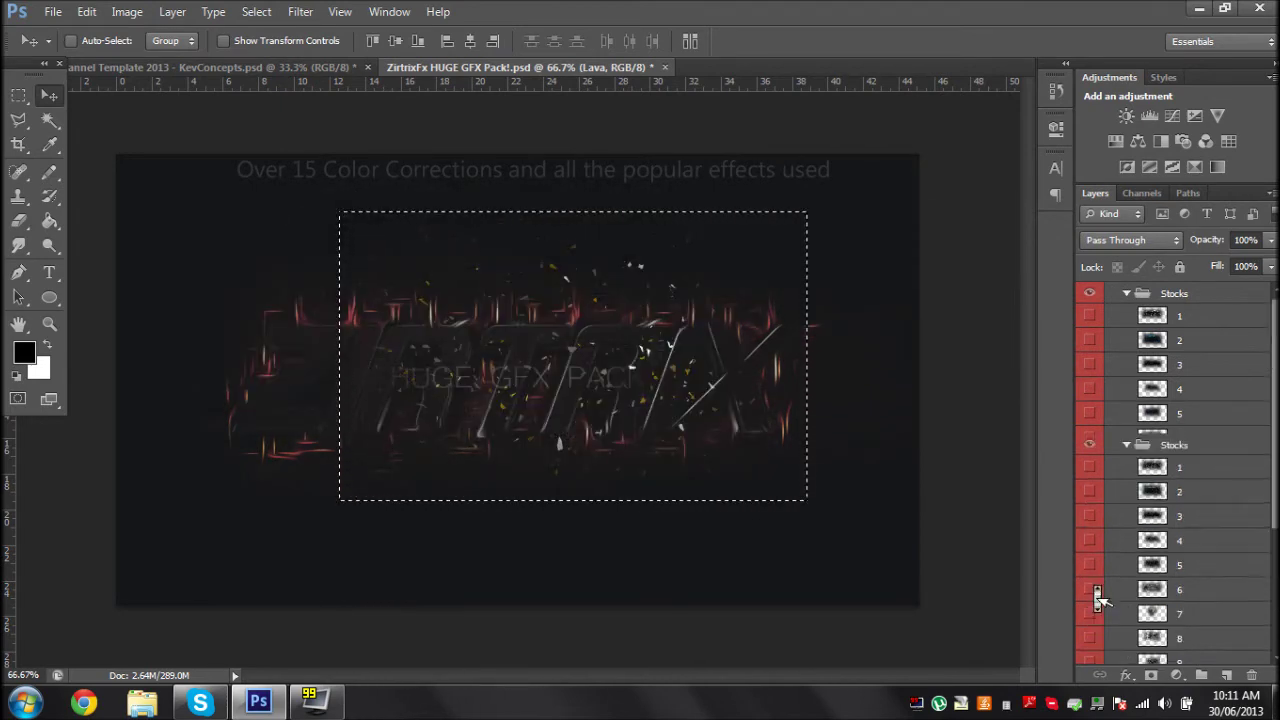
click(1127, 444)
- Show the Bubbles 2 layer in the Random Stuff group
click(1125, 489)
double_click(1128, 493)
click(1230, 13)
click(1124, 488)
click(1127, 532)
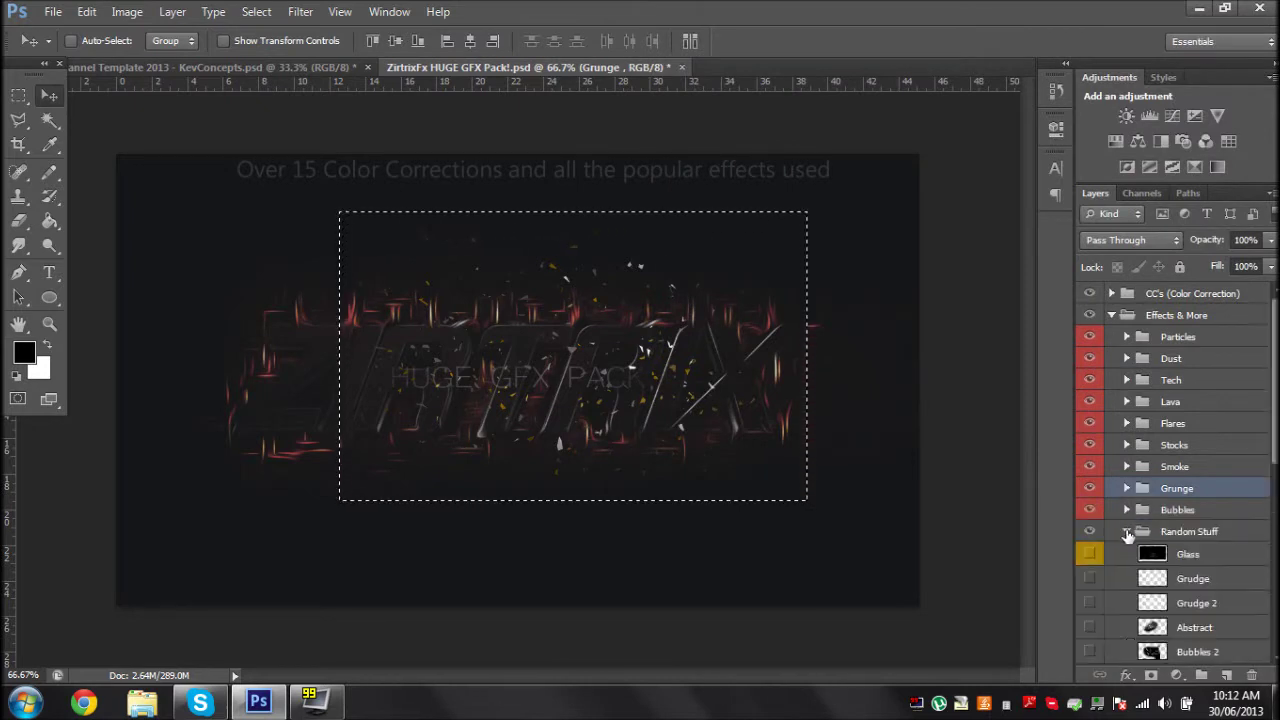
scroll(1126, 530, down, 4)
click(1089, 457)
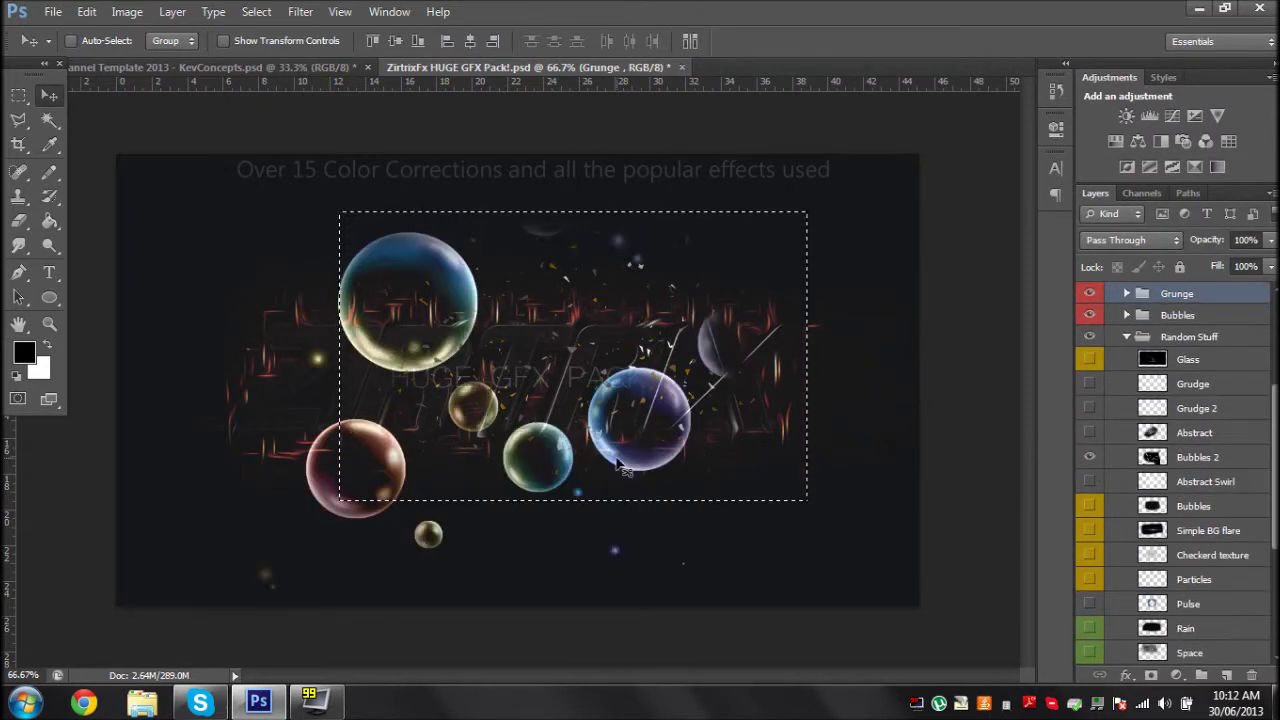
- Select a rectangular area around the bubbles and copy it from the Bubbles 2 layer
click(19, 97)
drag(822, 556, 835, 593)
click(1131, 457)
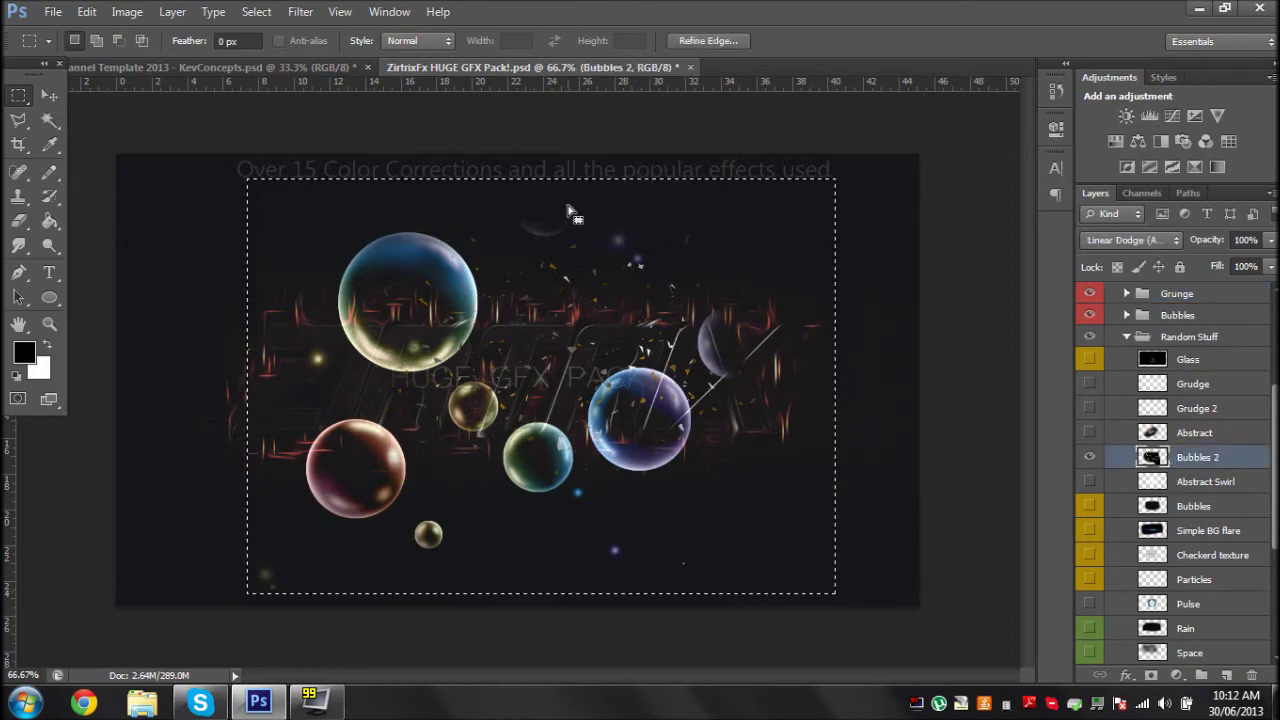
click(86, 12)
click(137, 121)
- Paste the bubbles into the channel template and place the new layer between Layer 7 copy and Layer 7
click(130, 67)
click(87, 12)
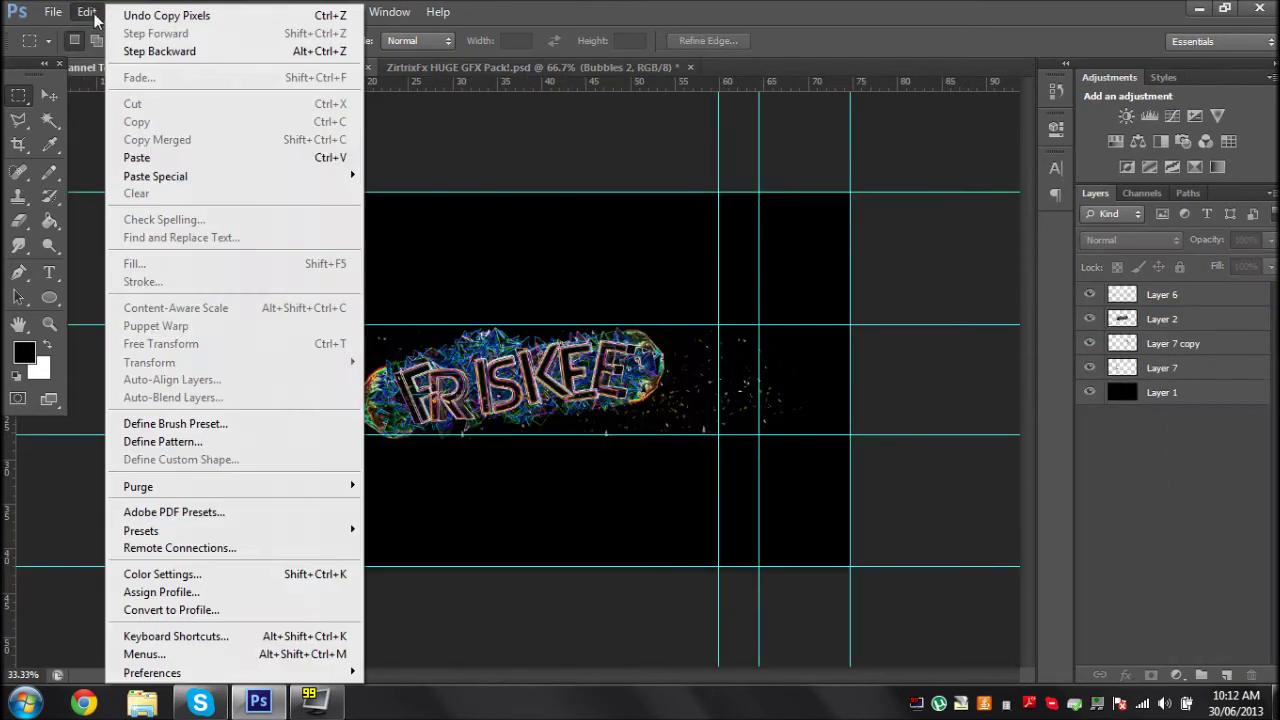
click(195, 157)
drag(1175, 296, 1172, 382)
- Move the bubbles to the left end of the FRISKEE text and rotate them clockwise
drag(763, 445, 871, 424)
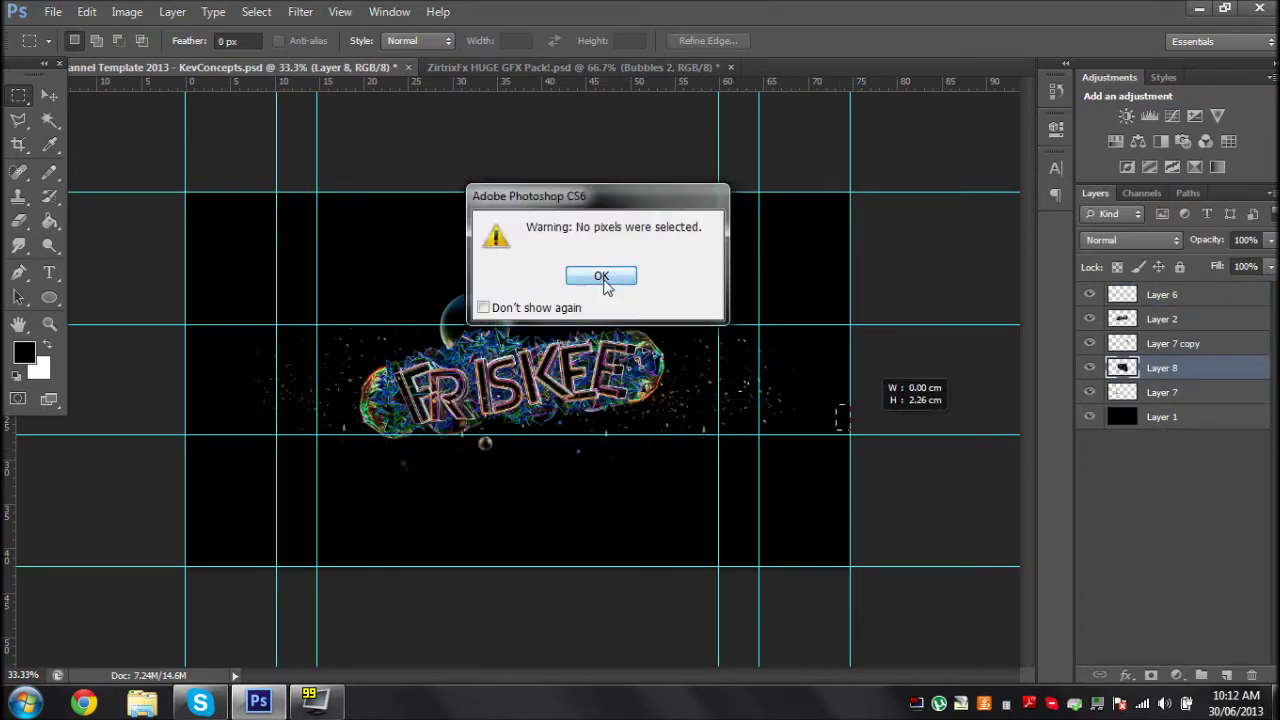
click(604, 279)
click(49, 96)
drag(478, 392, 318, 422)
click(86, 11)
click(223, 344)
drag(420, 534, 372, 484)
key(Return)
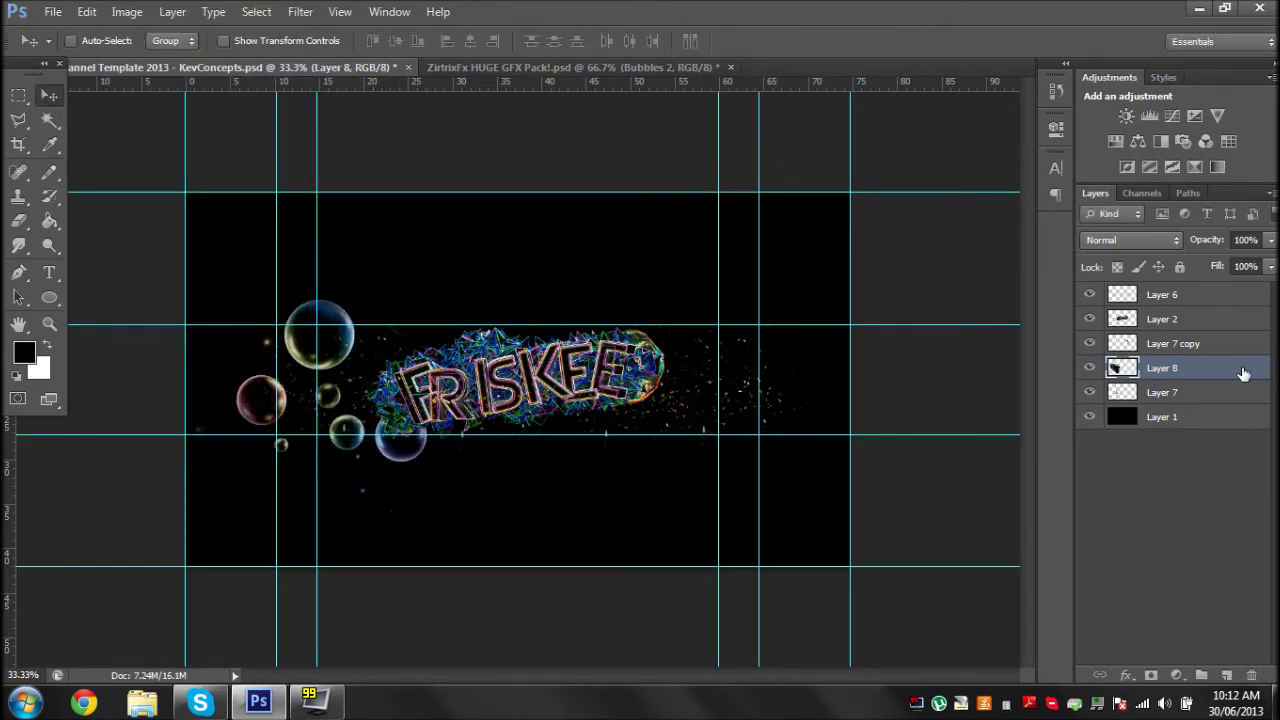
- Paste a second copy of the bubbles, rotate it and position it around the right end of the FRISKEE text
key(ctrl+v)
drag(663, 535, 712, 543)
click(86, 11)
click(252, 343)
drag(700, 500, 727, 434)
key(Return)
- Paste a third copy of the bubbles and rotate it behind the middle of the FRISKEE text
key(ctrl+v)
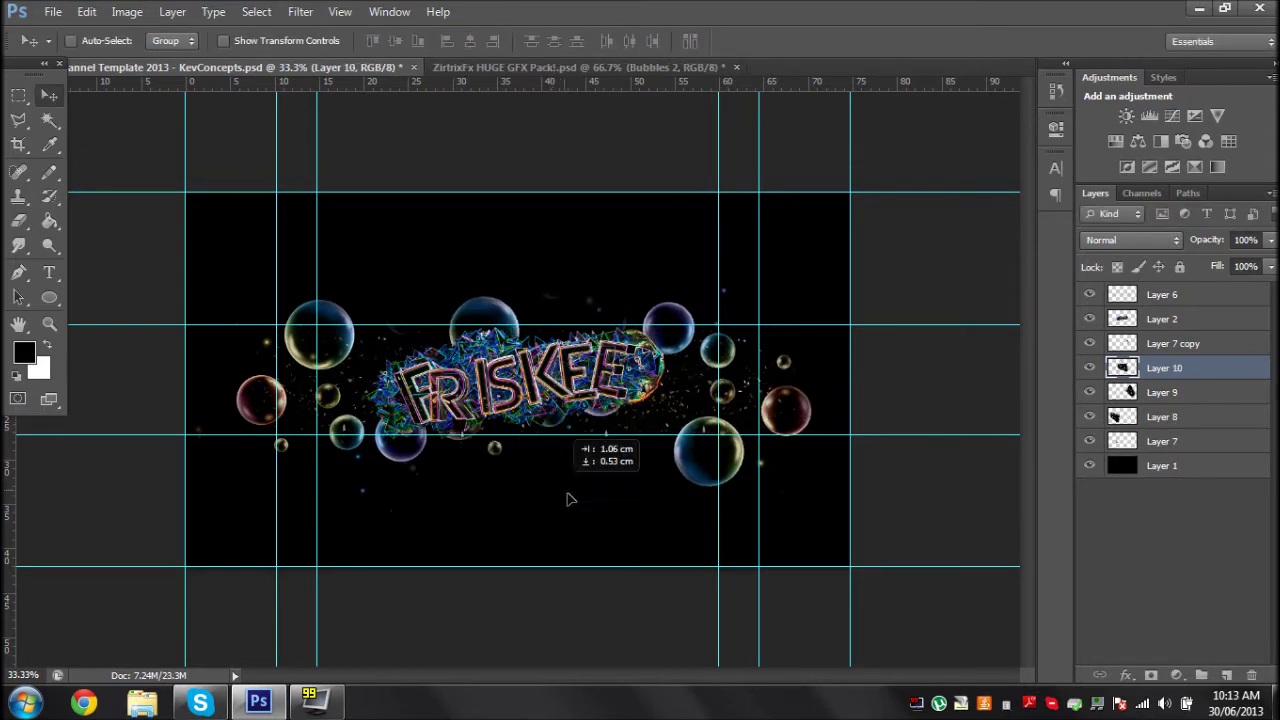
click(87, 11)
click(220, 343)
drag(223, 360, 320, 378)
key(Return)
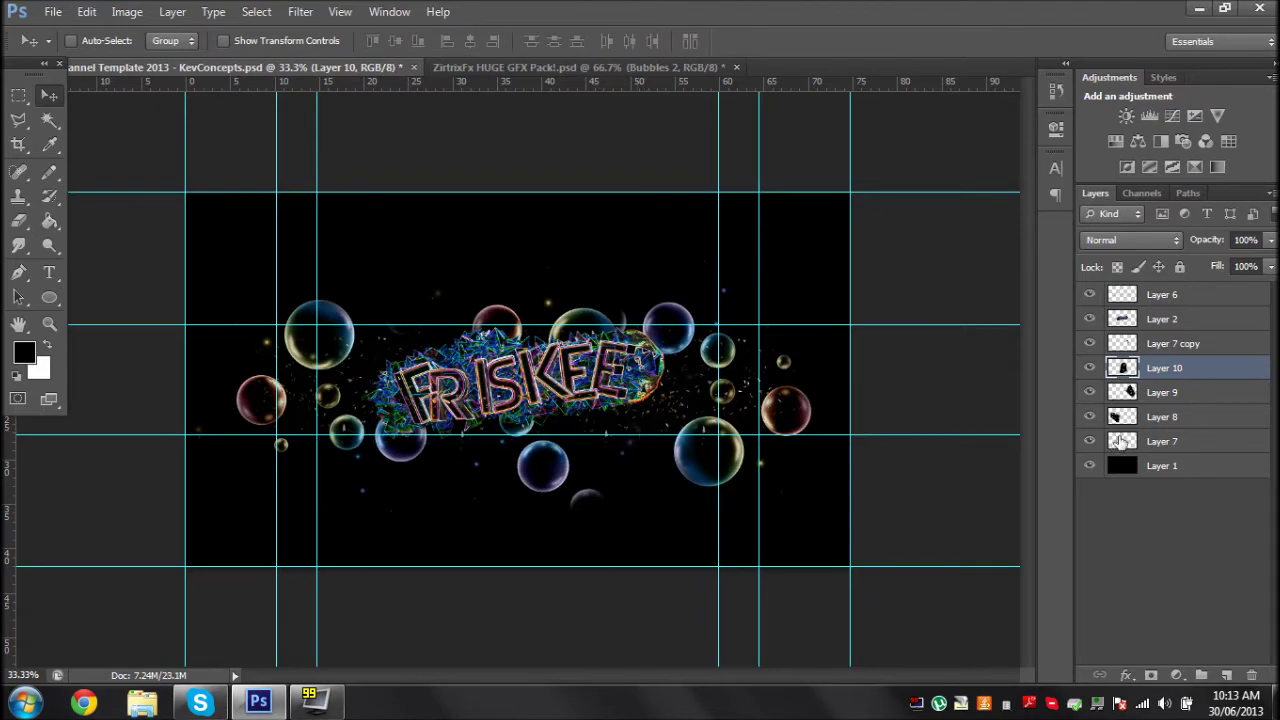
- Apply the Glowing Edges filter to the three bubble layers, Layer 8, Layer 9 and Layer 10
click(1125, 416)
click(390, 8)
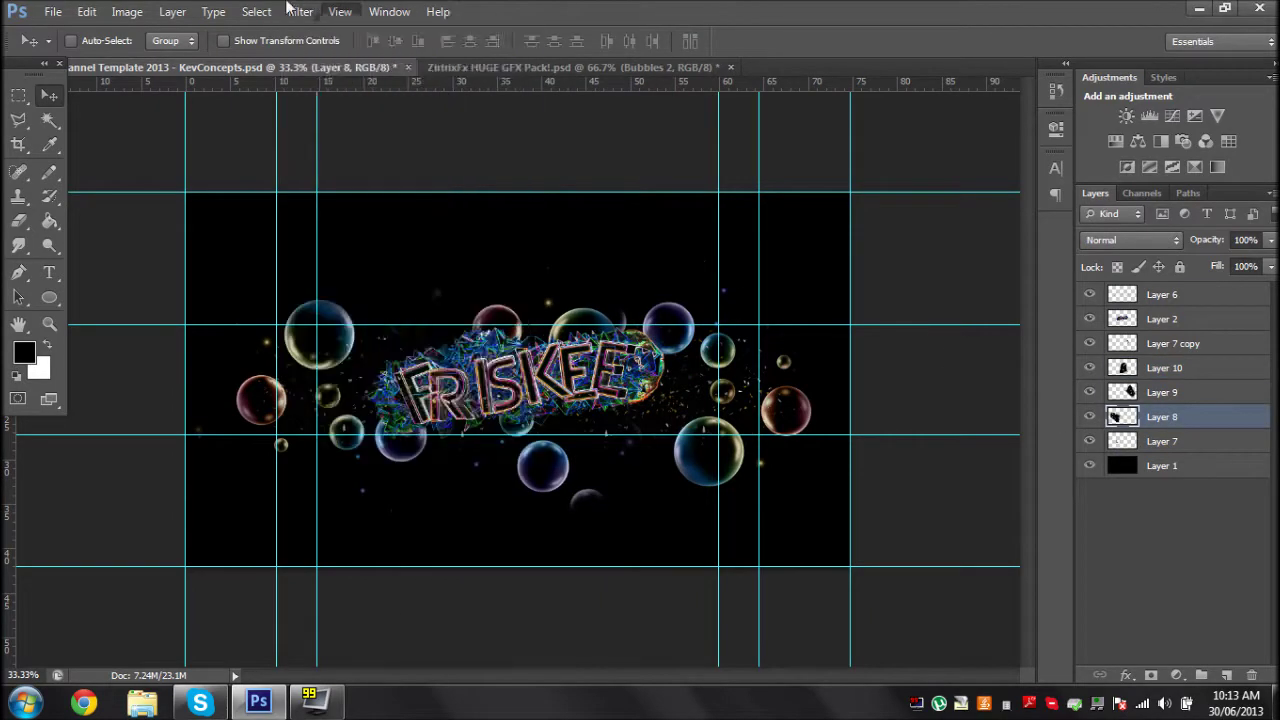
click(343, 86)
click(1157, 50)
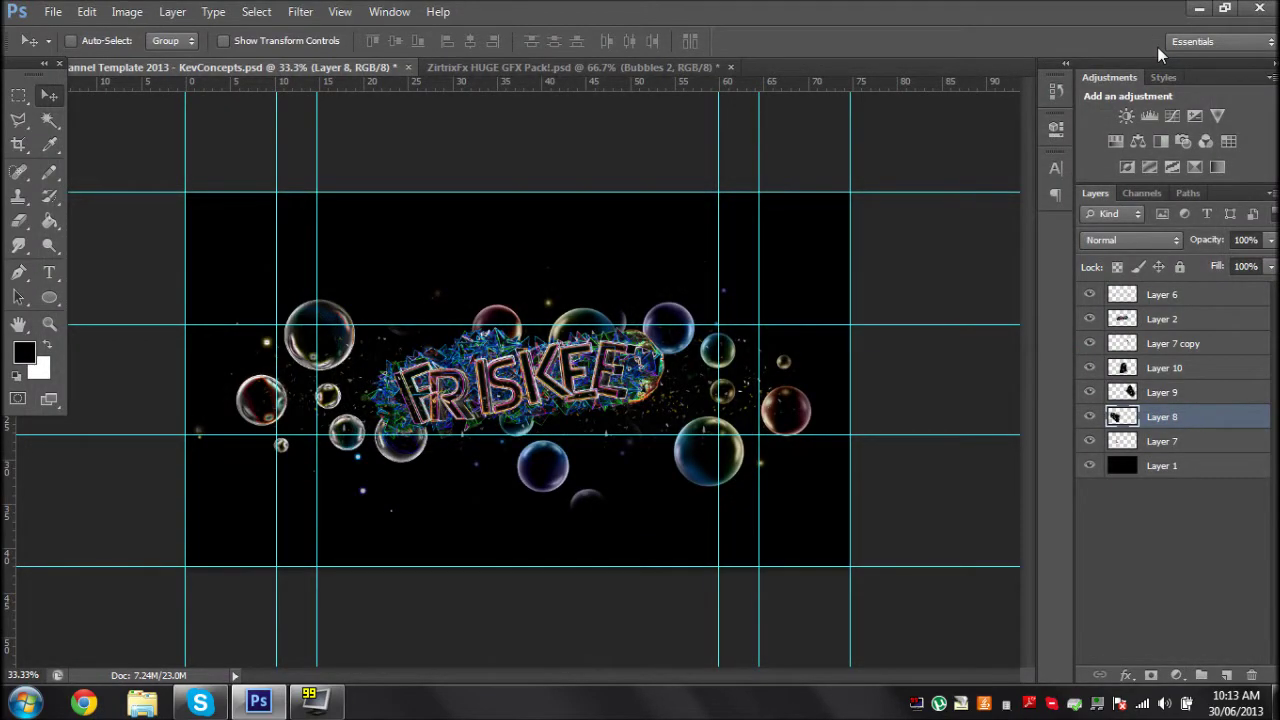
click(300, 11)
click(322, 80)
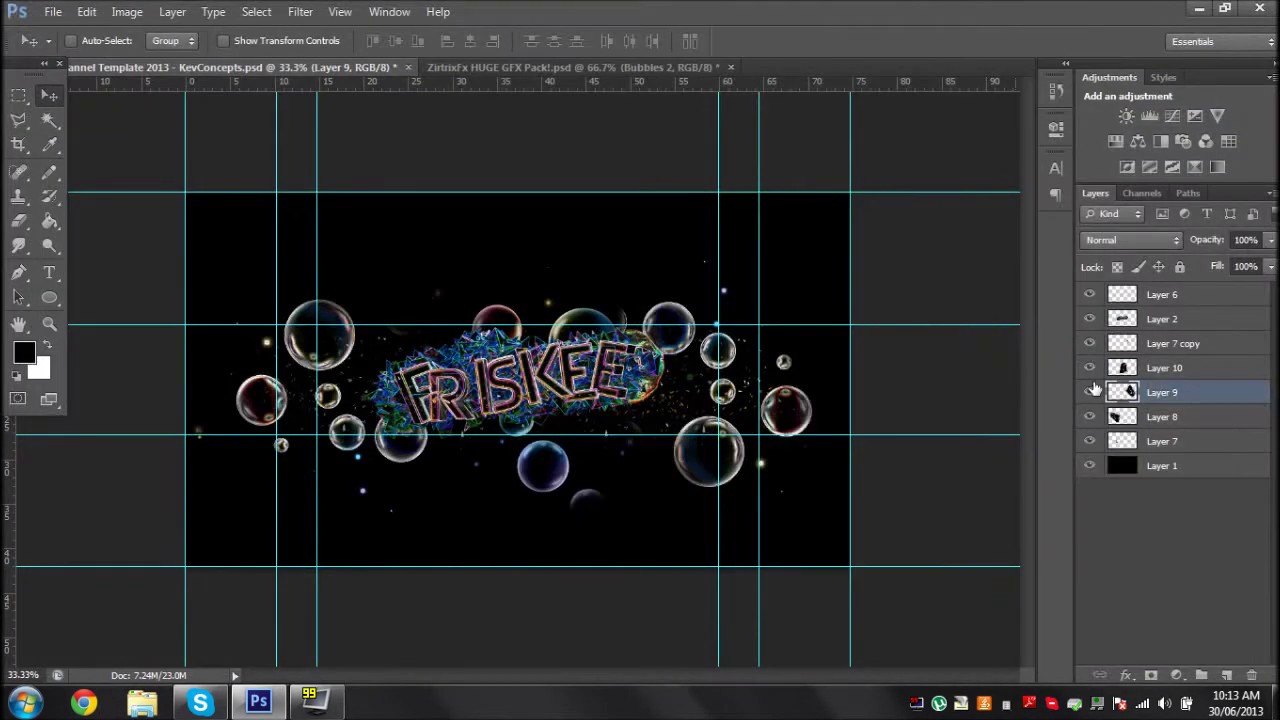
key(alt+bracketright)
click(300, 11)
click(319, 82)
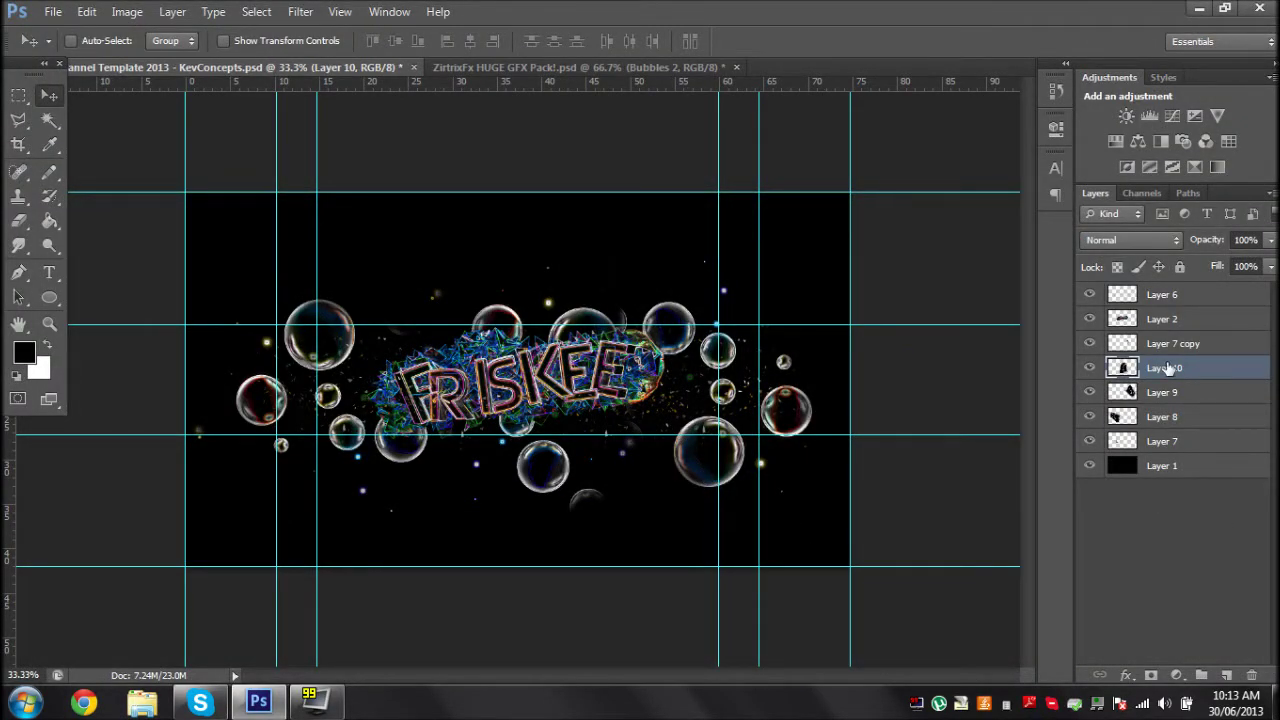
- Merge the three bubble layers into one and reduce the merged layer's opacity to 56%
shift+click(1175, 420)
right_click(1175, 422)
click(1063, 455)
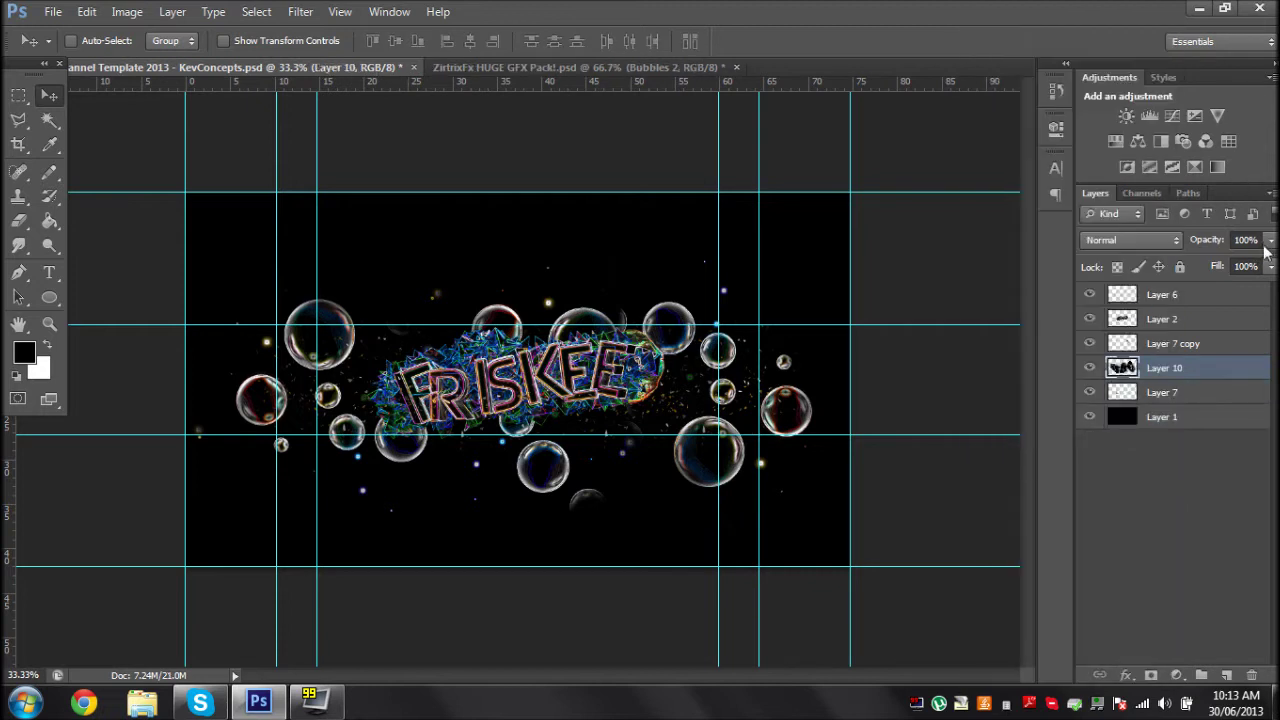
mouse_move(1240, 262)
mouse_down()
mouse_move(1217, 265)
mouse_move(1229, 259)
mouse_up()
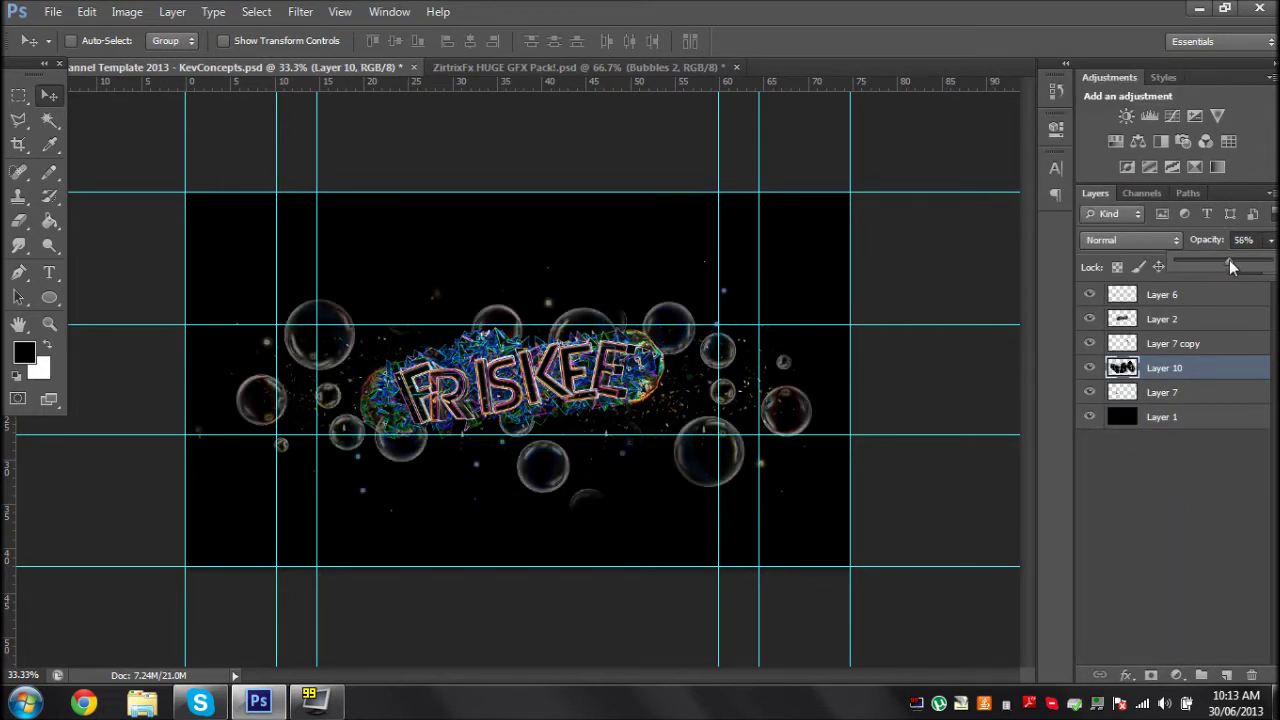
- Delete the merged bubbles layer, Layer 10
click(1208, 369)
key(Delete)
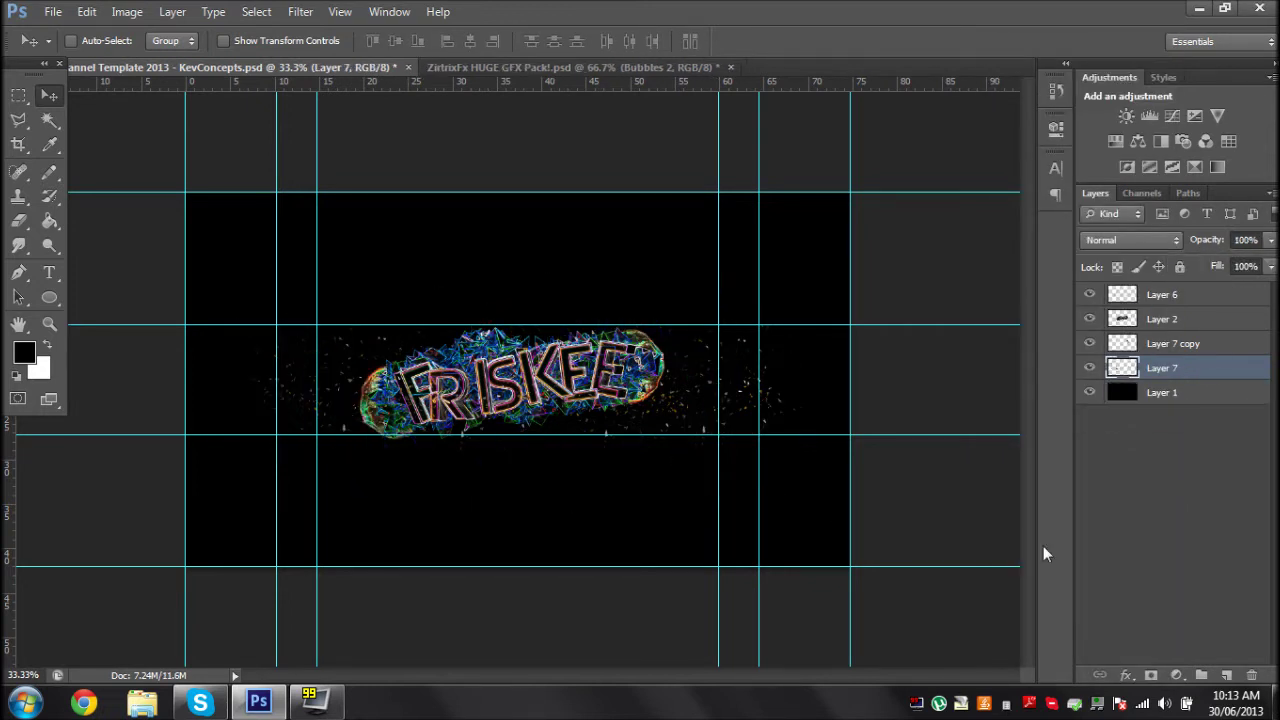
- Duplicate the FRISKEE text layer, Layer 2
click(1155, 318)
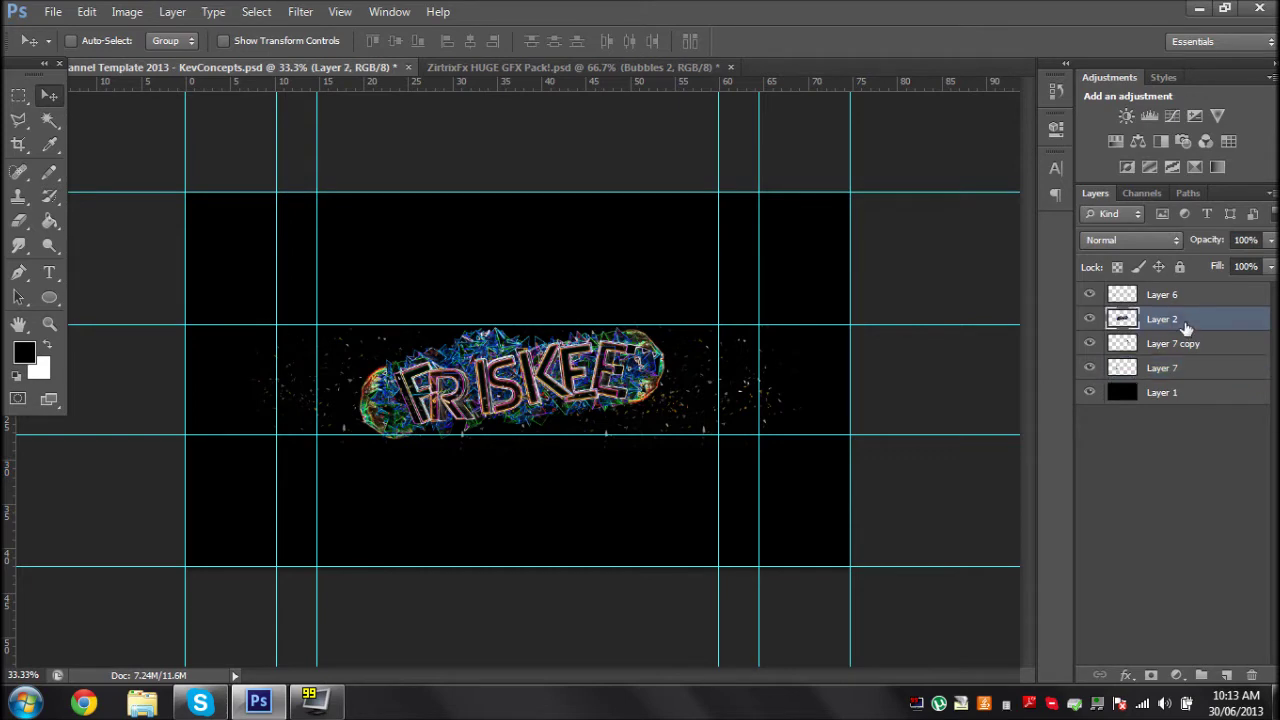
key(ctrl+v)
key(ctrl+z)
right_click(1152, 318)
click(1080, 97)
key(Return)
- Enlarge the duplicated FRISKEE text slightly so it extends beyond the original text
mouse_move(501, 501)
mouse_down()
mouse_move(437, 506)
mouse_move(503, 500)
mouse_up()
click(87, 11)
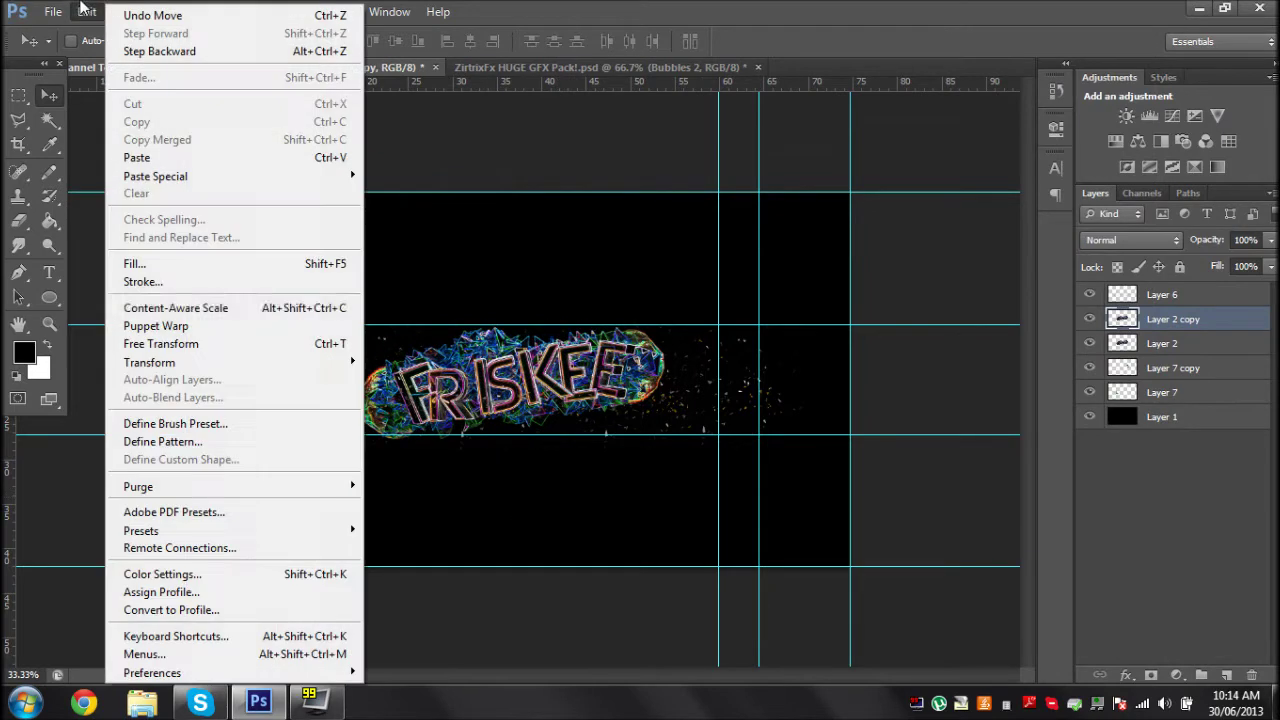
click(220, 343)
drag(662, 326, 647, 362)
key(Return)
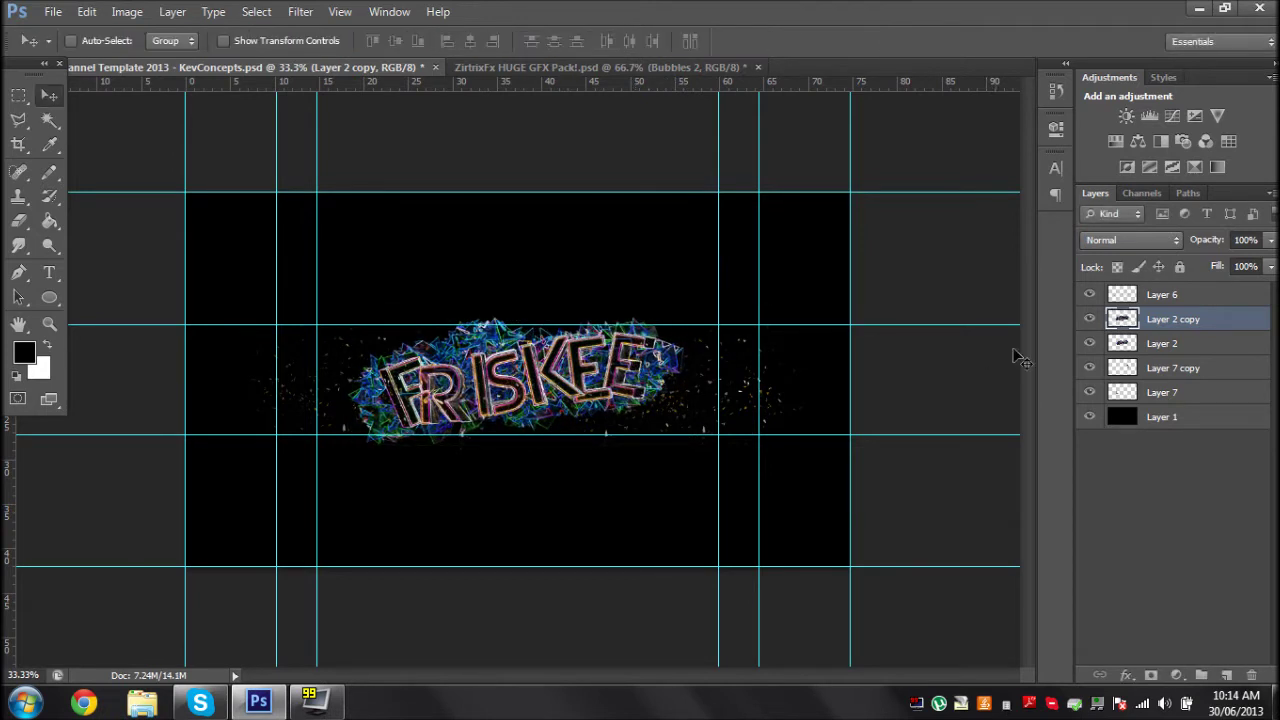
- Place Layer 2 copy beneath Layer 2 and lower its opacity to 28%
drag(1134, 348, 1134, 350)
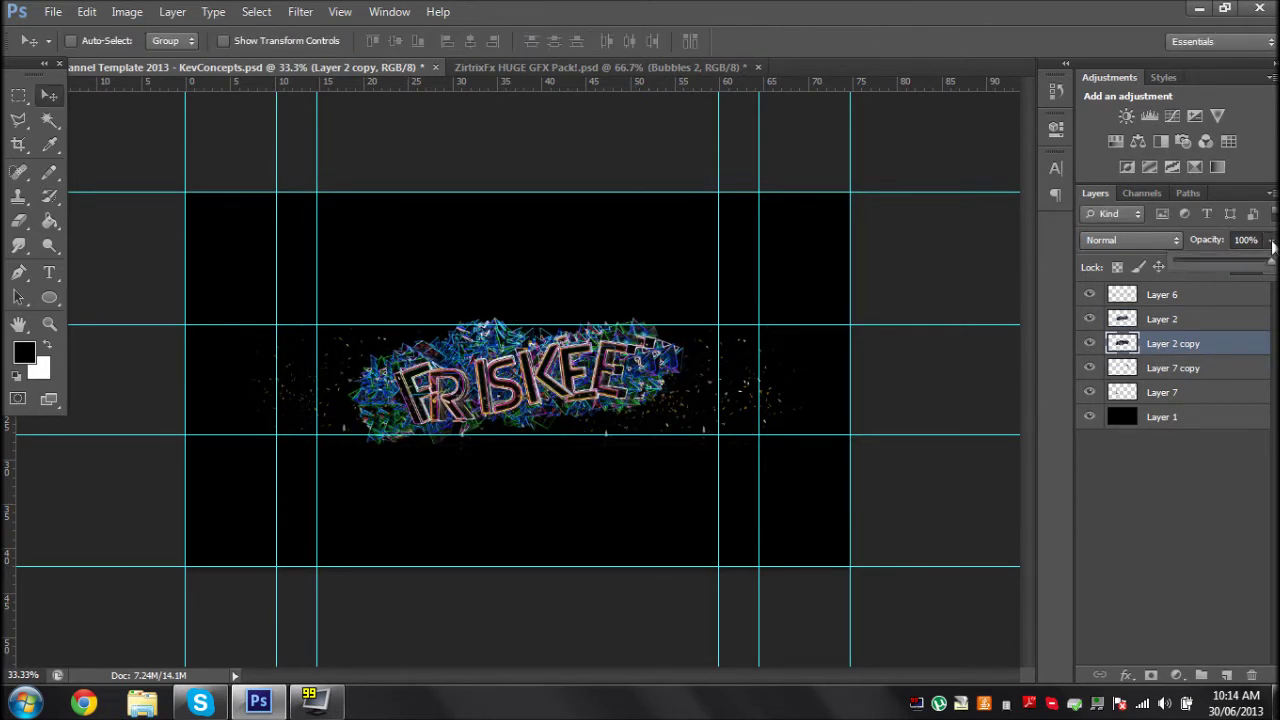
mouse_move(1228, 258)
mouse_down()
mouse_move(1189, 262)
mouse_move(1203, 263)
mouse_up()
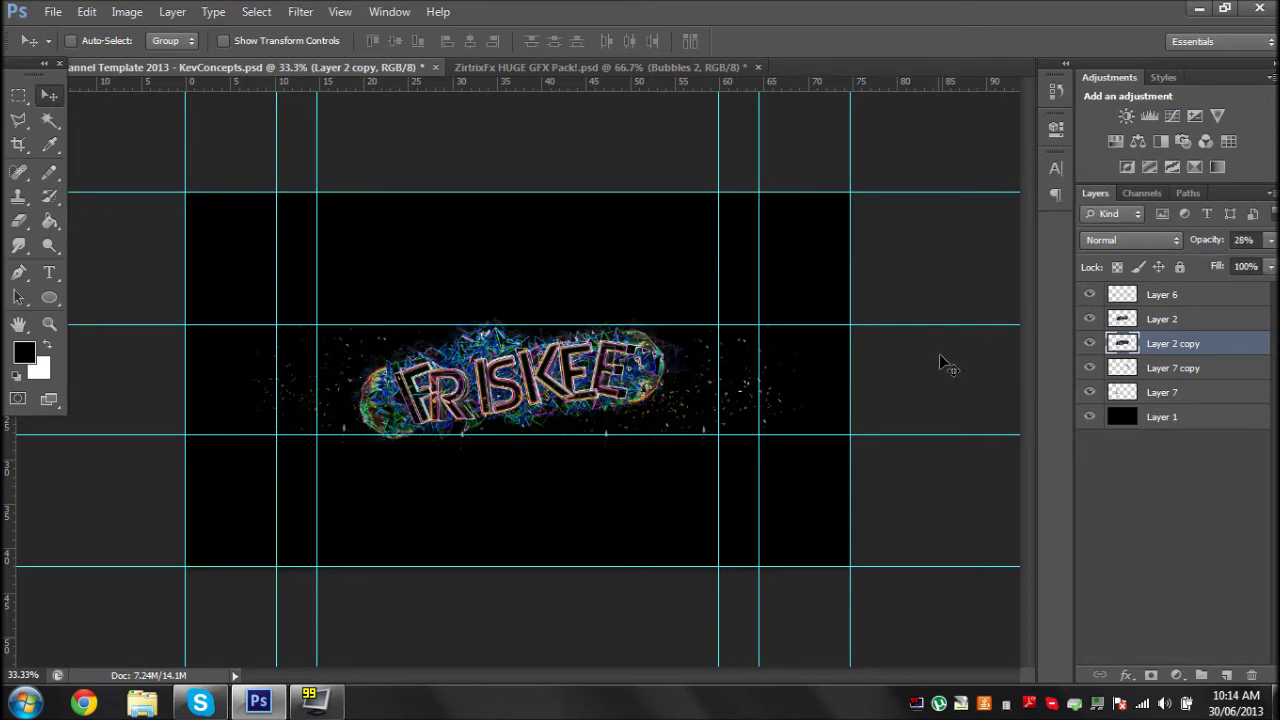
- In the GFX pack document, show the Abstract layer in the Random Stuff group and hide Bubbles 2
click(527, 67)
click(1127, 531)
click(1127, 531)
click(1190, 627)
click(1089, 627)
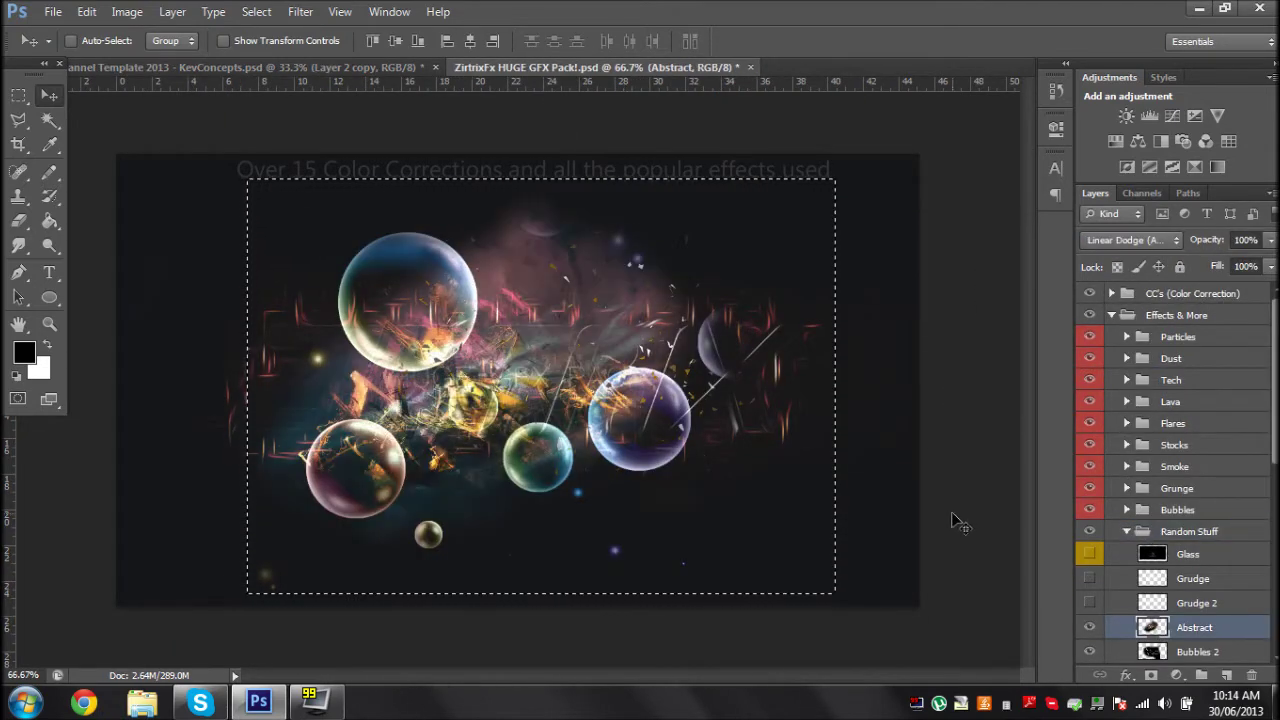
click(1089, 651)
click(86, 11)
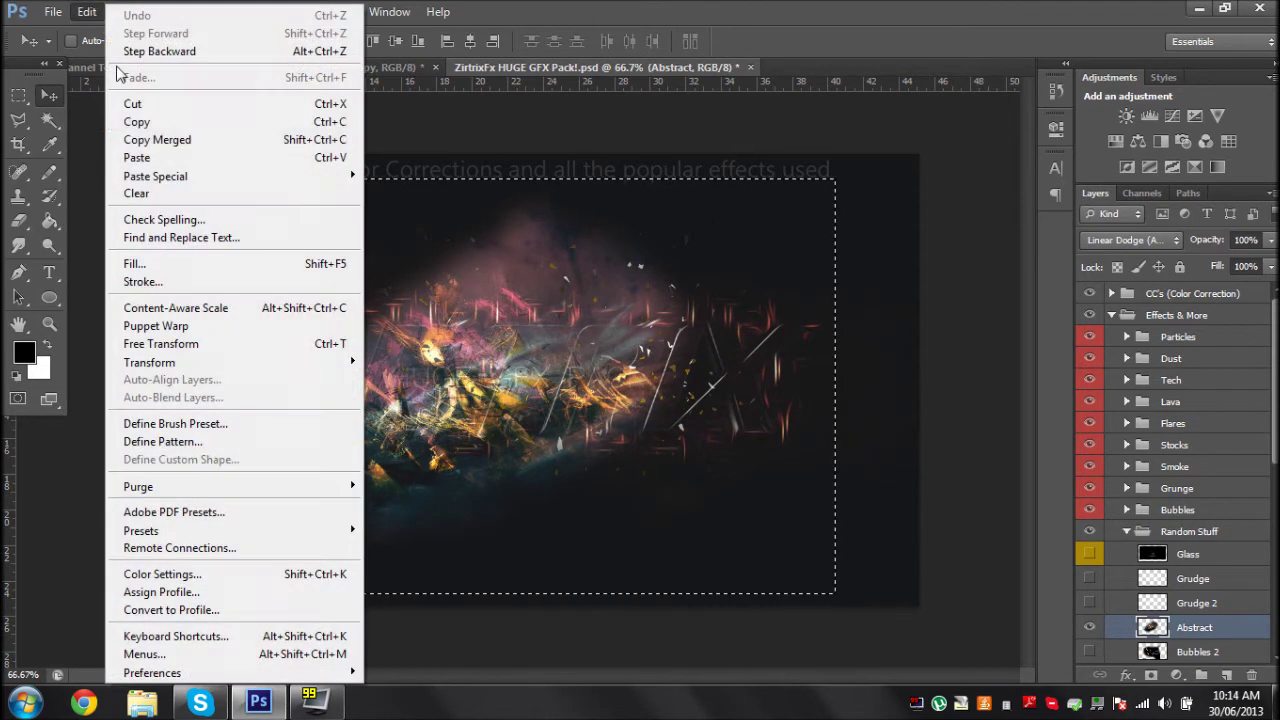
click(149, 157)
click(134, 68)
click(86, 11)
click(437, 11)
click(518, 66)
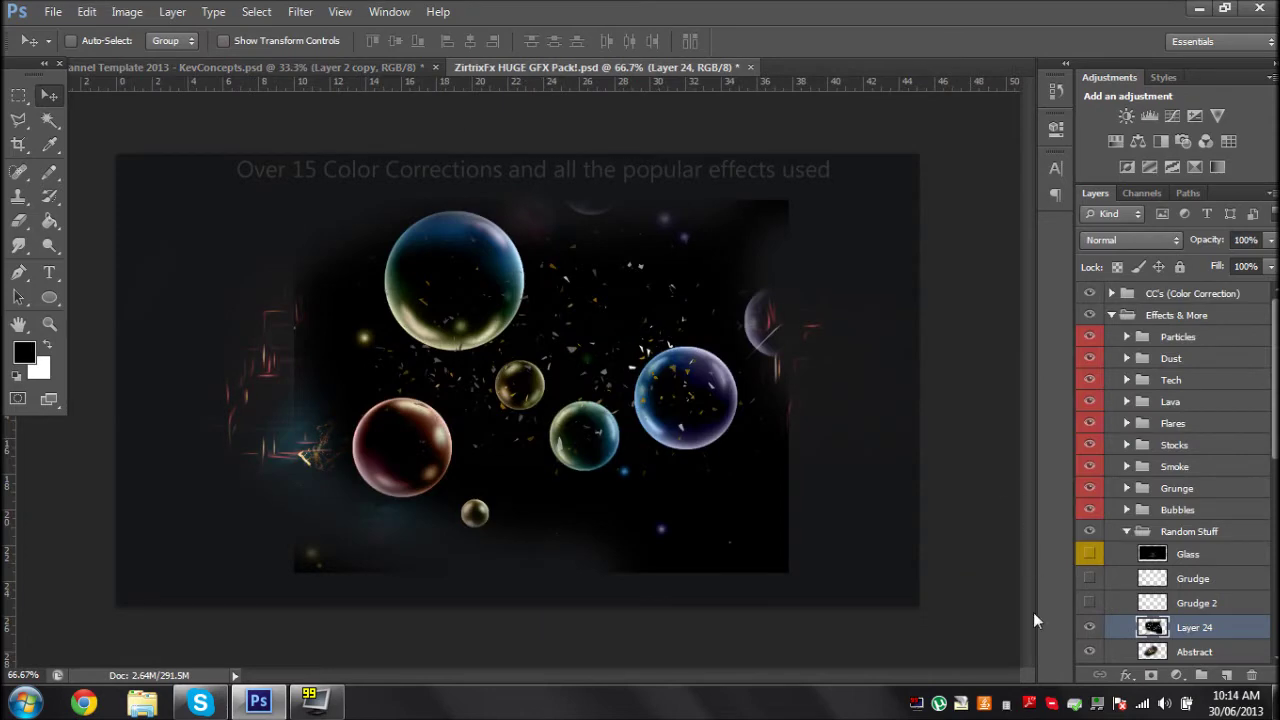
click(1089, 628)
- Select a rectangular area around the abstract artwork and copy it from the Abstract layer
click(1119, 662)
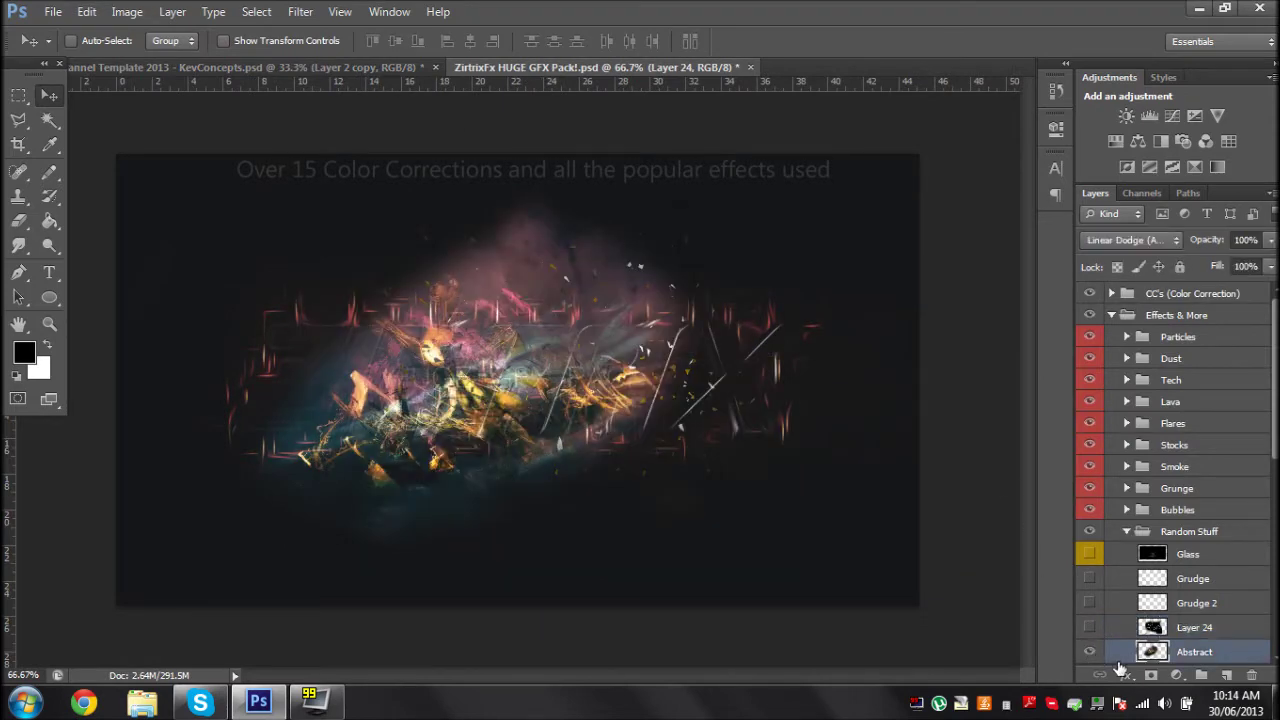
click(87, 12)
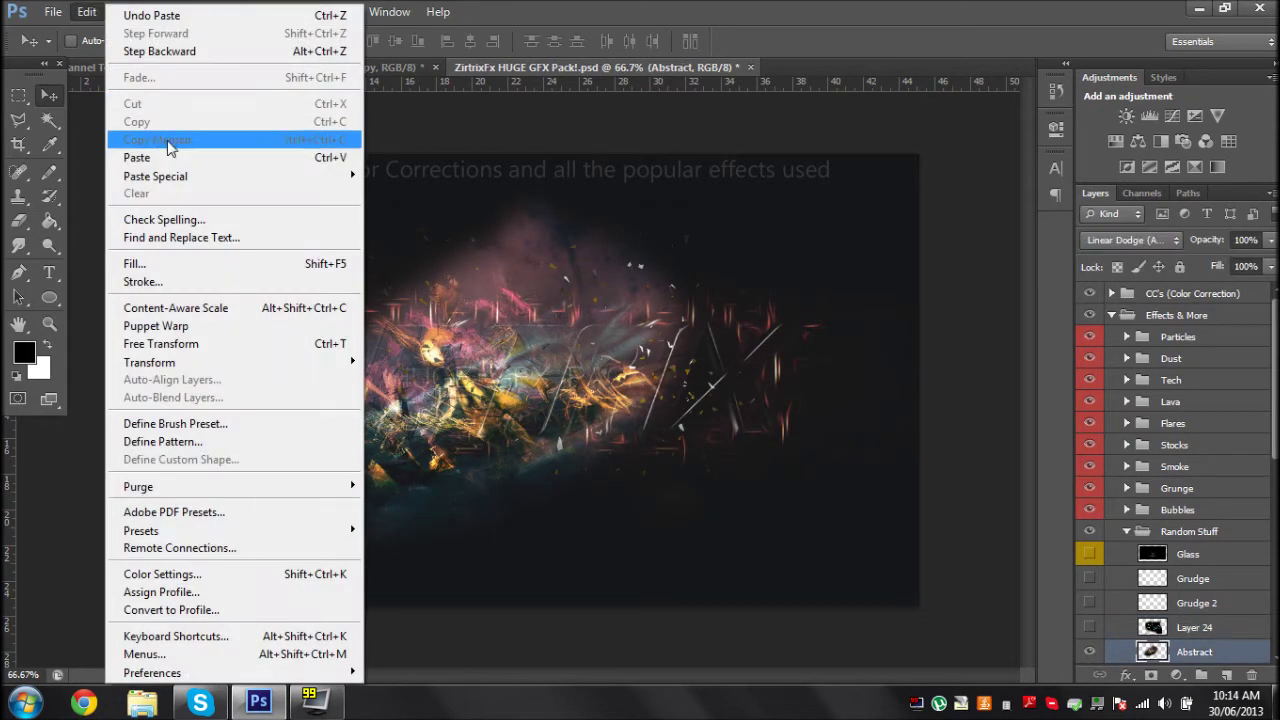
click(33, 97)
drag(268, 172, 818, 543)
click(87, 12)
click(153, 121)
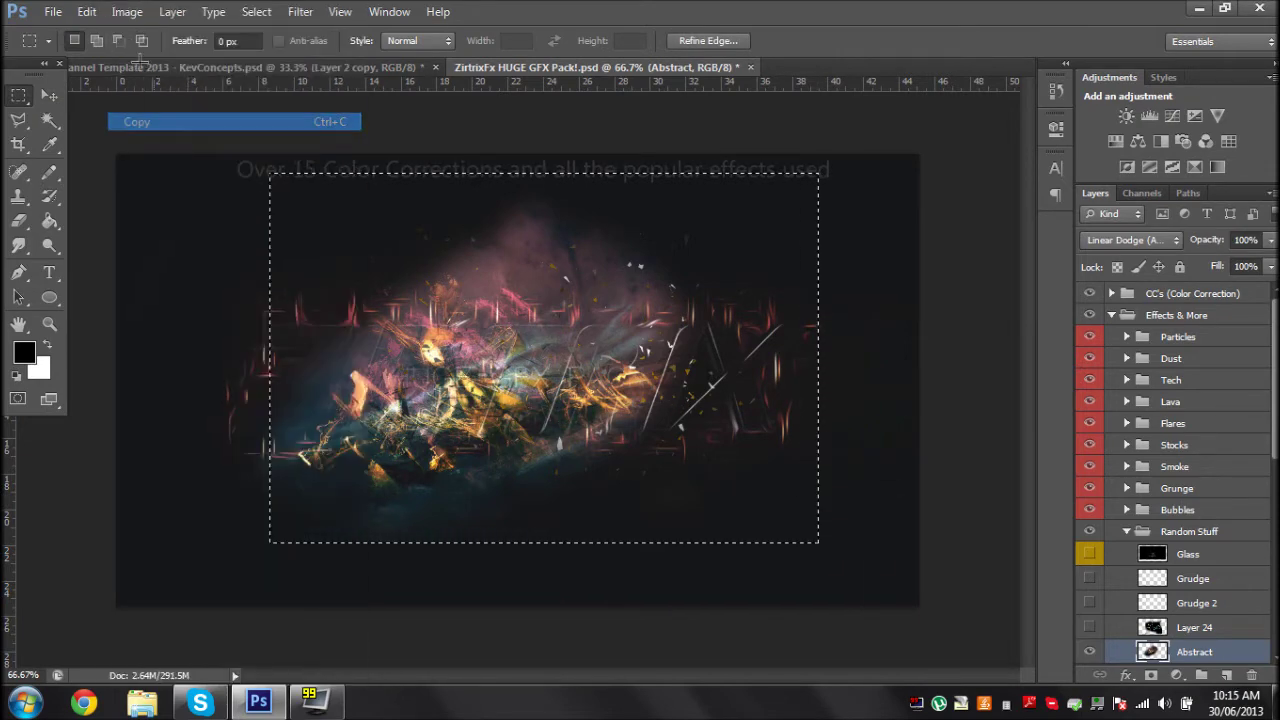
- Paste the abstract artwork into the channel template and position it behind the left end of the FRISKEE text
click(160, 67)
click(87, 12)
click(150, 158)
key(v)
drag(425, 410, 272, 428)
click(300, 12)
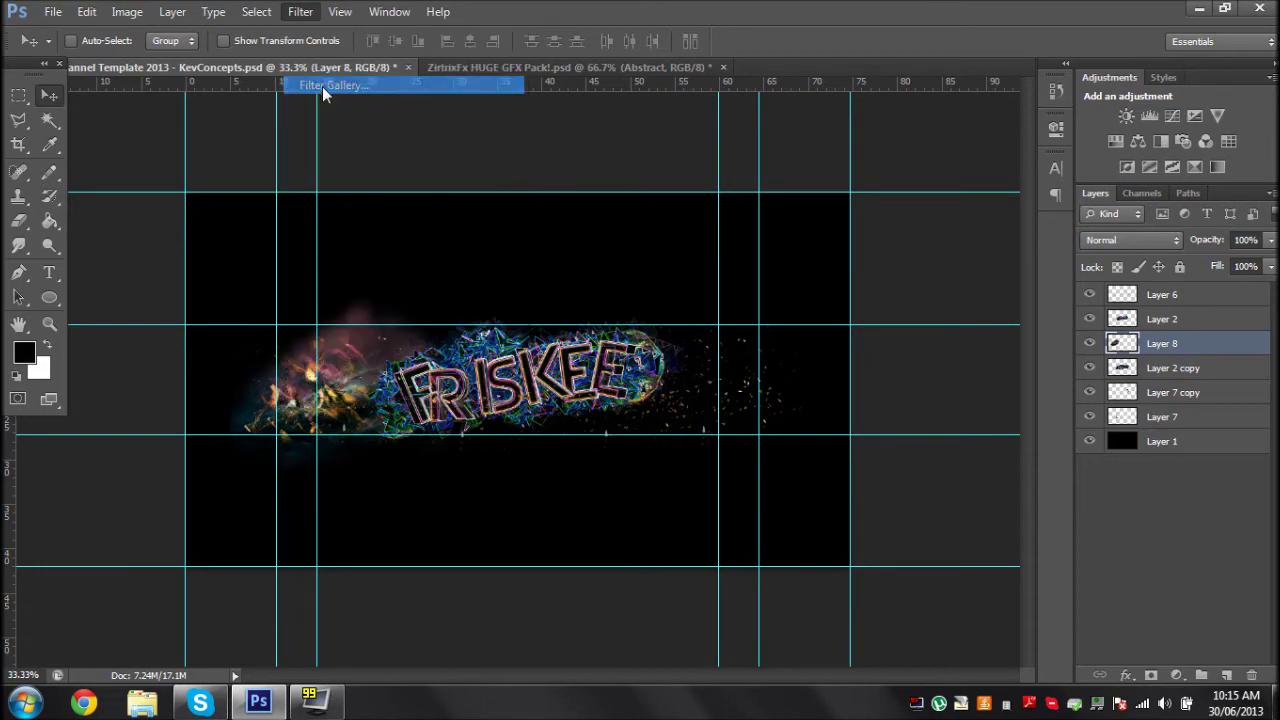
click(330, 85)
click(1170, 52)
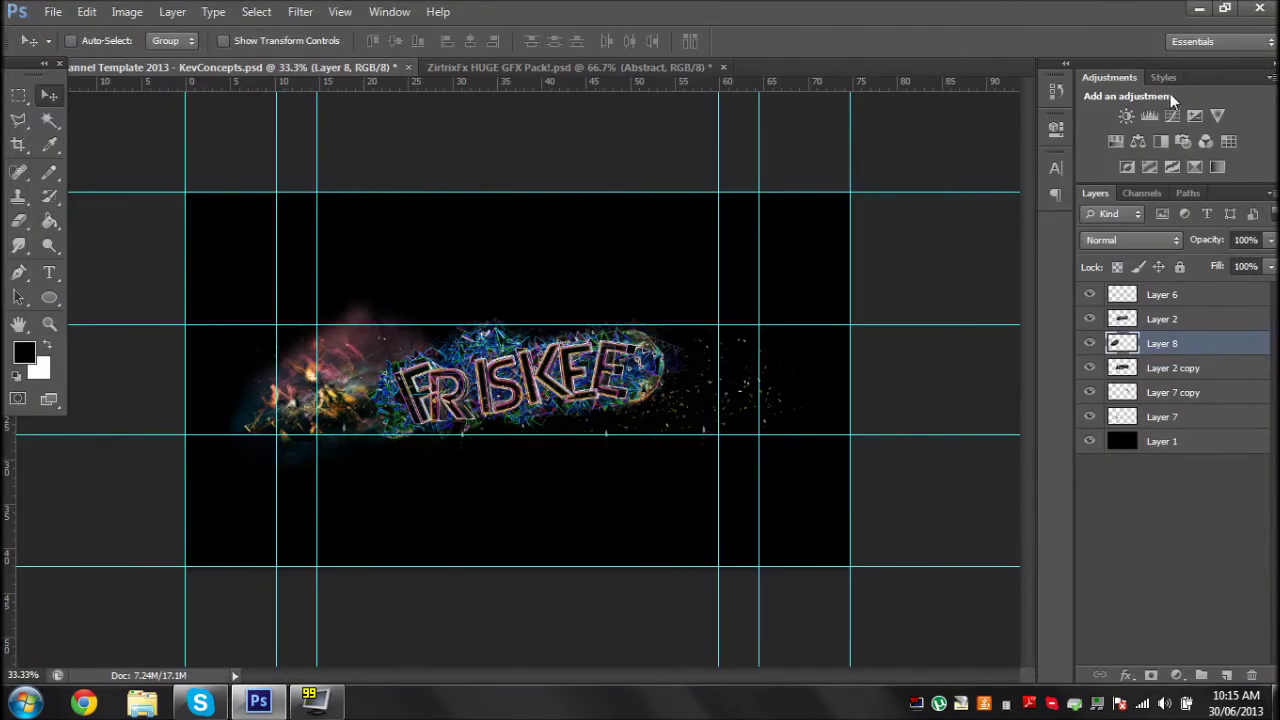
- Add a second copy of the abstract artwork, mirror it horizontally and place it behind the right end of the FRISKEE text
key(ctrl+j)
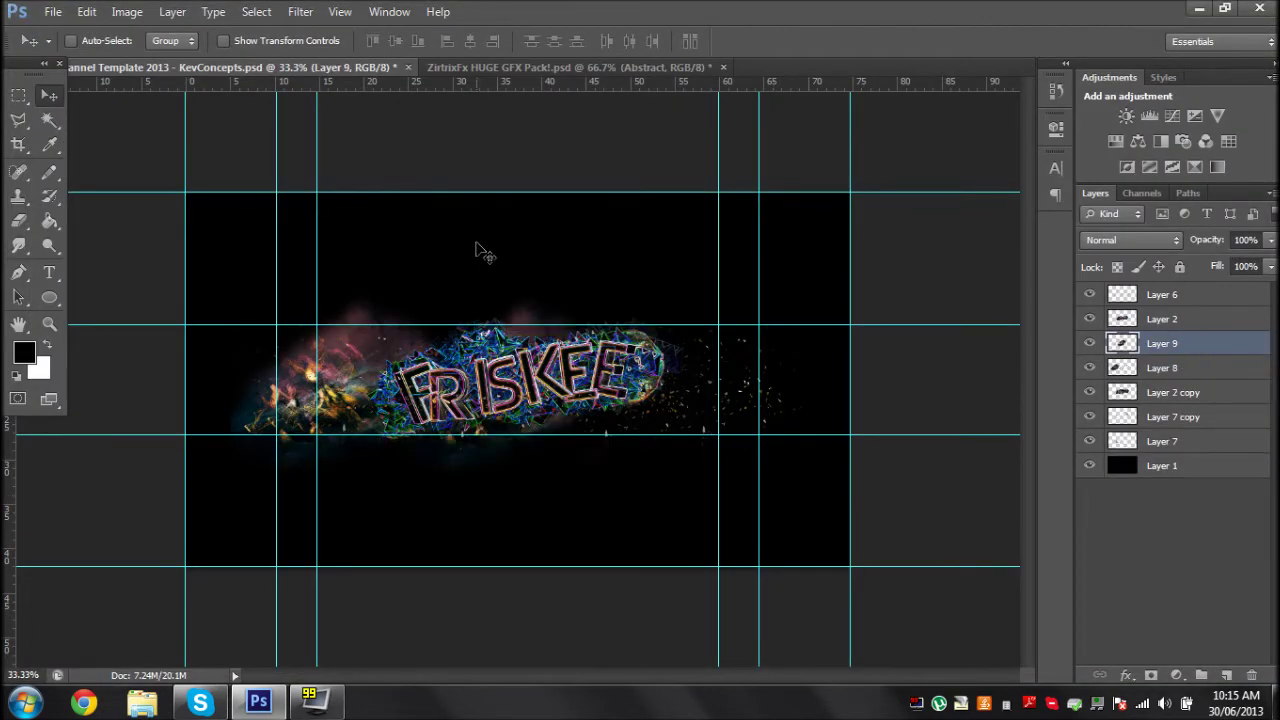
click(88, 11)
click(263, 340)
drag(392, 380, 892, 401)
drag(814, 500, 706, 455)
key(Return)
- Add a third copy of the abstract artwork and transform it to sit behind the middle of the FRISKEE text
key(ctrl+j)
drag(737, 549, 737, 547)
click(87, 11)
click(257, 343)
drag(520, 560, 414, 530)
key(Return)
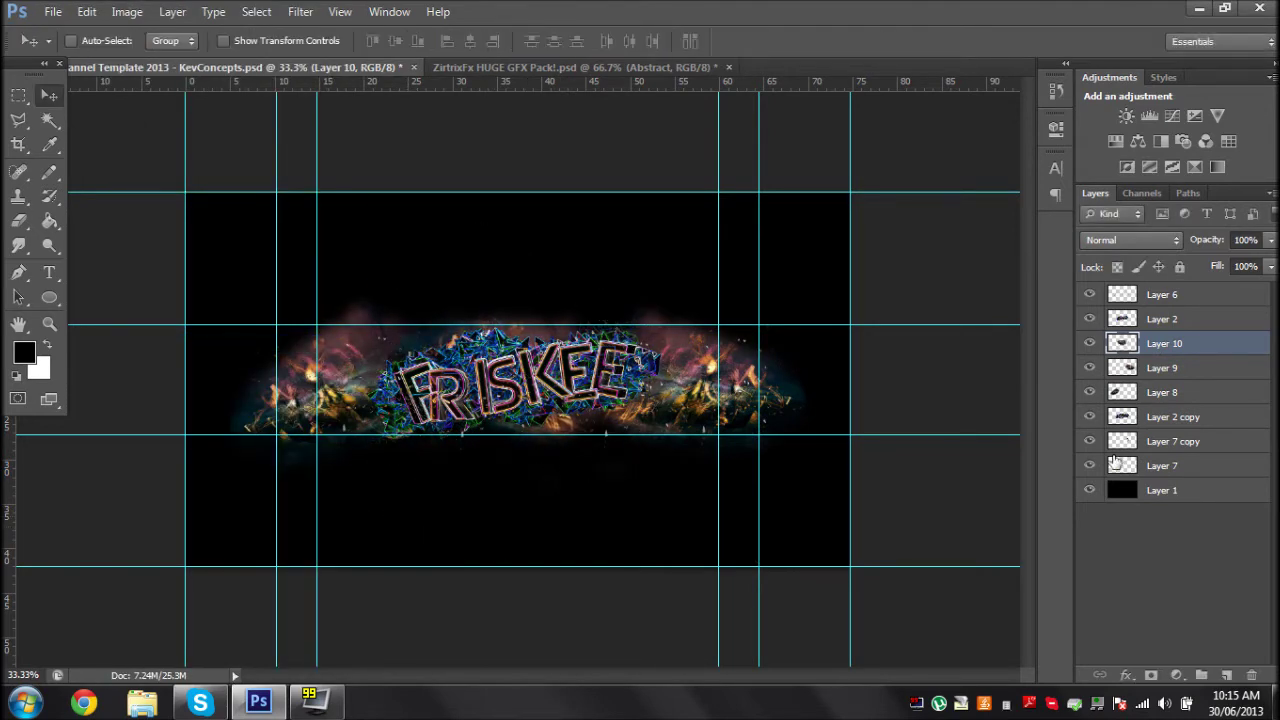
- Merge the three abstract artwork layers, Layer 8 to Layer 10, and move the merged layer directly above Layer 1
shift+click(1186, 396)
right_click(1184, 394)
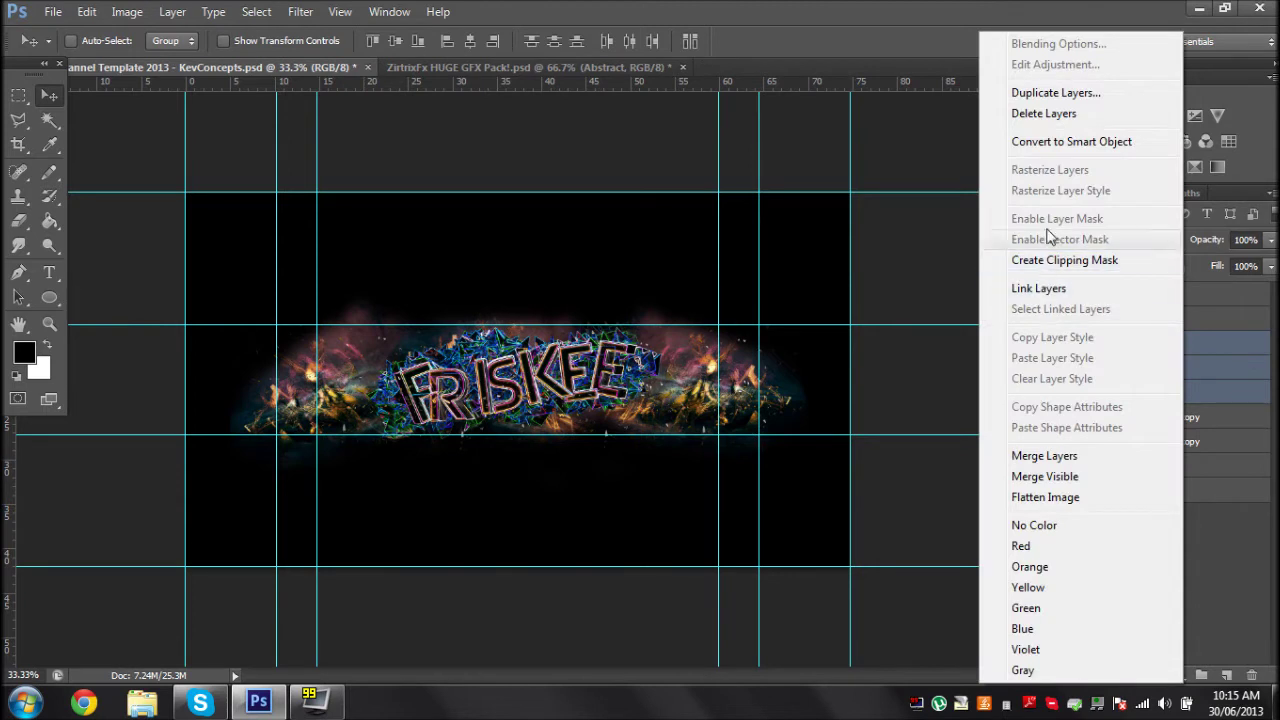
click(1109, 458)
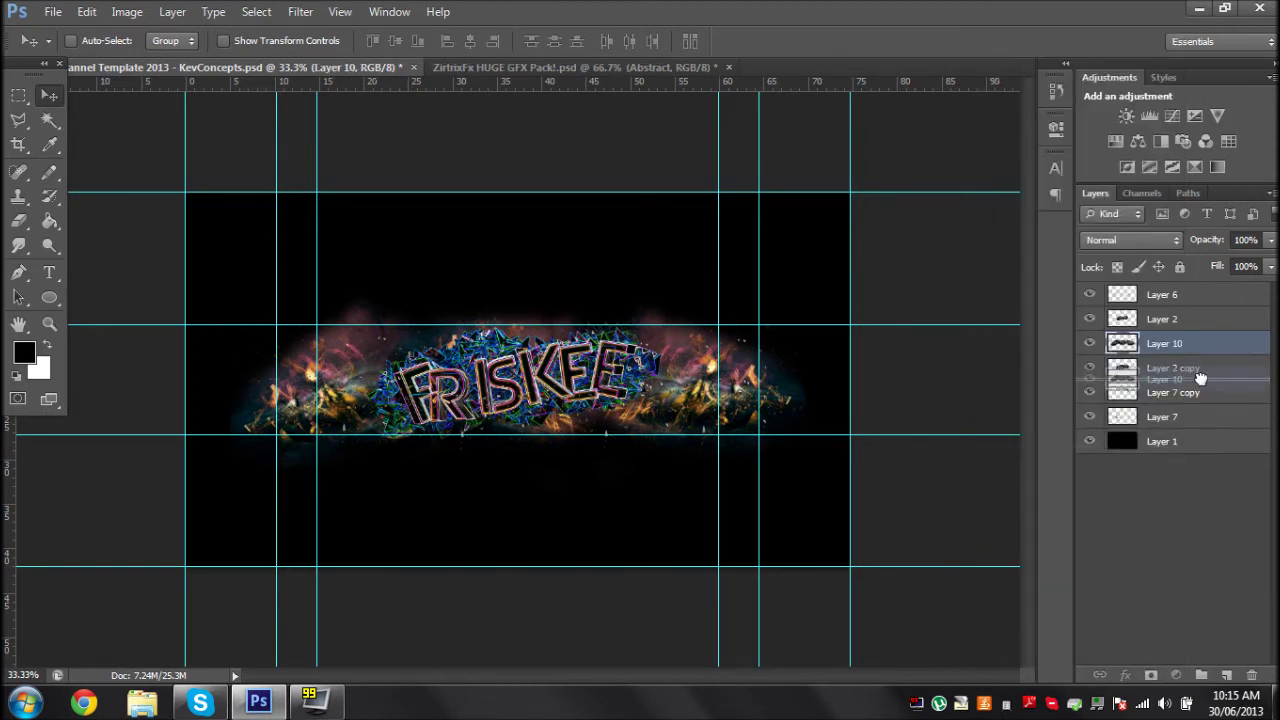
drag(1198, 366, 1219, 427)
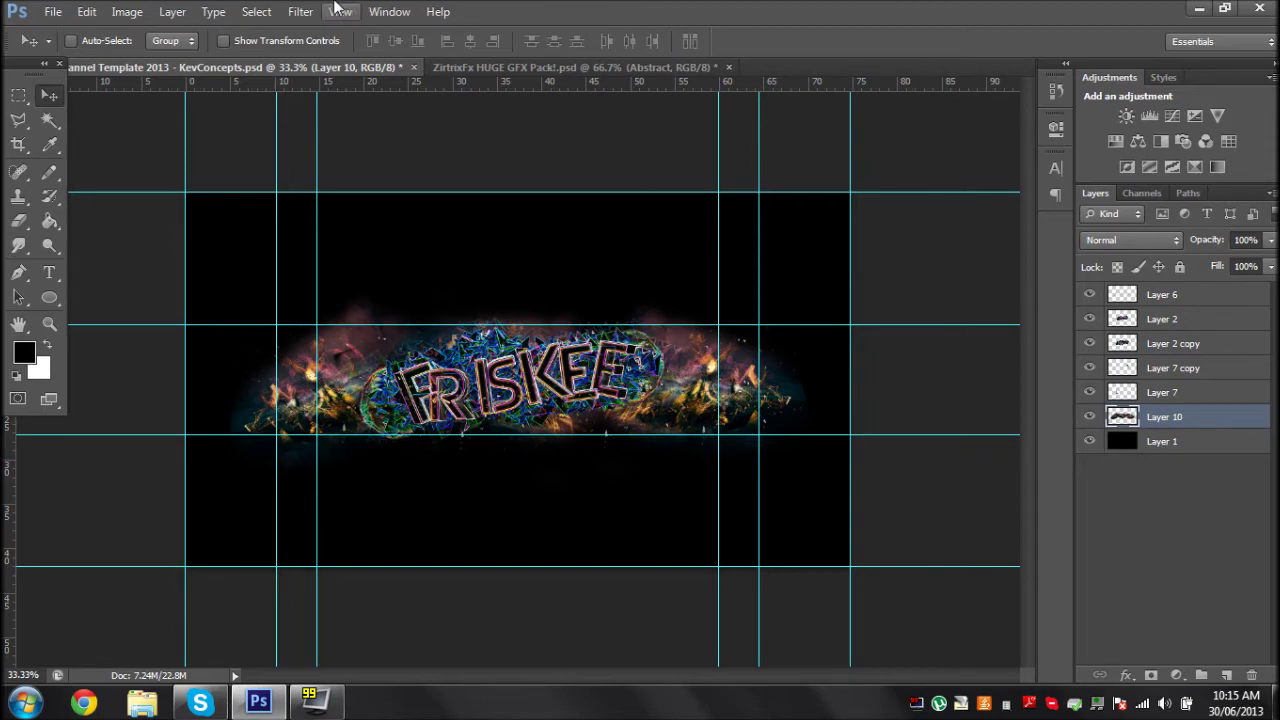
- Apply the Oil Paint filter to the merged abstract artwork on Layer 10 and lower the layer's opacity to 55%
click(300, 11)
click(340, 171)
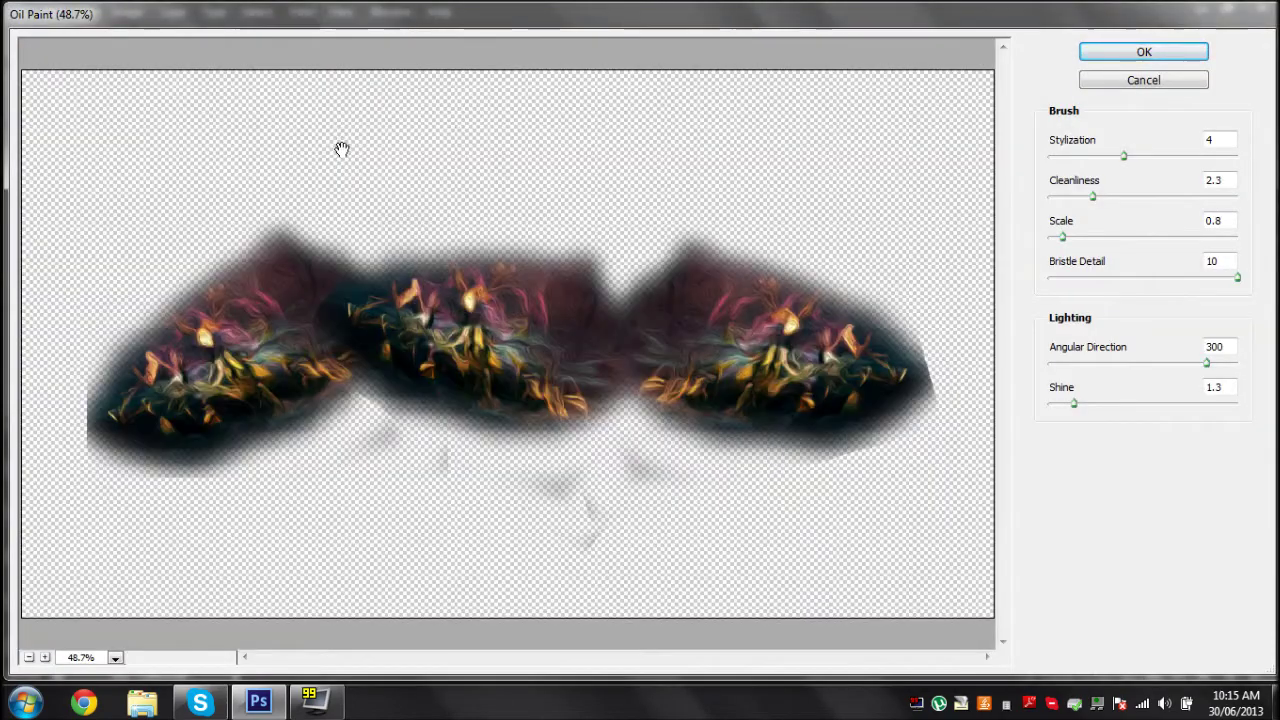
click(1135, 53)
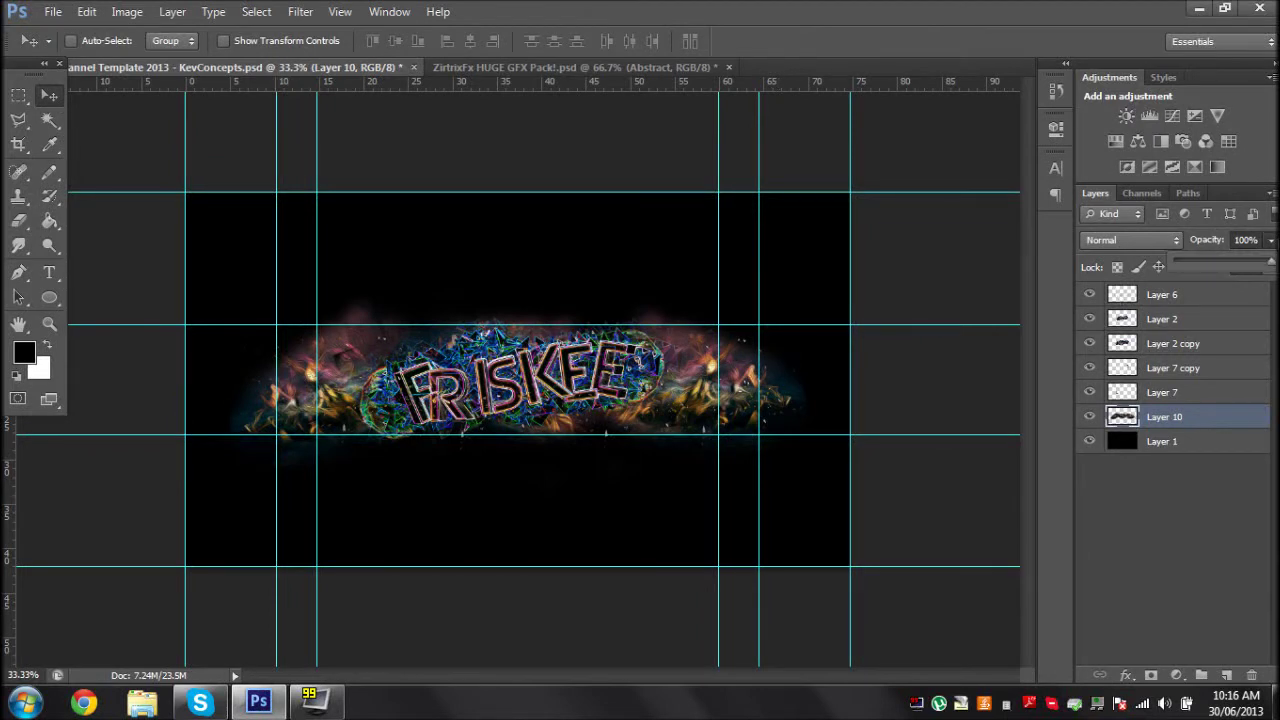
drag(1270, 263, 1230, 263)
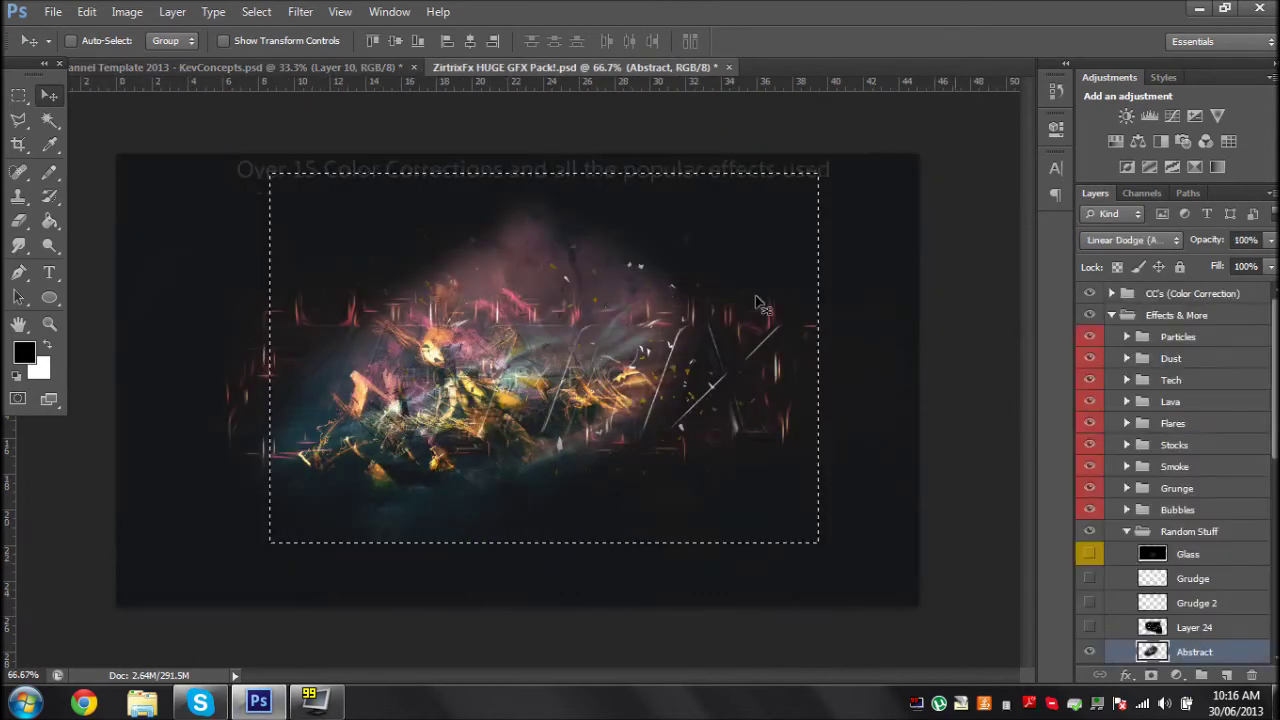
- Switch to the GFX pack, hide the Abstract layer and show Flare 1 in the Flares group
click(485, 67)
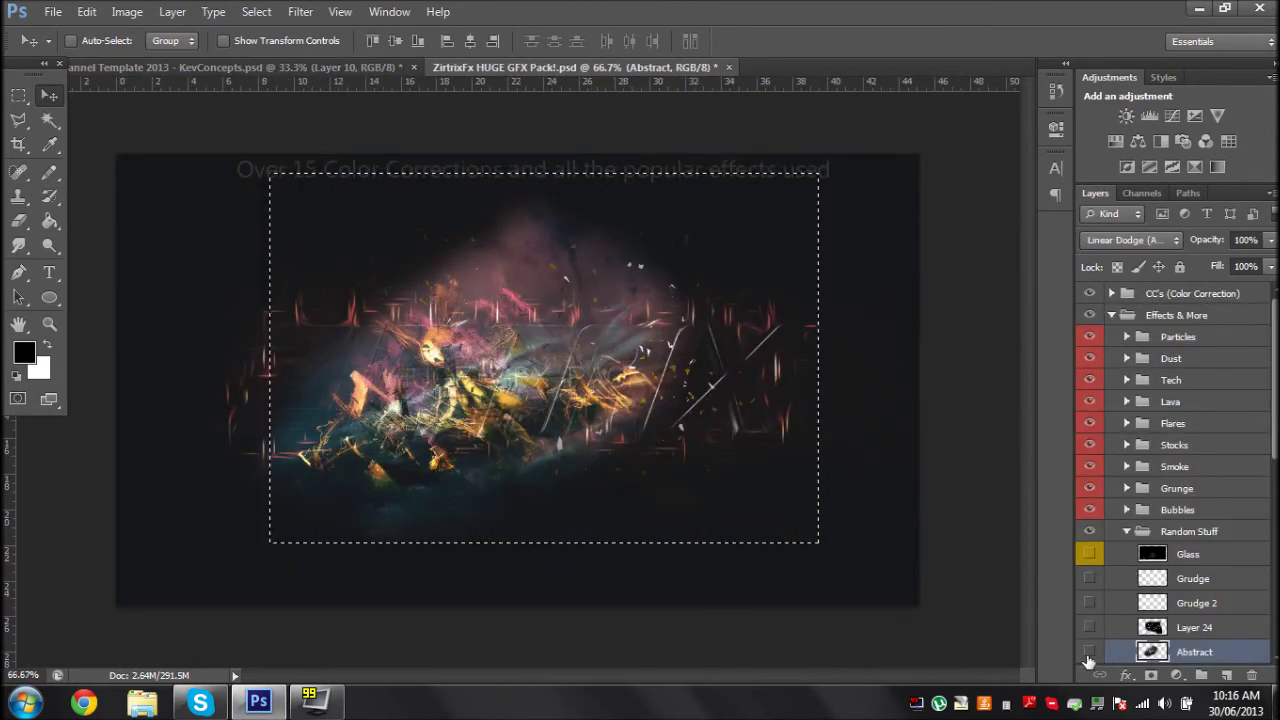
click(1089, 656)
click(1127, 531)
click(1127, 445)
click(1127, 445)
click(1127, 423)
click(1089, 448)
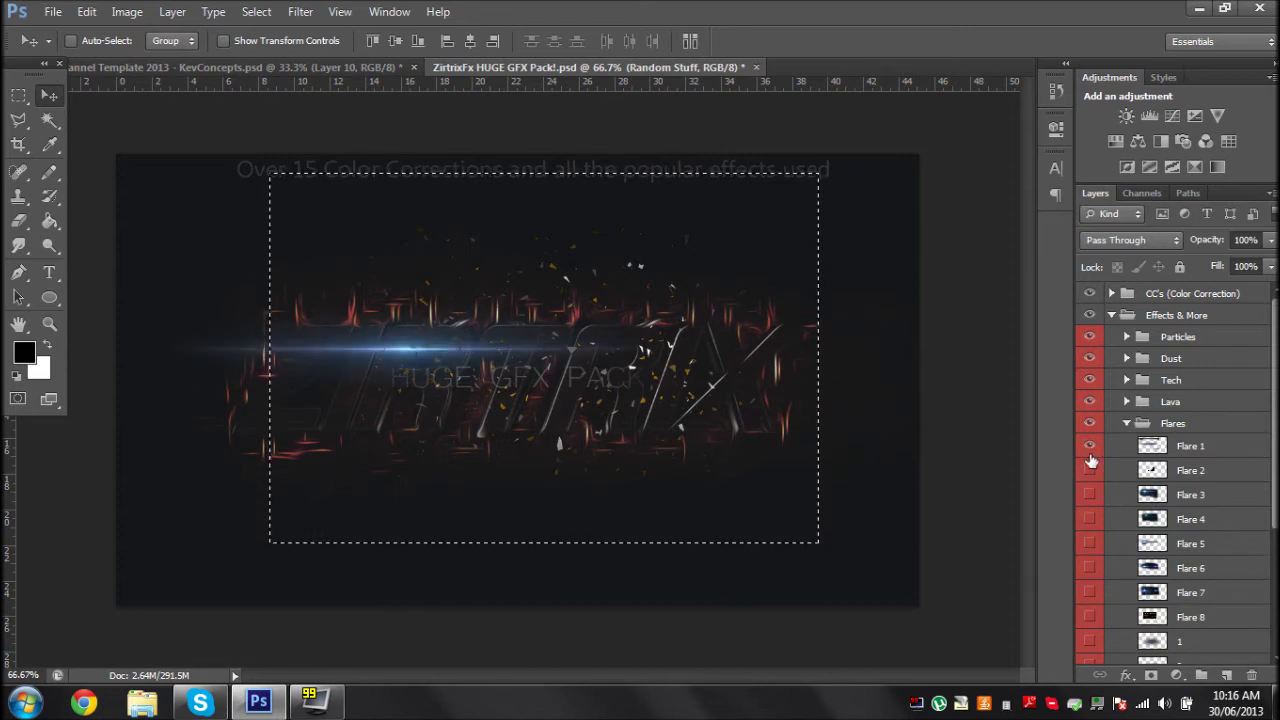
- Replace the old selection with a rectangular marquee around the blue flare and copy it from the Flare 1 layer
click(16, 98)
click(314, 320)
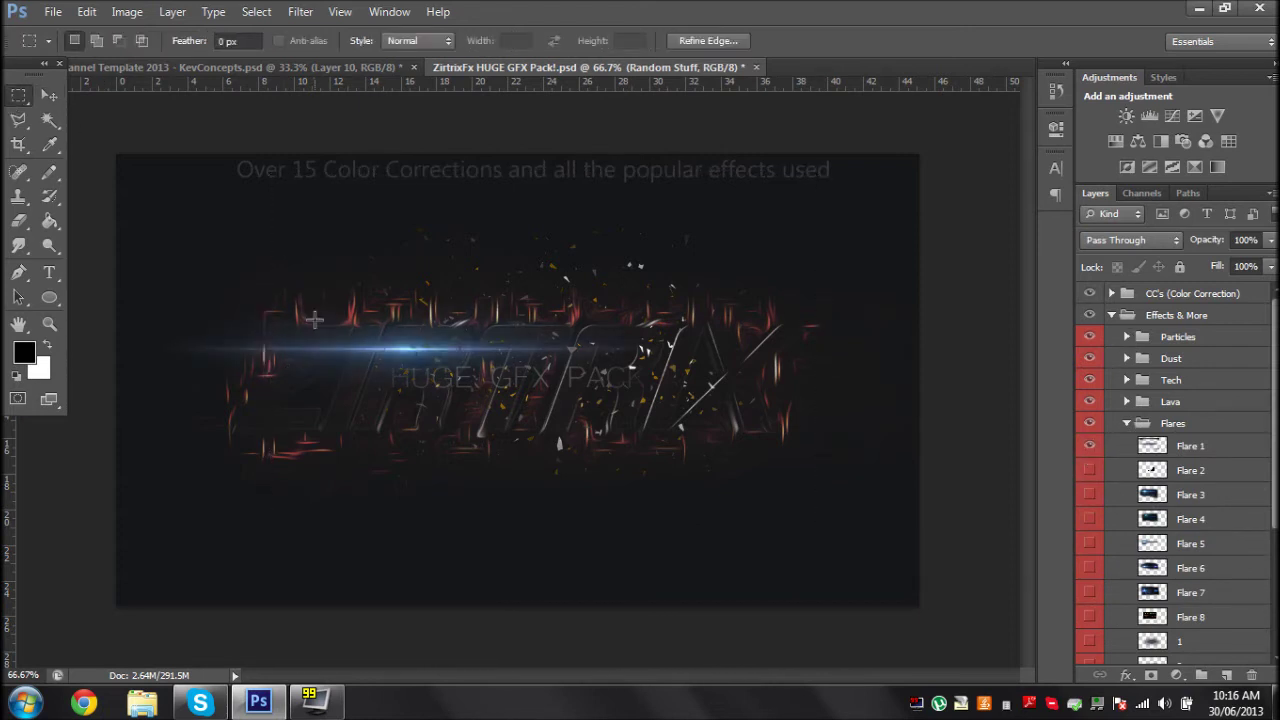
drag(425, 416, 781, 424)
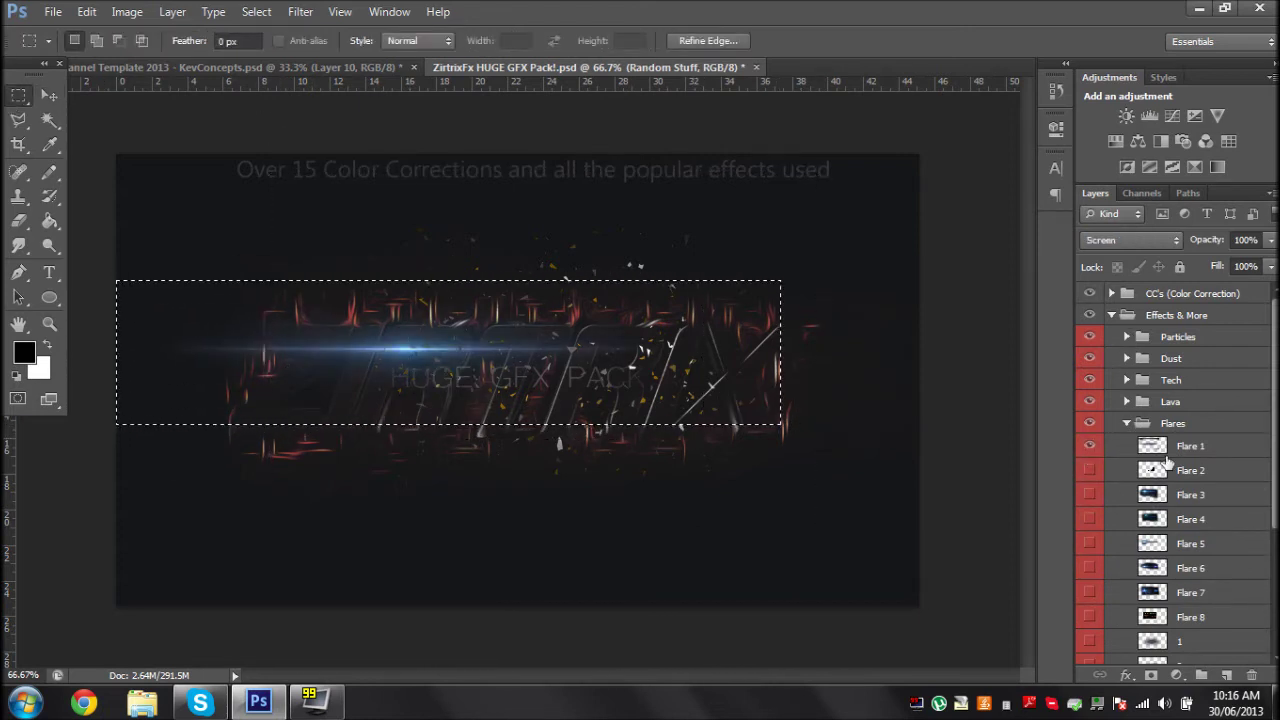
click(1190, 446)
click(86, 11)
click(154, 122)
- Paste the flare into the channel template directly above Layer 10 and move it down beneath the FRISKEE text
click(84, 67)
click(86, 11)
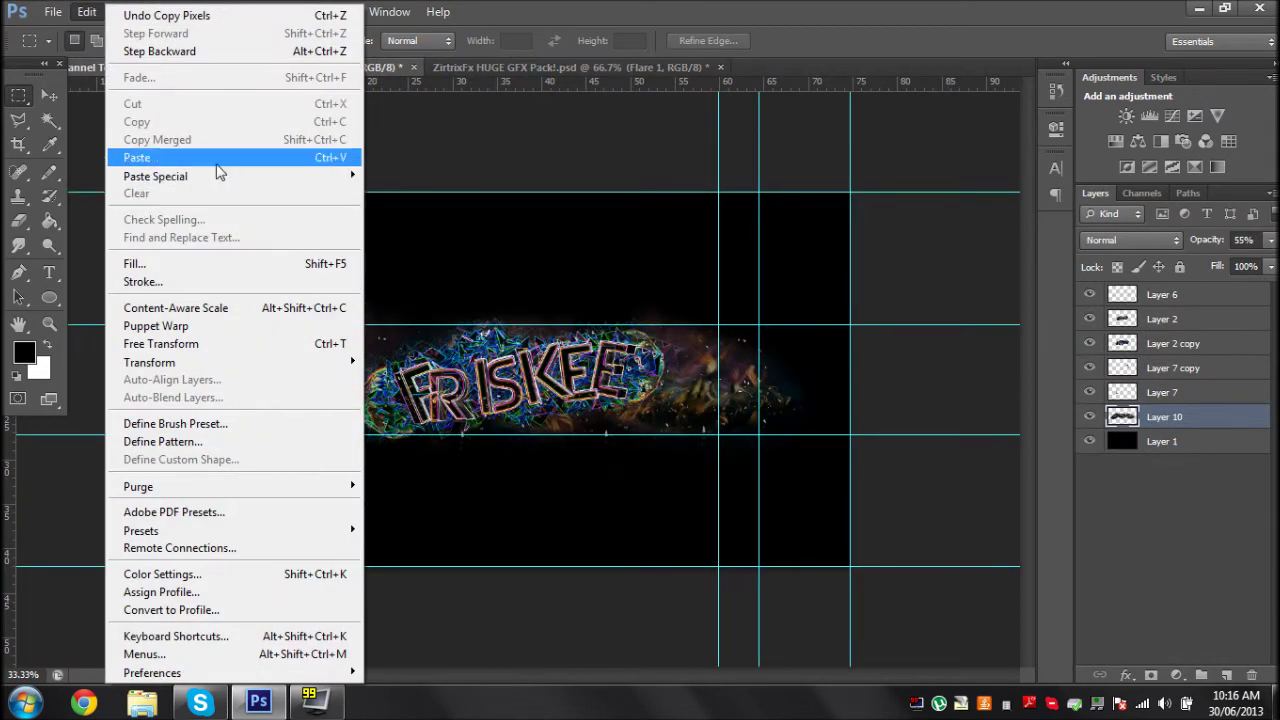
click(216, 158)
key(v)
drag(632, 569, 634, 584)
- Rotate the flare to about -8.78° to follow the slanted FRISKEE text and place it along the text's lower edge
click(87, 11)
click(160, 337)
drag(505, 504, 520, 505)
drag(519, 436, 545, 428)
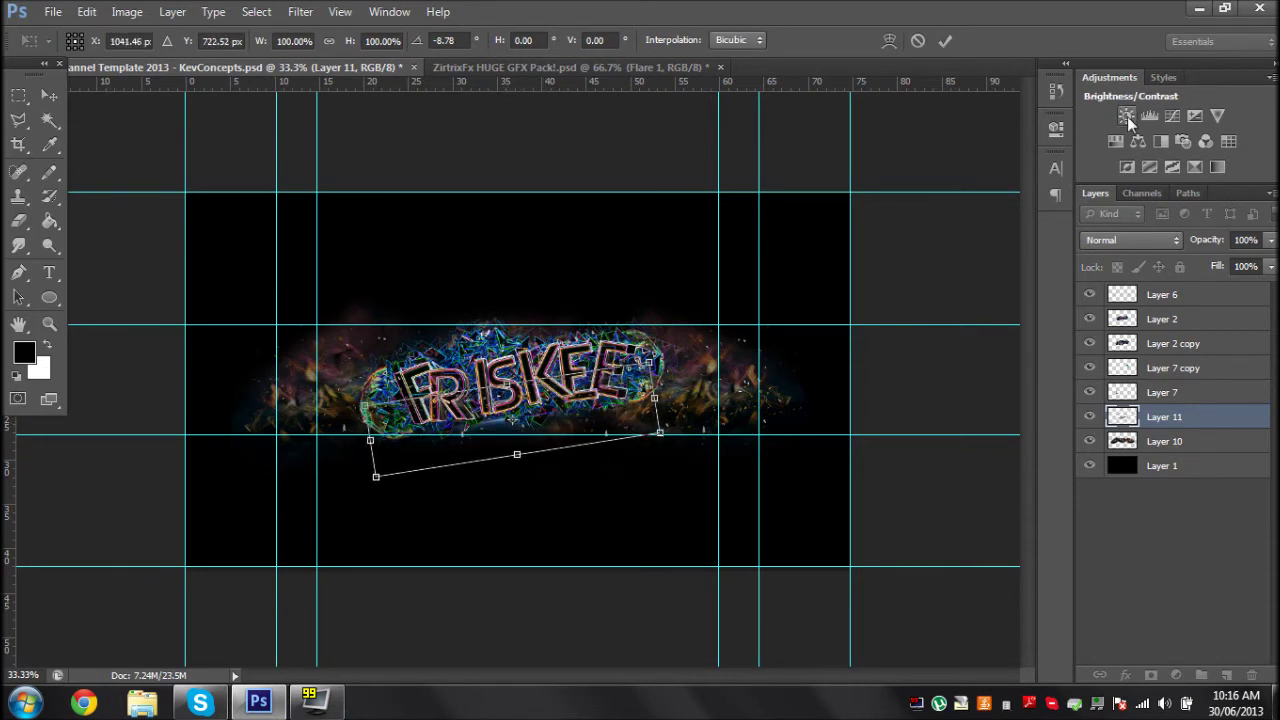
double_click(615, 411)
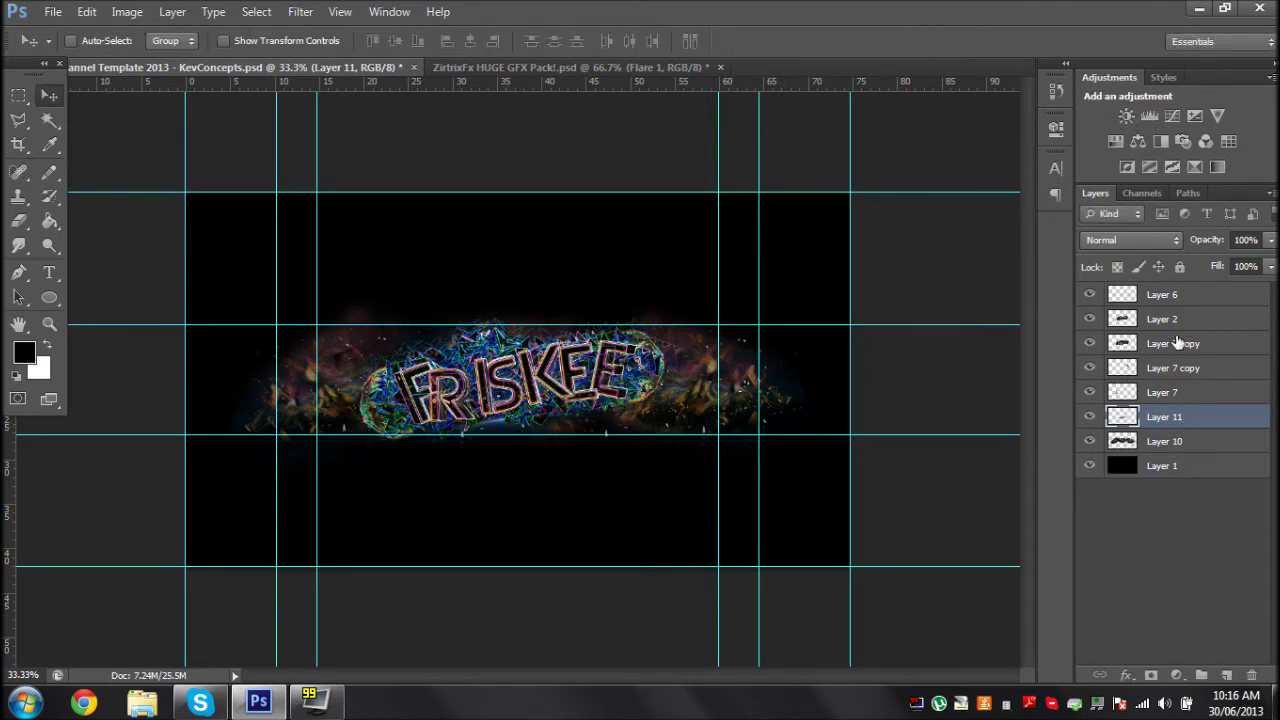
right_click(1157, 443)
click(745, 510)
drag(760, 482, 760, 488)
click(629, 535)
click(1203, 534)
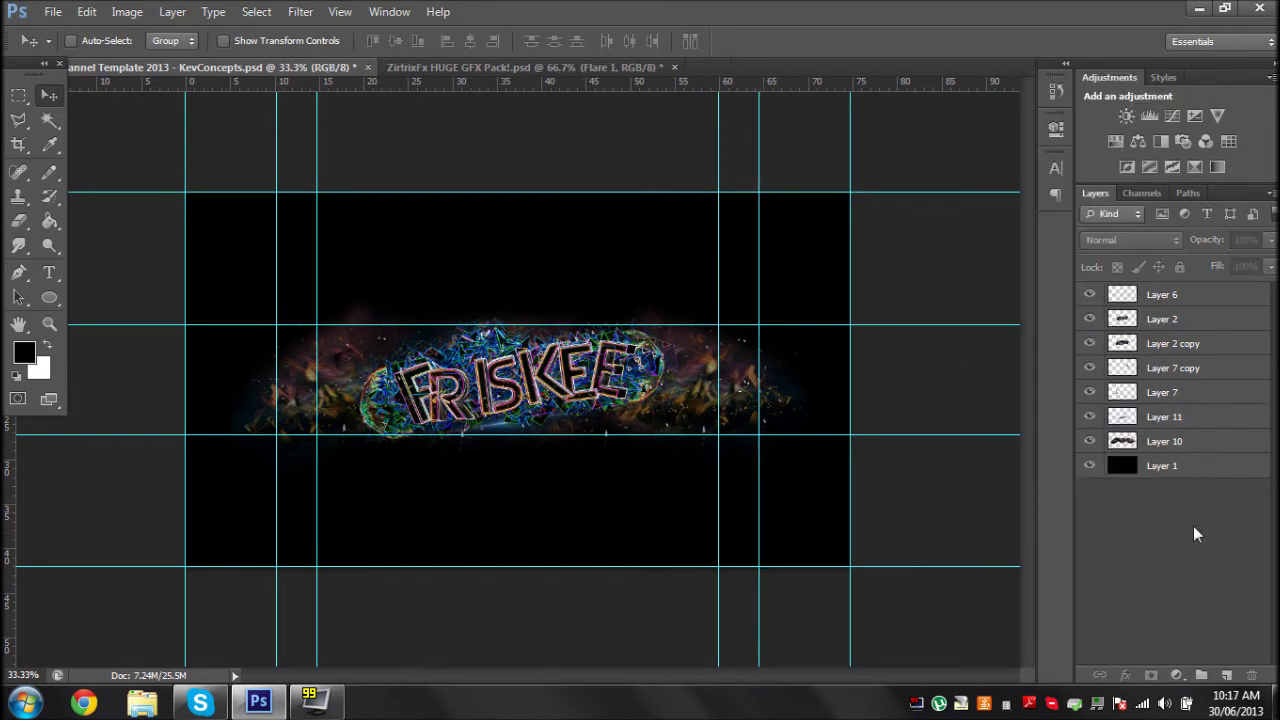
- Examine the dust textures in the GFX pack with its Particles and Flares groups hidden
click(440, 67)
click(1127, 424)
click(1127, 358)
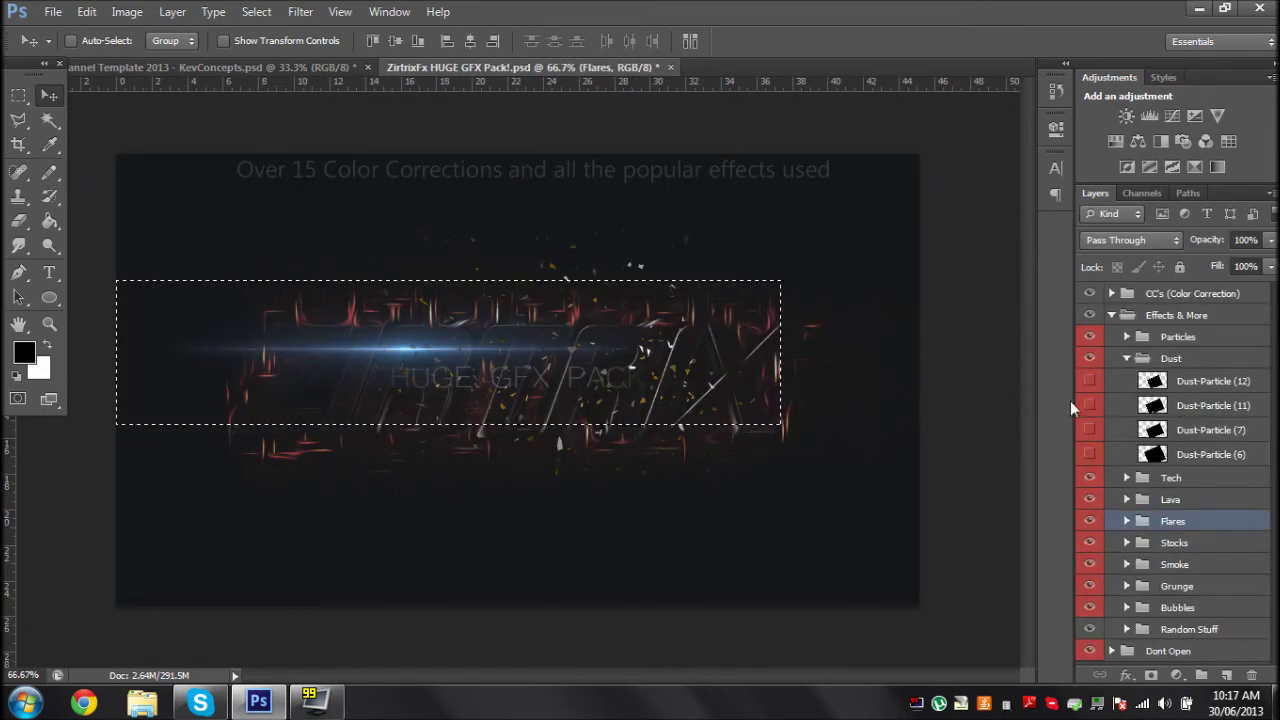
click(1099, 337)
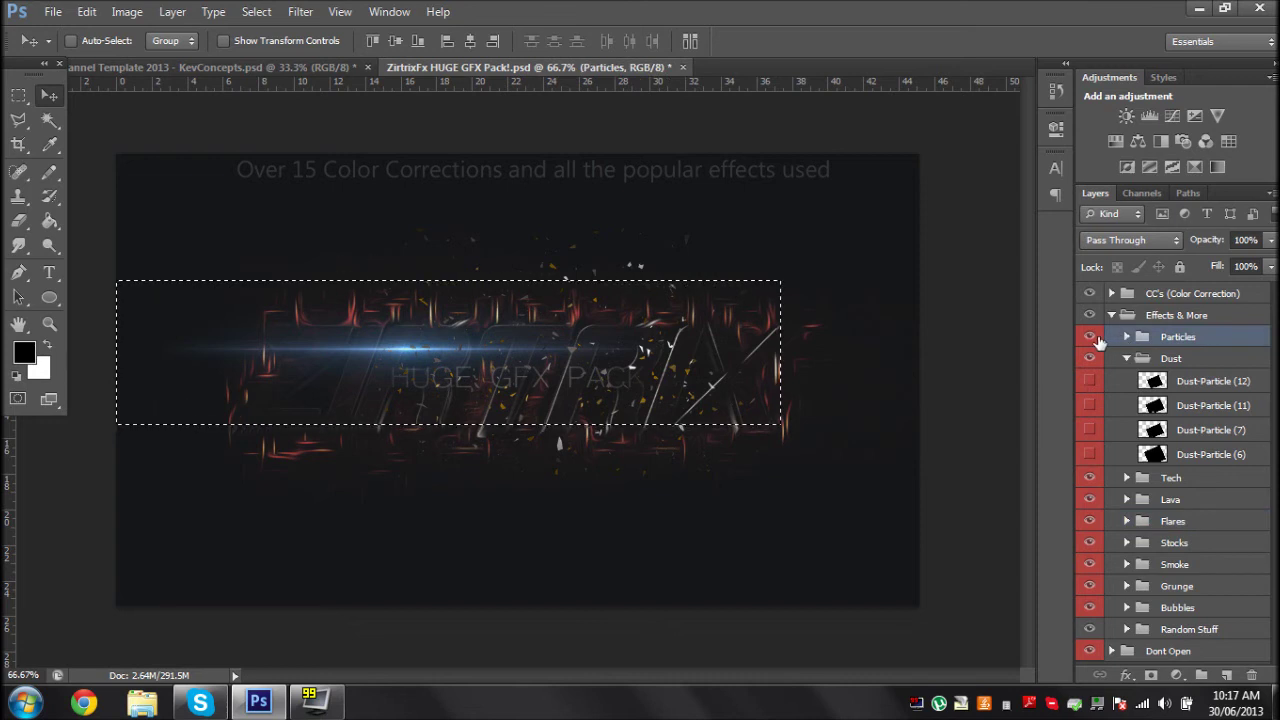
click(1091, 337)
click(1090, 521)
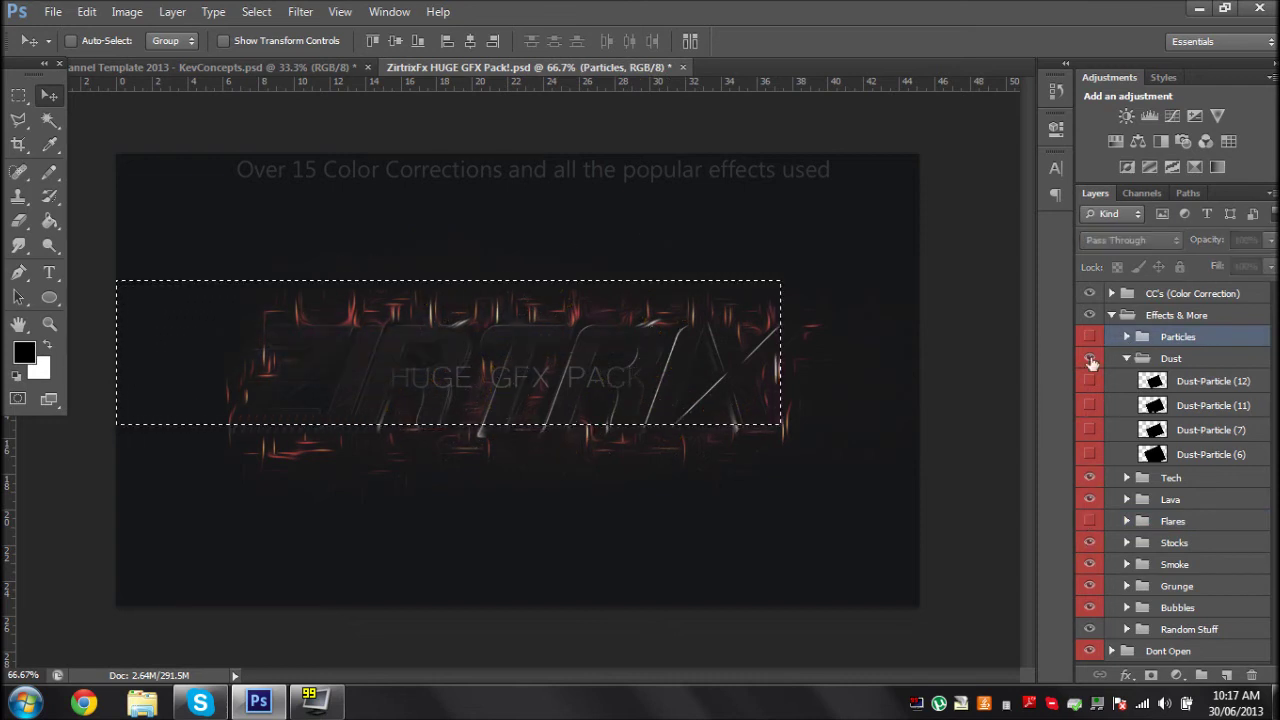
click(1090, 433)
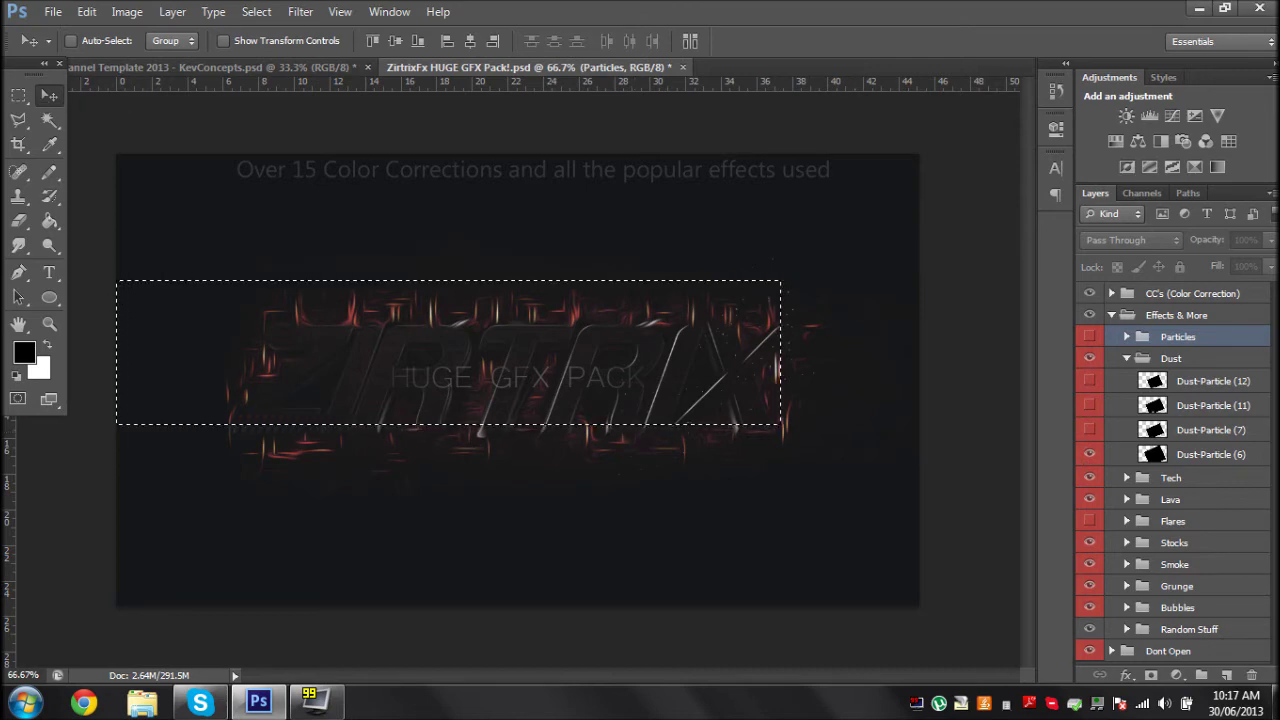
click(1126, 359)
click(1128, 298)
- Copy the CC's (Color Correction) group from the GFX pack into the channel template and close the pack without saving
drag(520, 67, 339, 200)
drag(1198, 294, 950, 127)
click(976, 197)
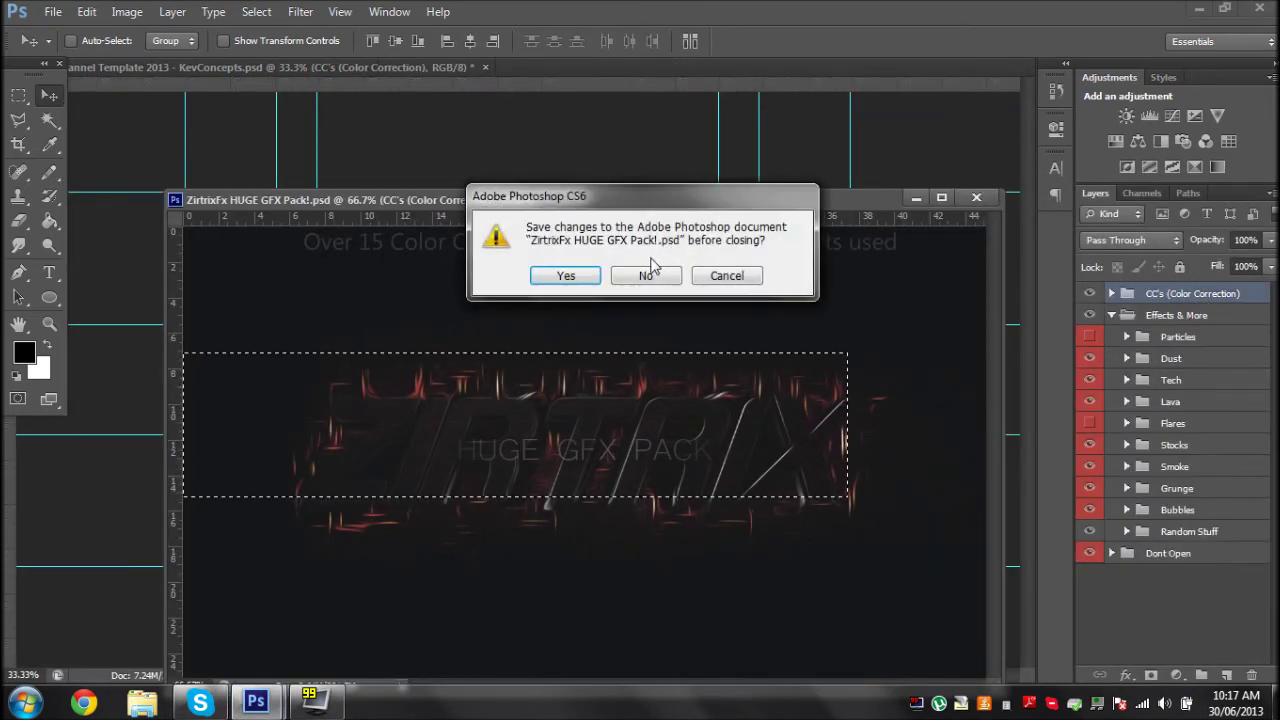
click(651, 272)
- Preview the Optical's CC, CC's by Optical, CC and Clean CC's colour correction groups on the banner one at a time
click(1111, 294)
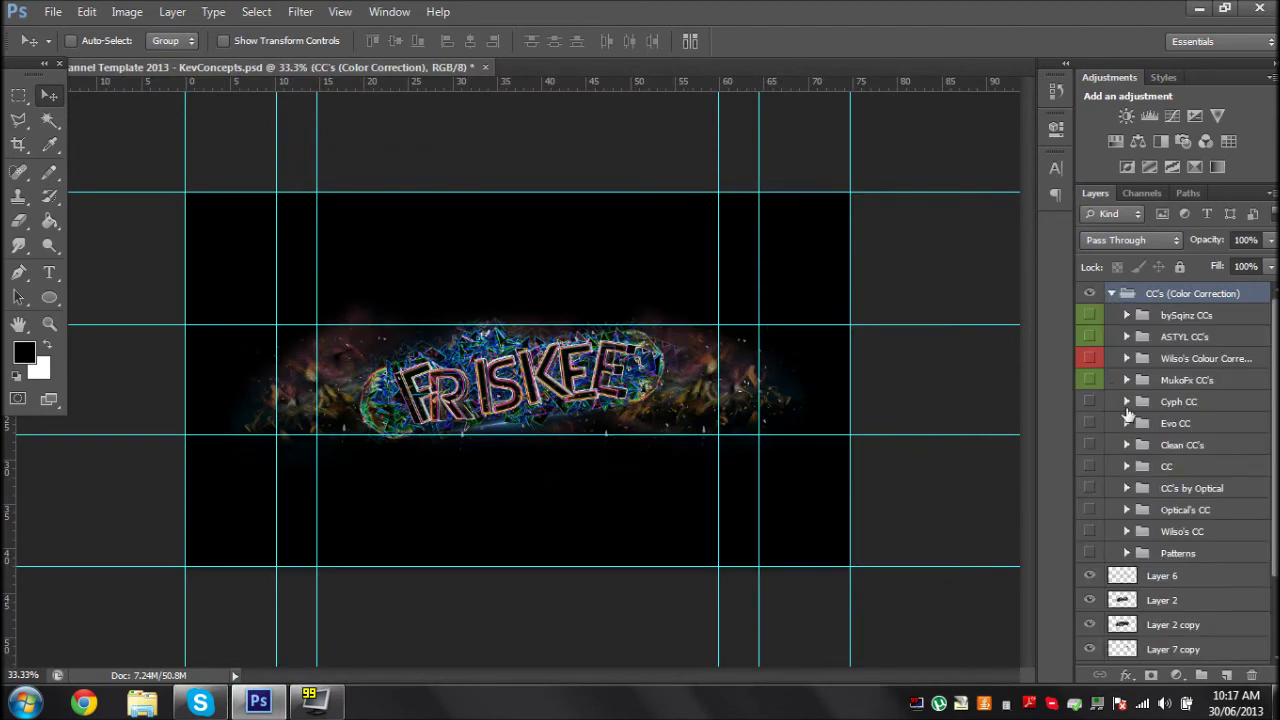
click(1092, 315)
click(1091, 508)
click(1090, 489)
click(1090, 488)
click(1090, 467)
click(1090, 466)
click(1091, 446)
click(1092, 445)
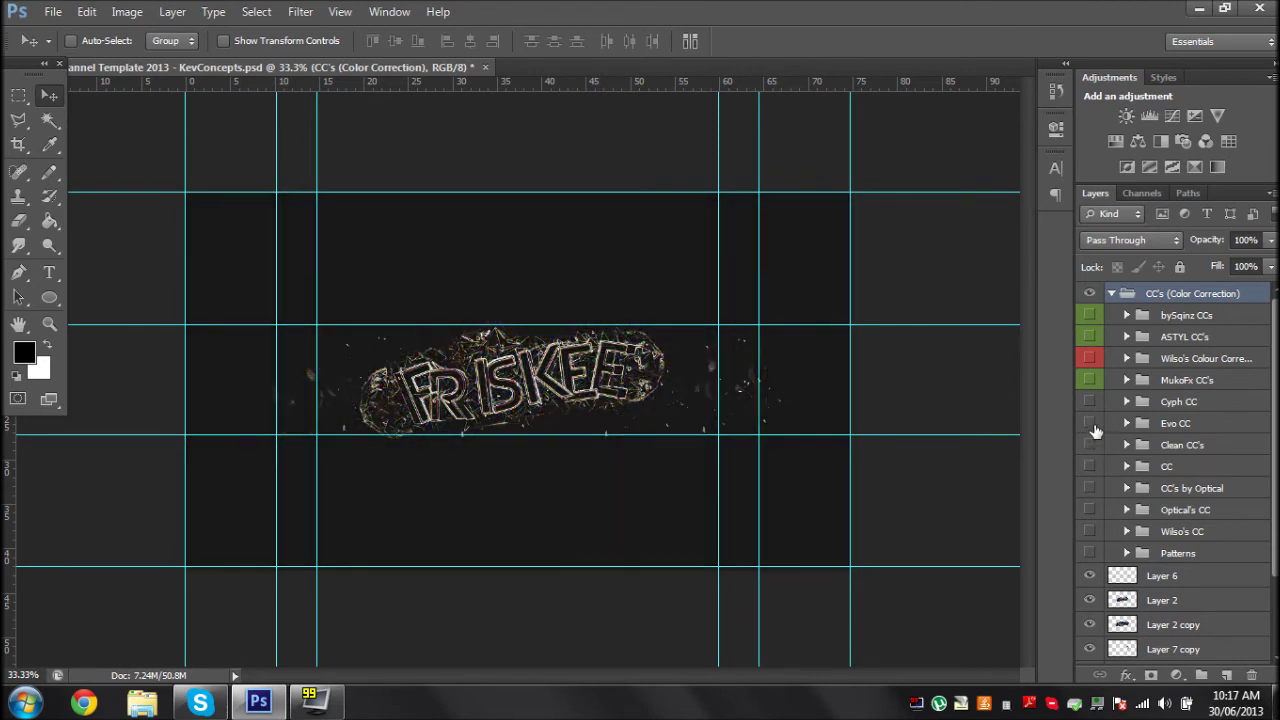
- Compare the MukoFx, Wilso's, ASTYL and bySqinz colour corrections on the banner, and enable only the Cyph CC group
click(1090, 380)
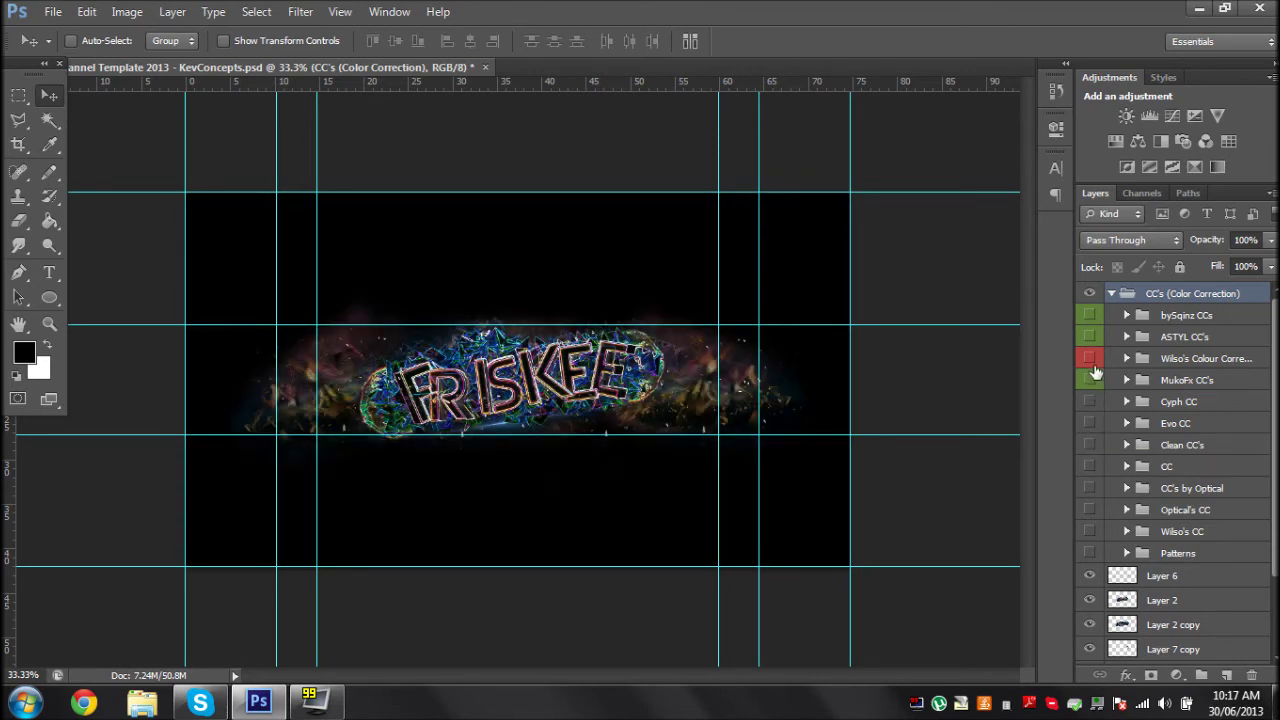
click(1092, 360)
click(1092, 359)
click(1091, 338)
click(1091, 338)
click(1090, 317)
click(1090, 317)
click(1090, 317)
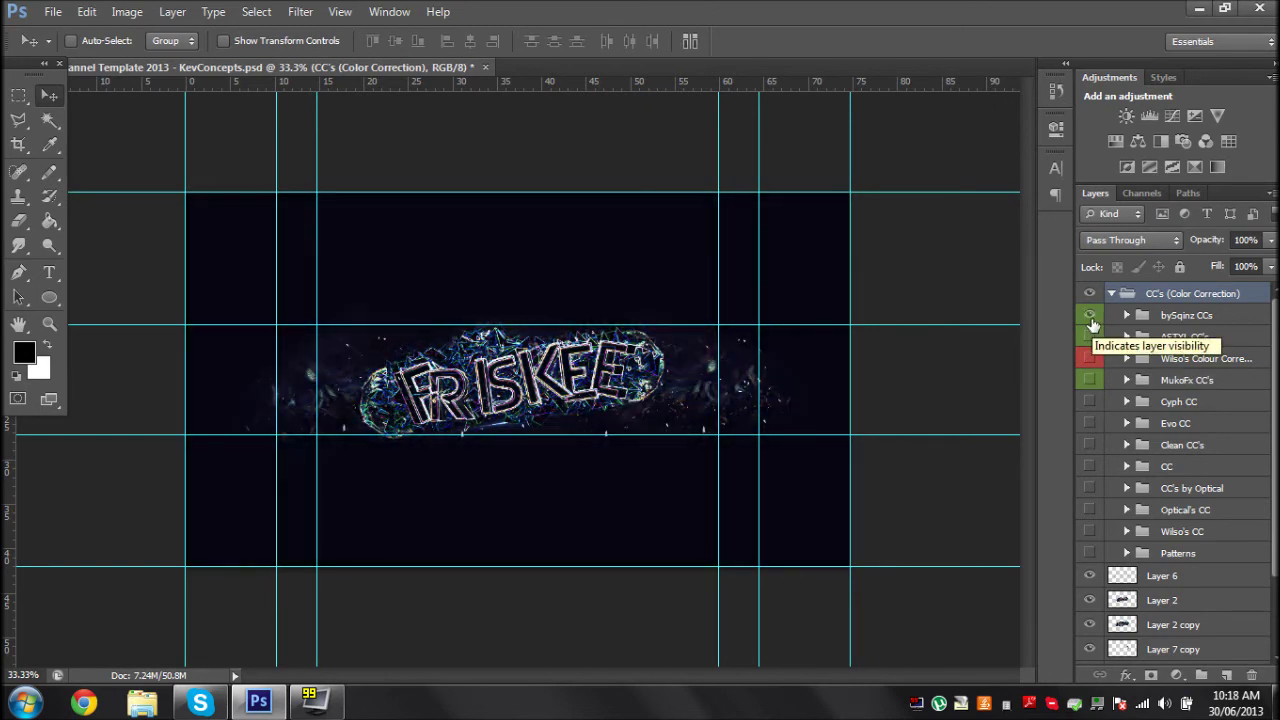
click(1090, 316)
click(1092, 401)
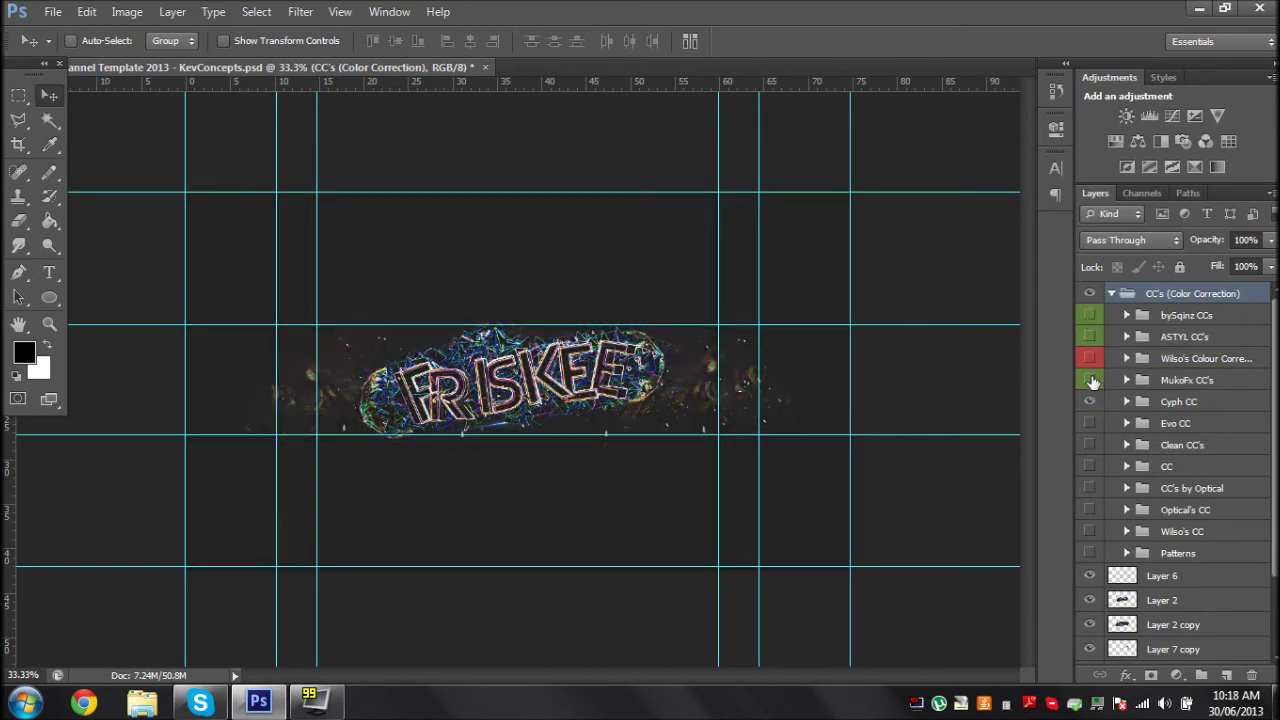
click(1111, 293)
- Open the pot-leaf.jpg picture and convert its Background into an editable layer
click(53, 11)
click(80, 46)
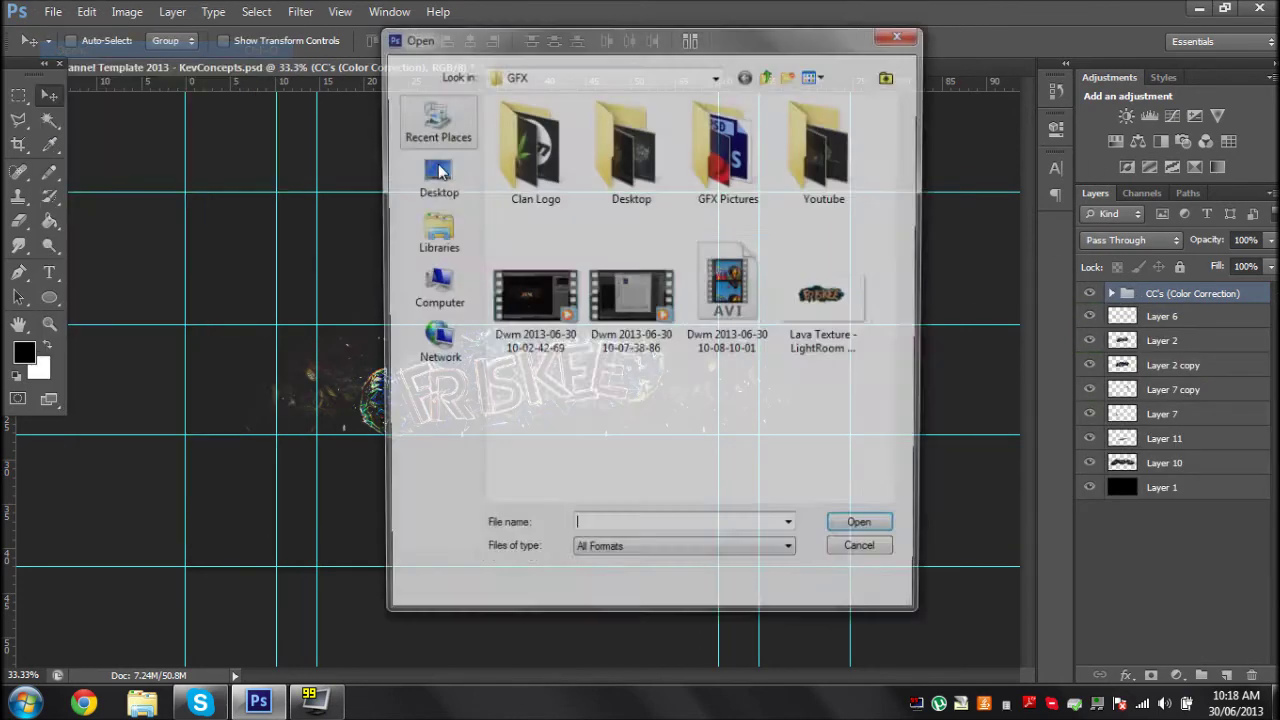
double_click(730, 150)
key(Escape)
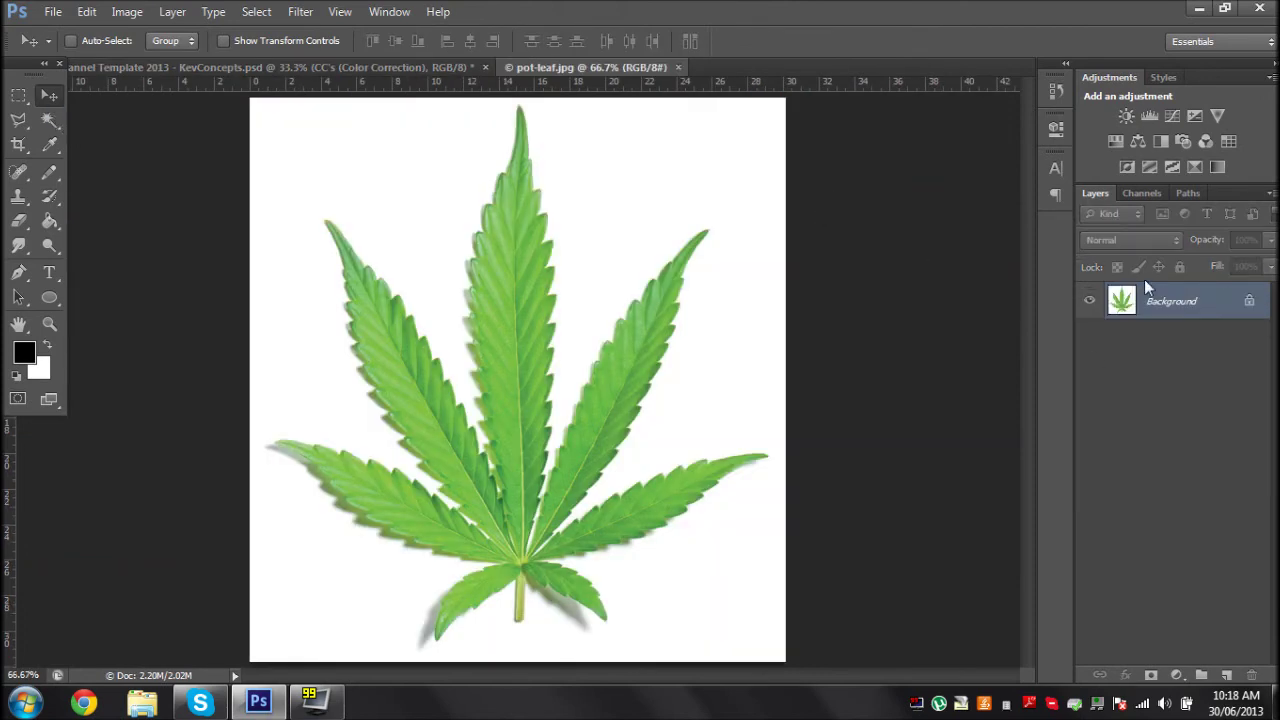
right_click(1147, 287)
click(1160, 294)
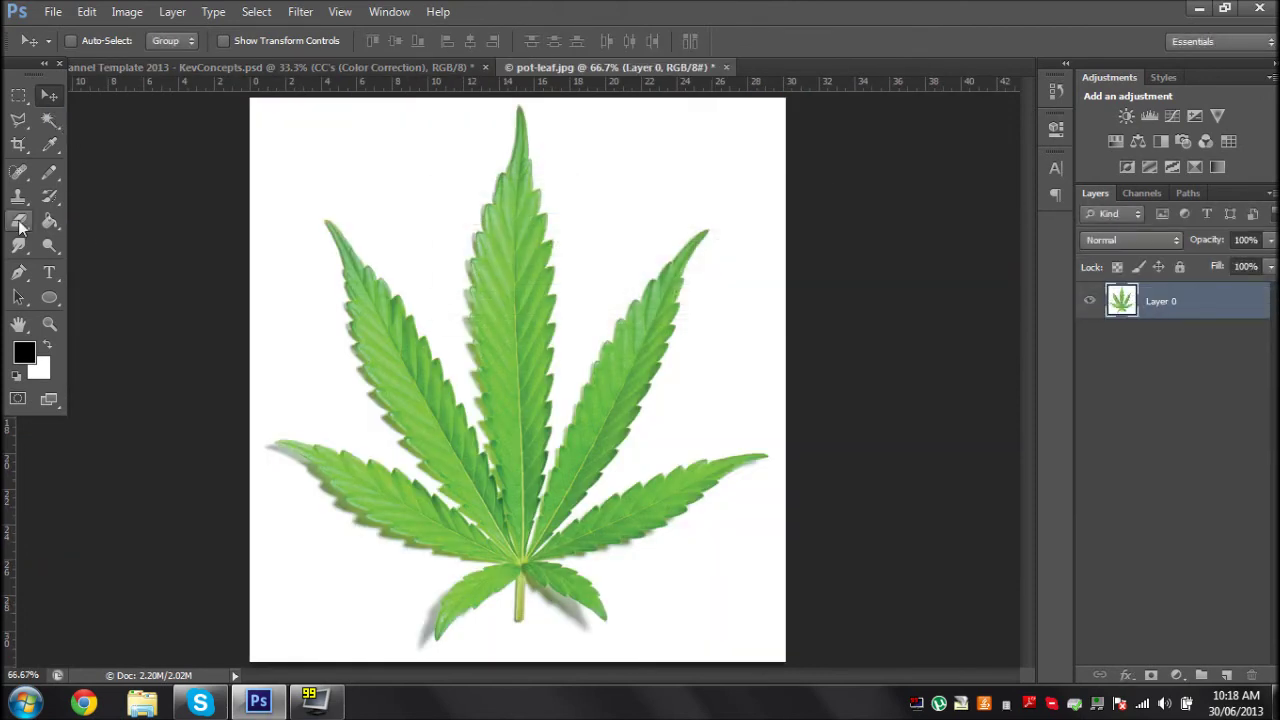
- Select the white background around the leaf with the Magic Wand and delete it
key(w)
click(255, 183)
key(Delete)
- Select the whole leaf image, copy it and paste it into the channel template
click(18, 95)
drag(250, 97, 940, 652)
click(53, 11)
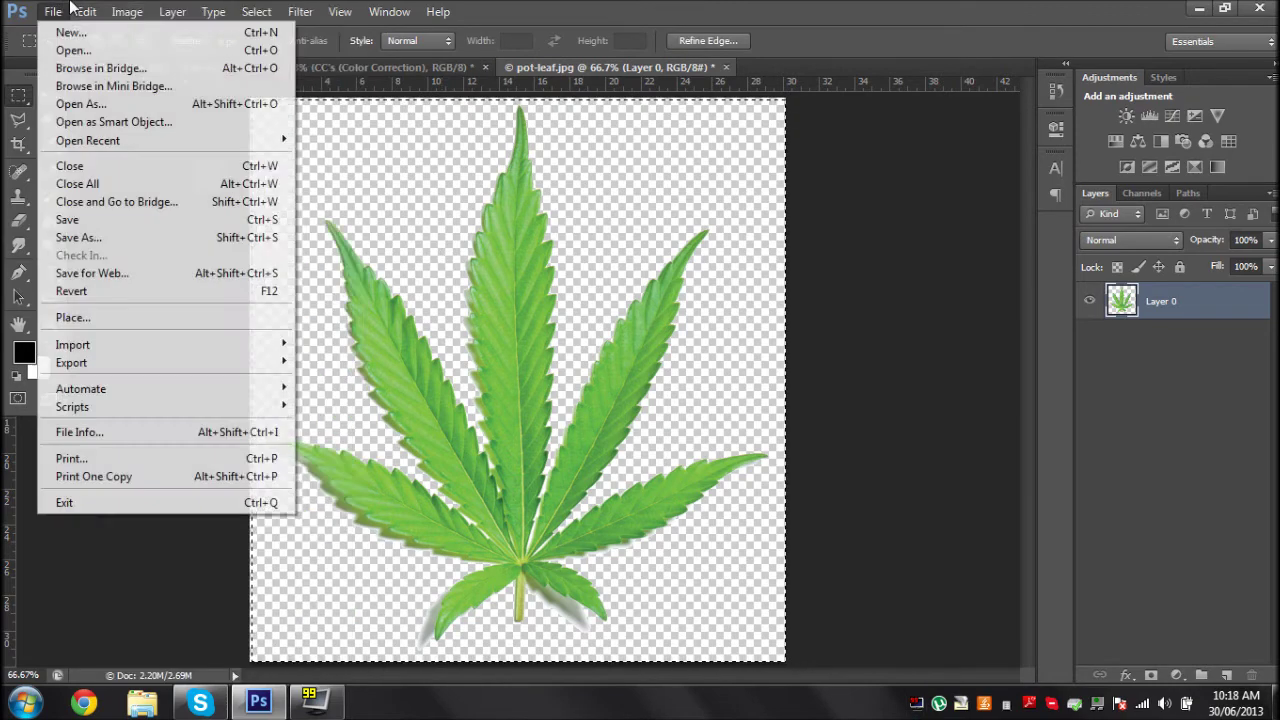
mouse_move(87, 11)
click(137, 124)
click(100, 68)
click(87, 11)
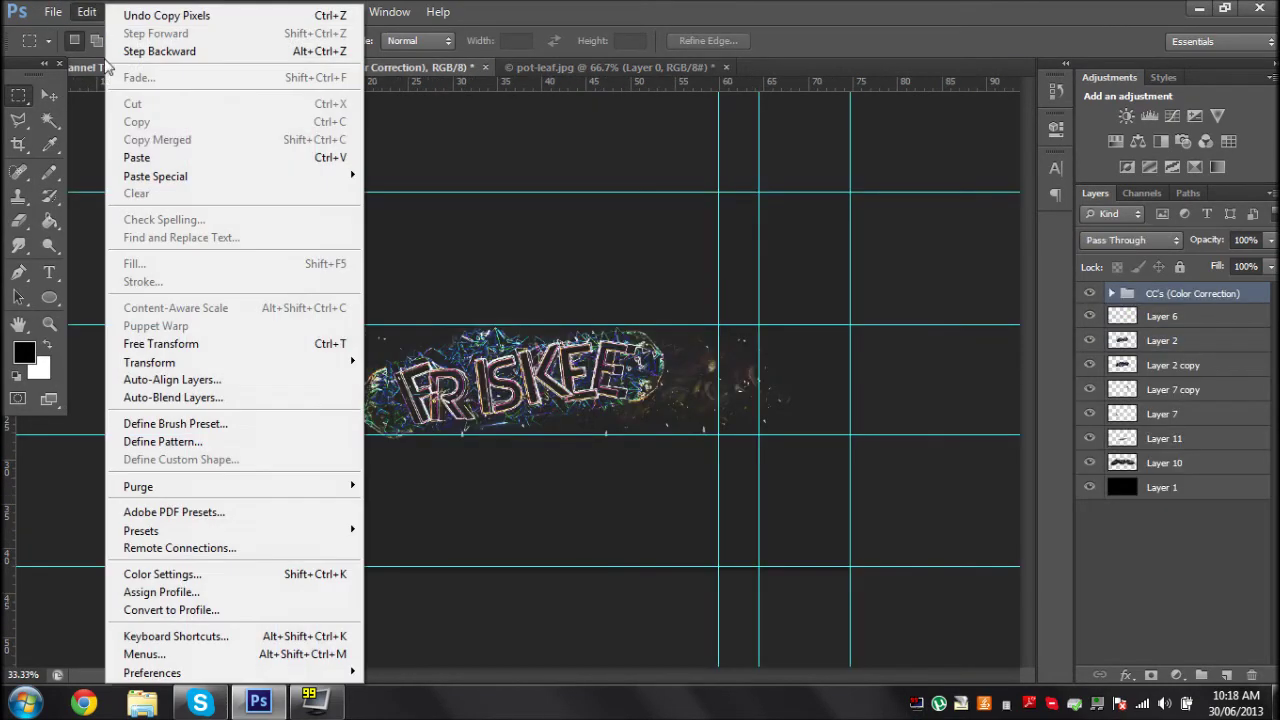
click(137, 157)
- Scale the leaf down to a small icon and place it just below the right end of the FRISKEE text
click(48, 94)
click(87, 11)
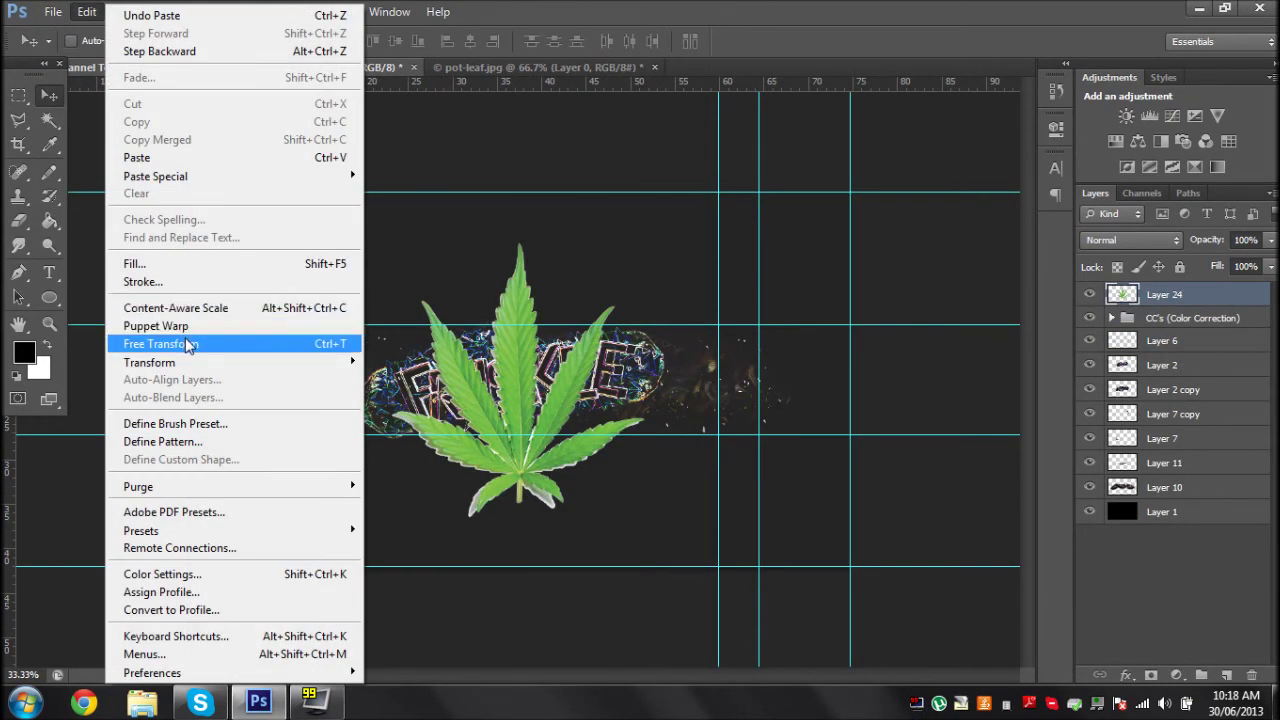
click(260, 340)
drag(644, 516, 702, 434)
click(48, 94)
click(578, 273)
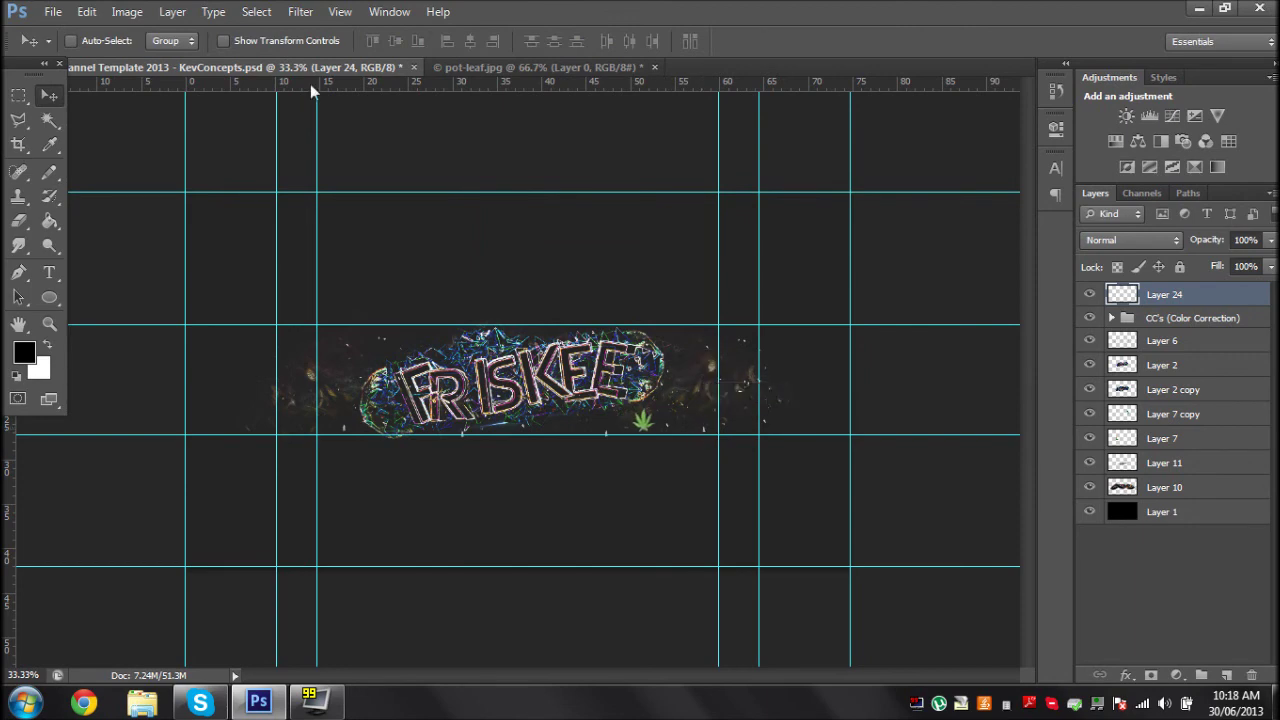
- Add a white "Designed By" credit with the designer's name in 36 pt Neou beside the leaf
click(95, 8)
click(666, 183)
click(49, 272)
drag(655, 411, 800, 430)
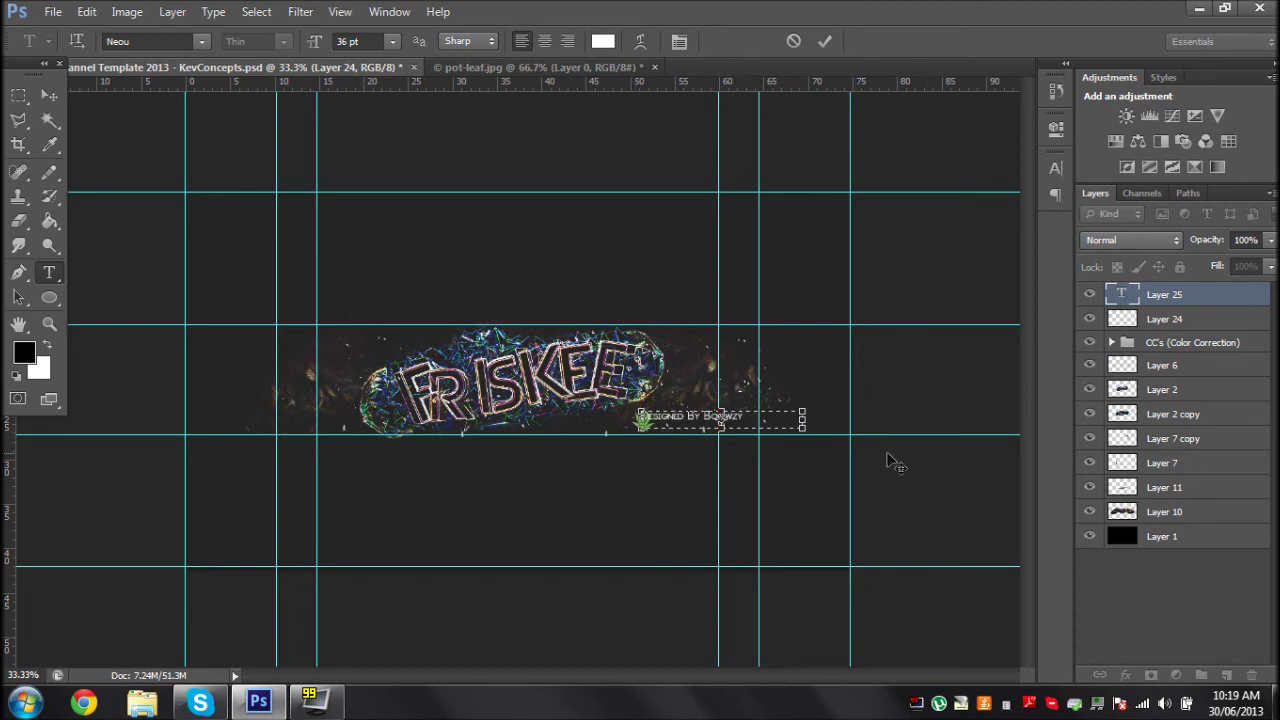
- Move the leaf and credit text layers below the CC's (Color Correction) group and set the credit's font size to 30 pt
drag(1174, 302, 1172, 350)
drag(1163, 297, 1165, 352)
click(772, 405)
click(392, 41)
click(412, 277)
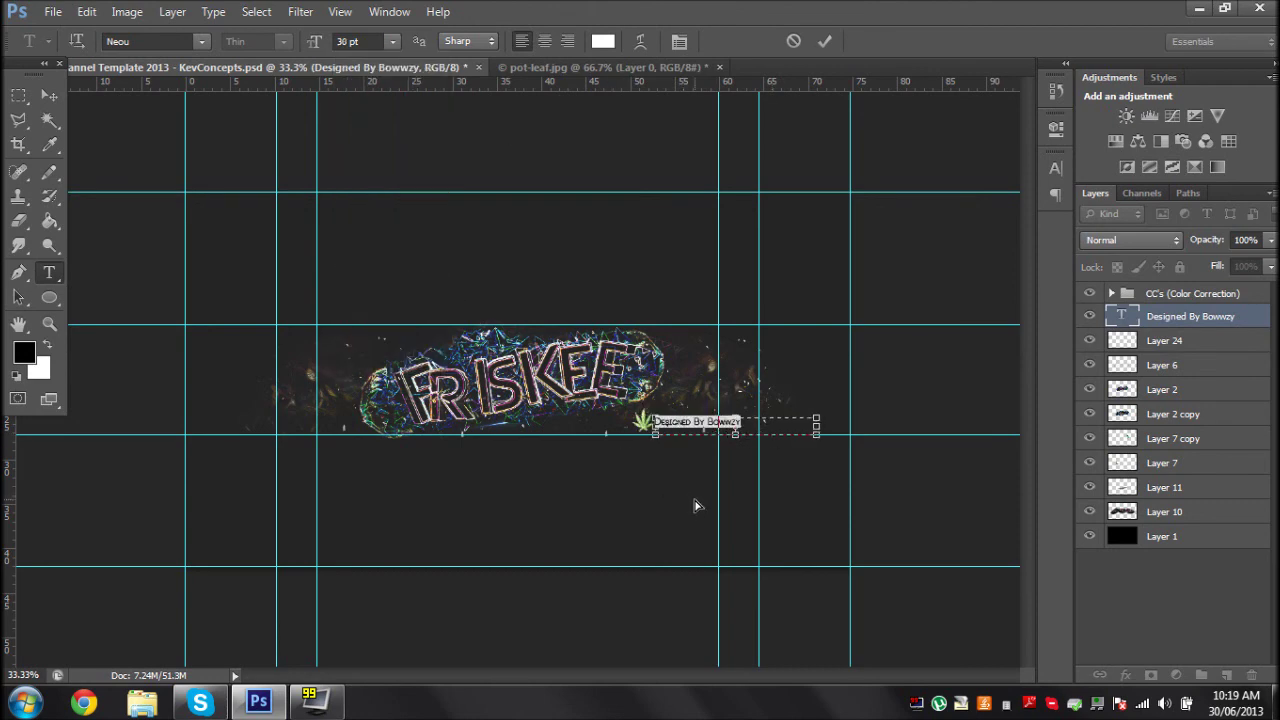
click(1190, 614)
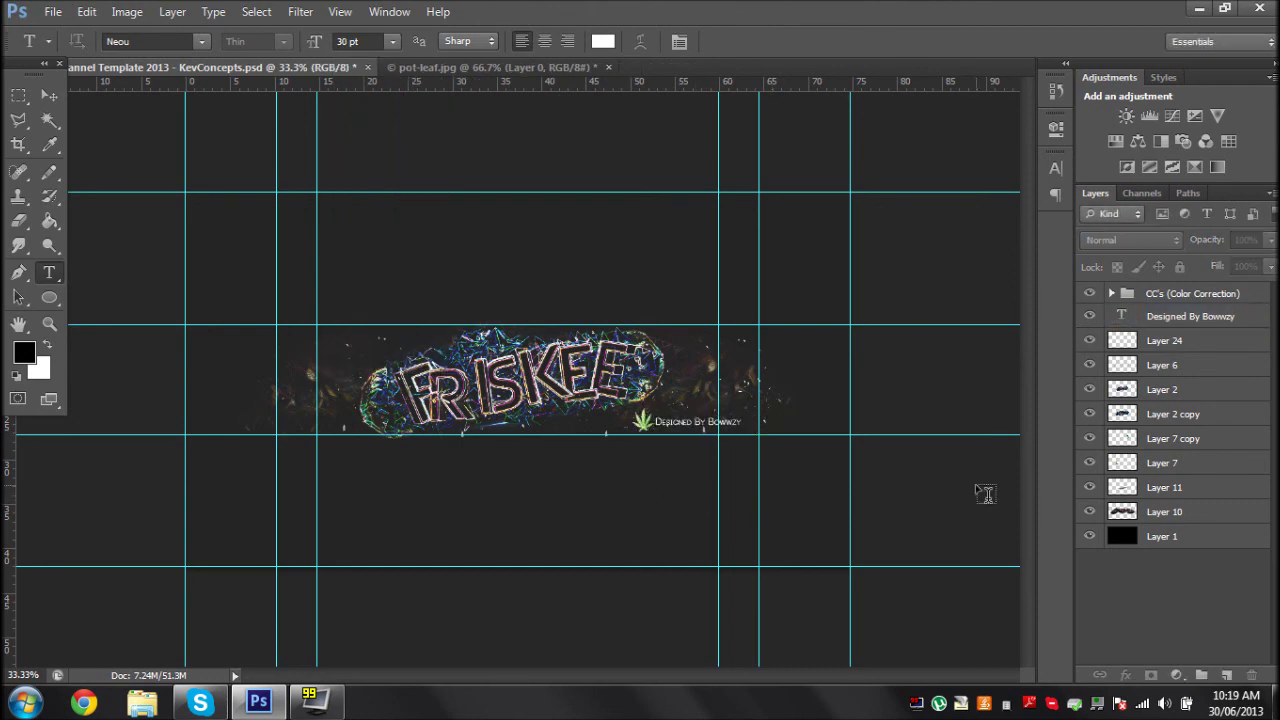
- Start exporting the banner with Save for Web
click(53, 11)
click(144, 268)
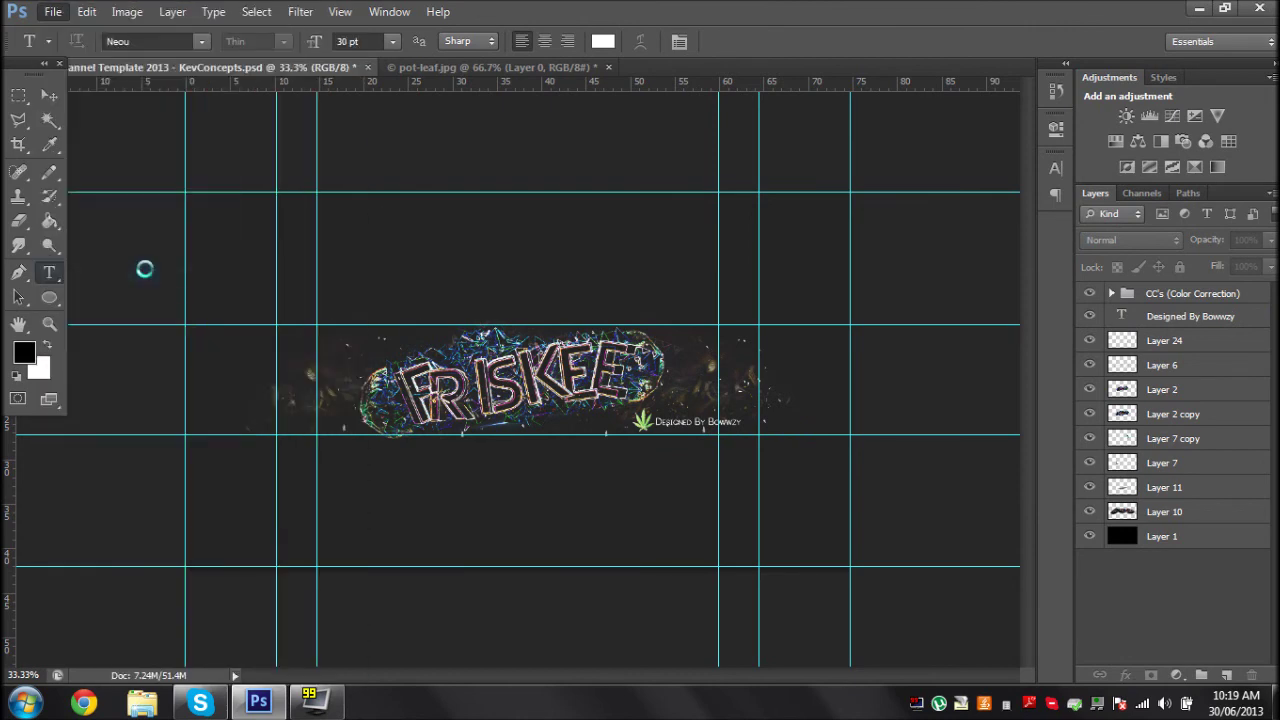